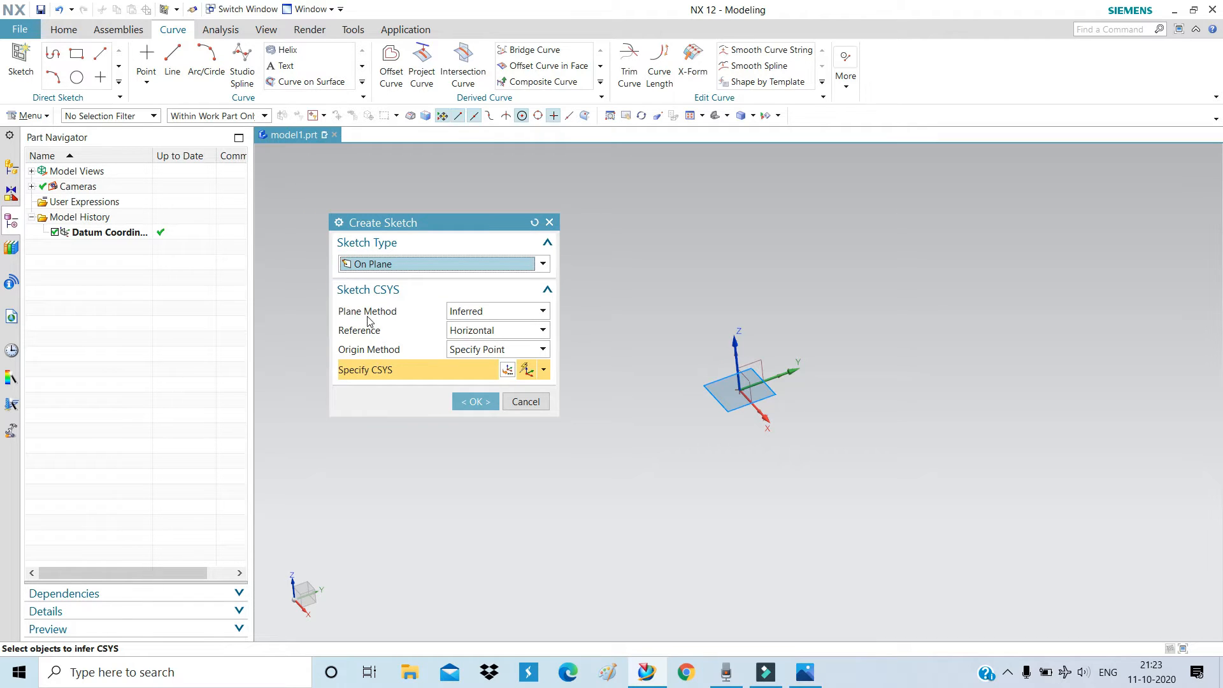
Set the new sketch's plane method to Inferred, reference to Horizontal and origin method to Specify Point
left_click(507, 311)
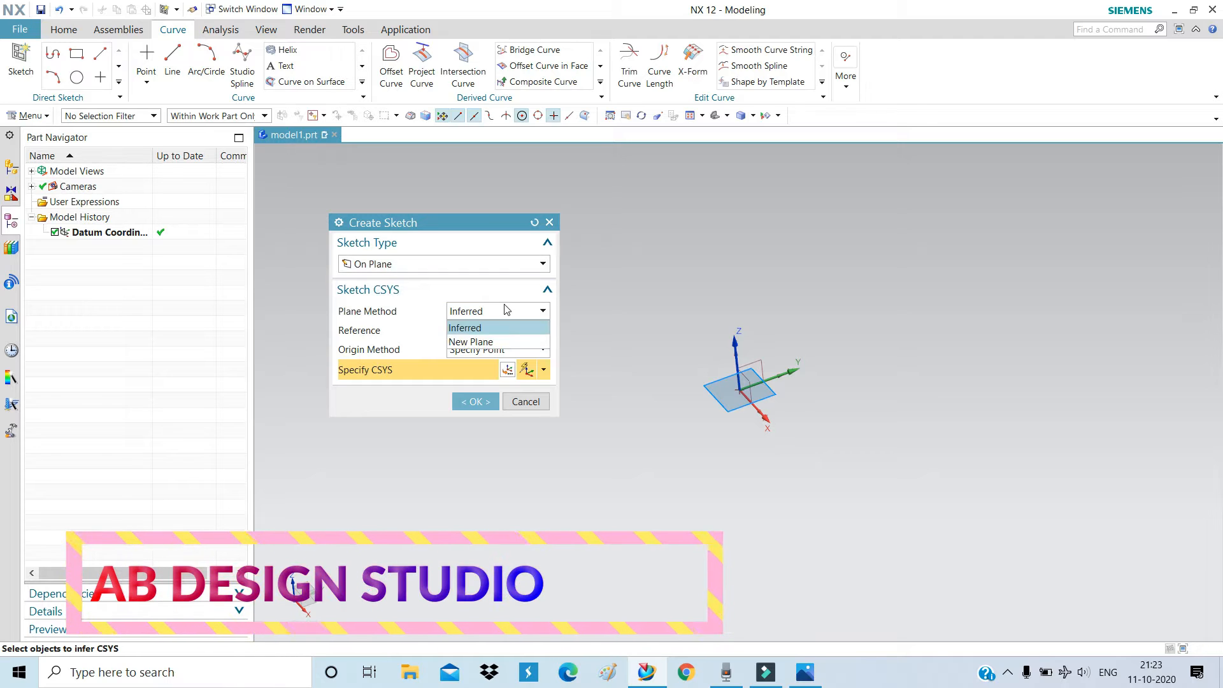
left_click(507, 310)
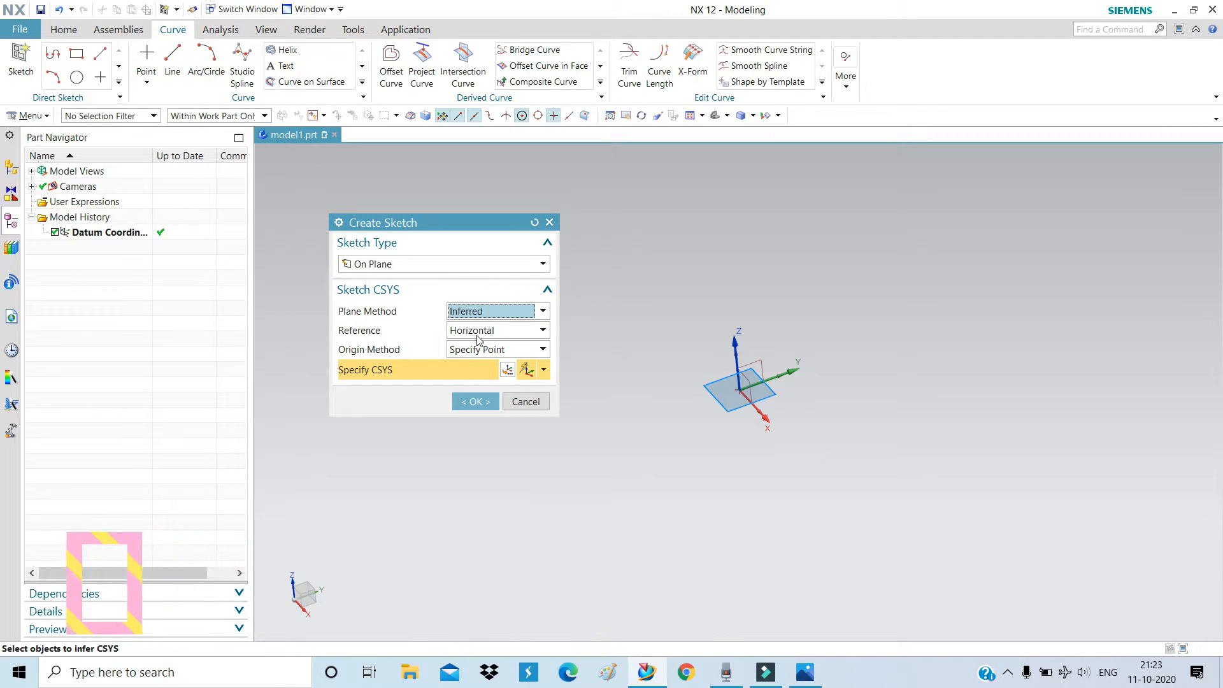
left_click(484, 332)
left_click(495, 332)
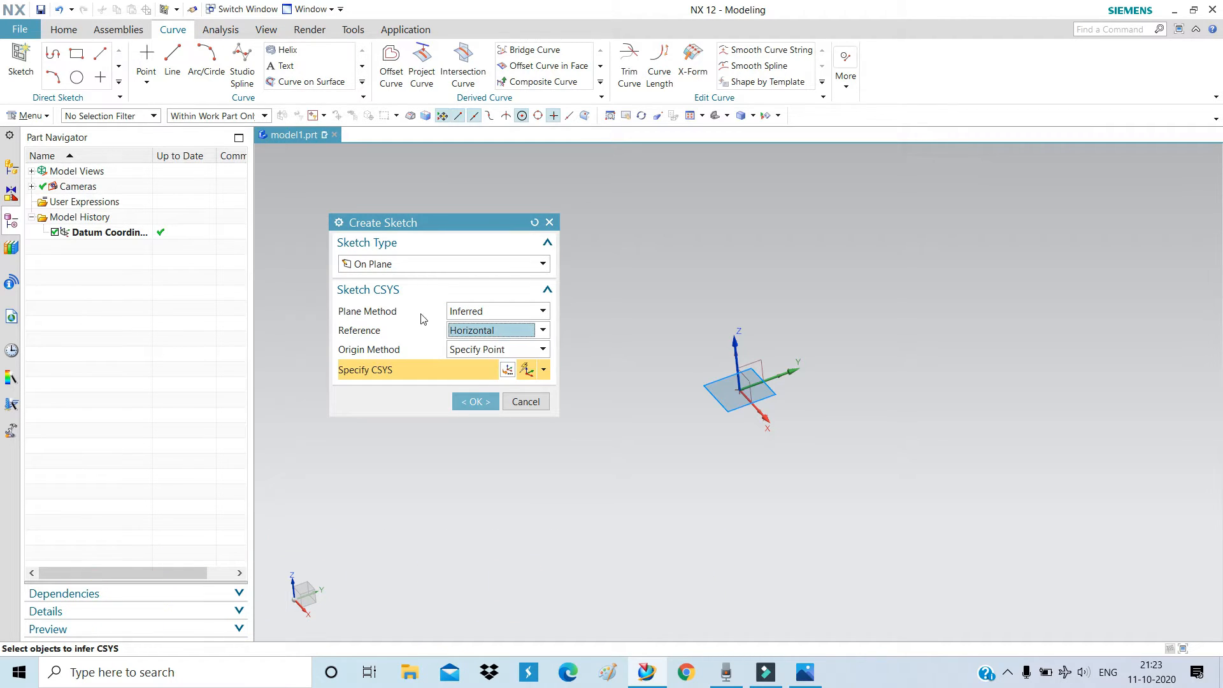
left_click(469, 350)
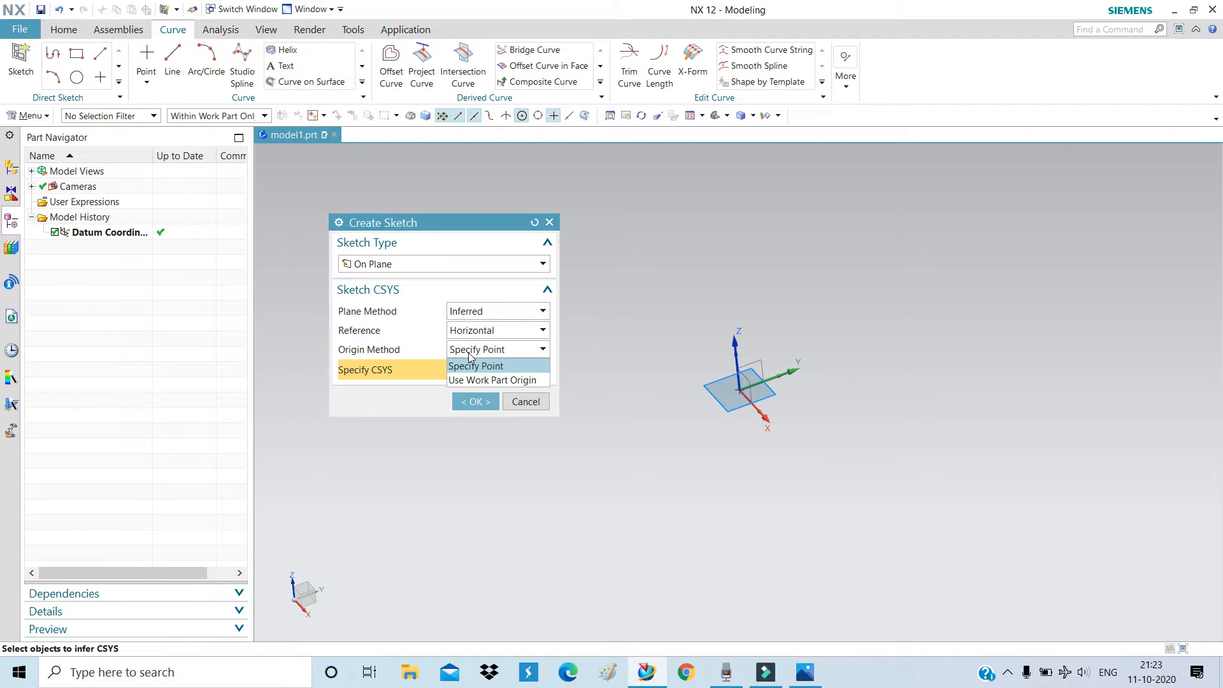
left_click(469, 360)
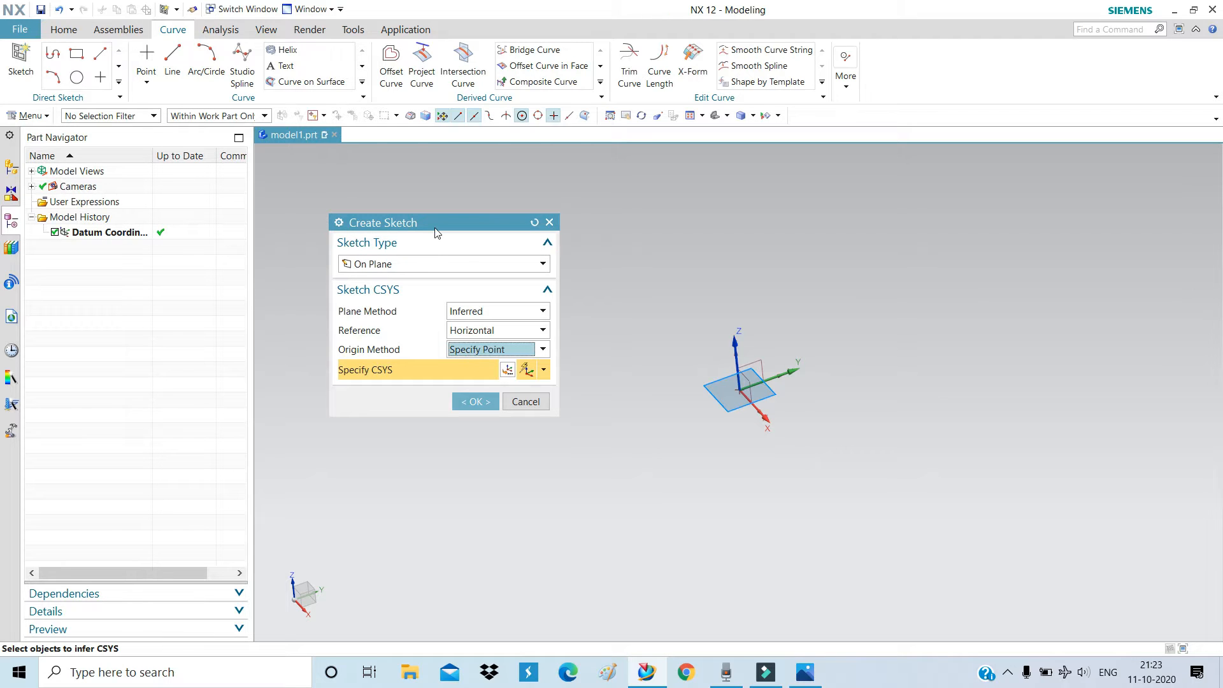
left_click_drag(427, 220, 352, 150)
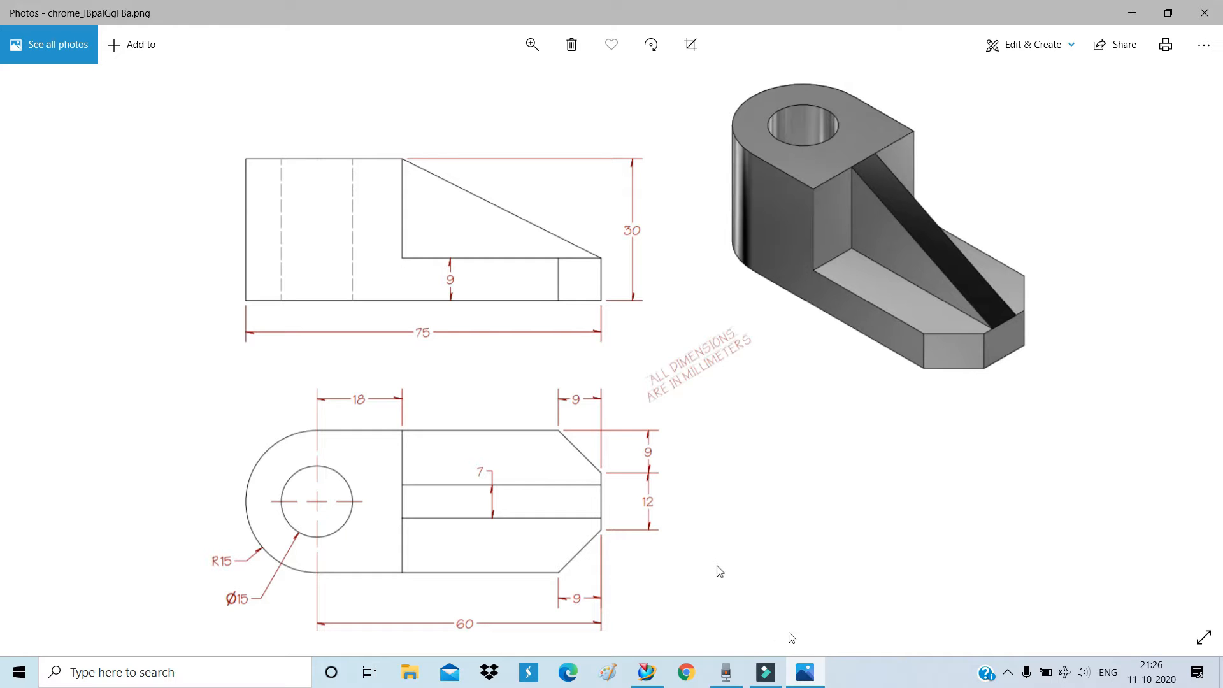
Switch from the reference drawing to NX and sketch a rectangle about 62 by 42 mm with one corner at the sketch origin
left_click(655, 673)
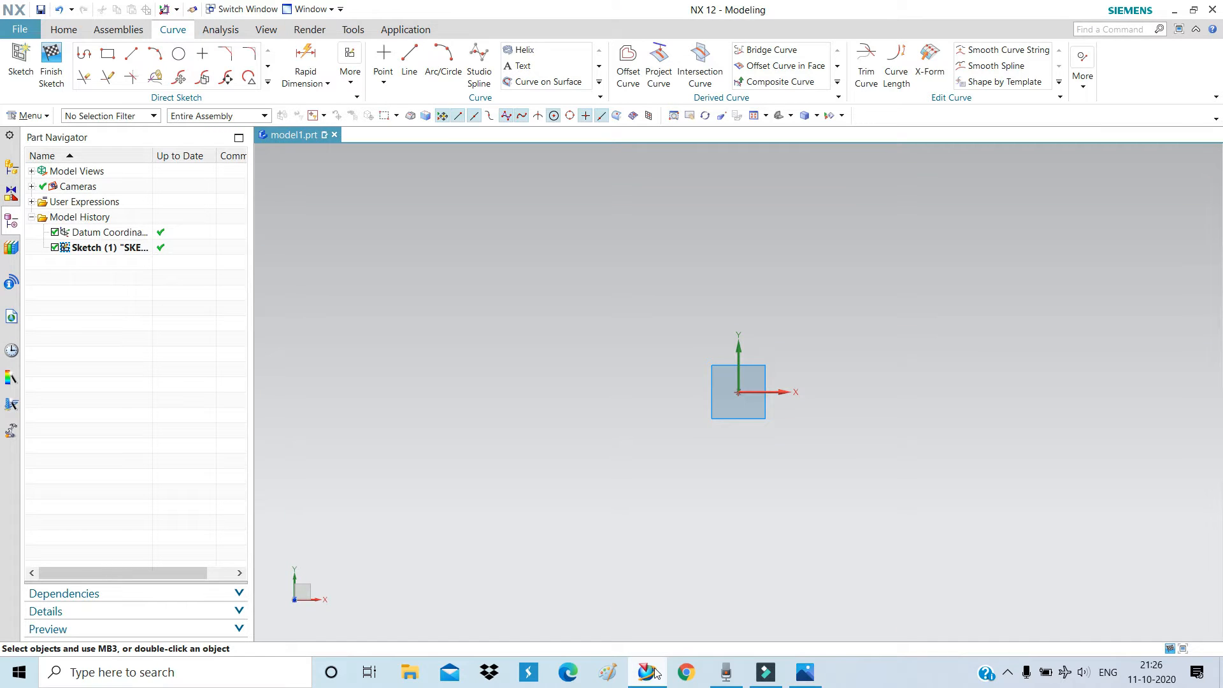
left_click(111, 58)
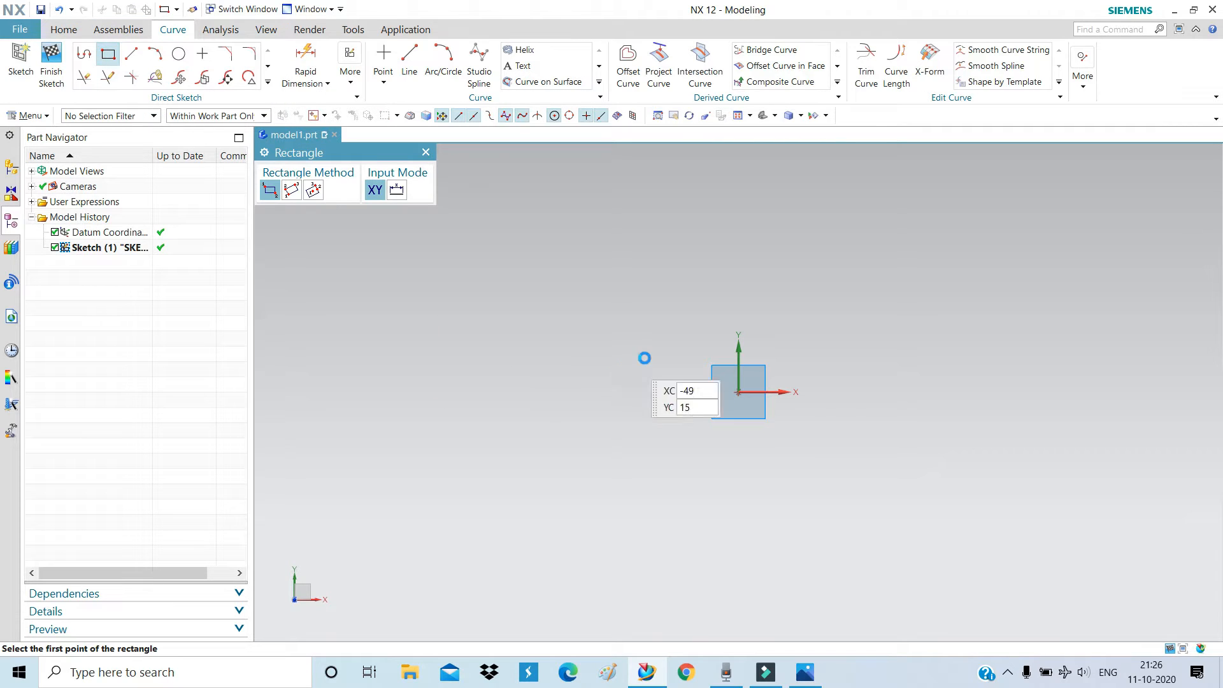
left_click(739, 392)
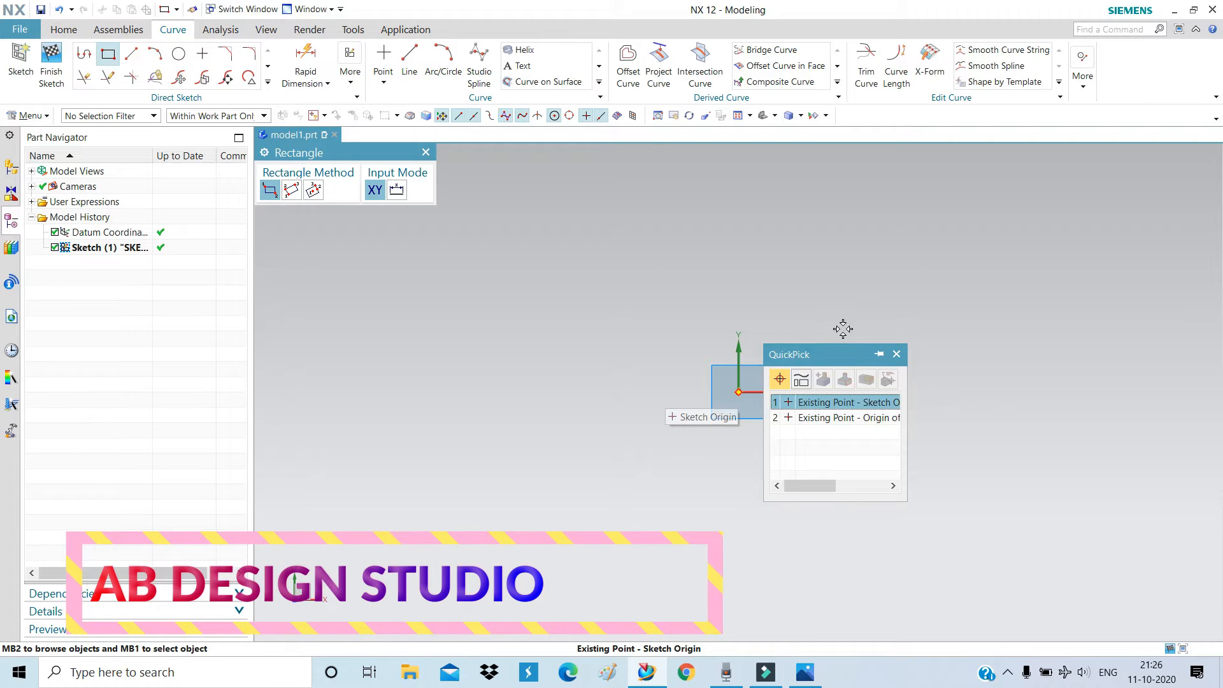
left_click(860, 401)
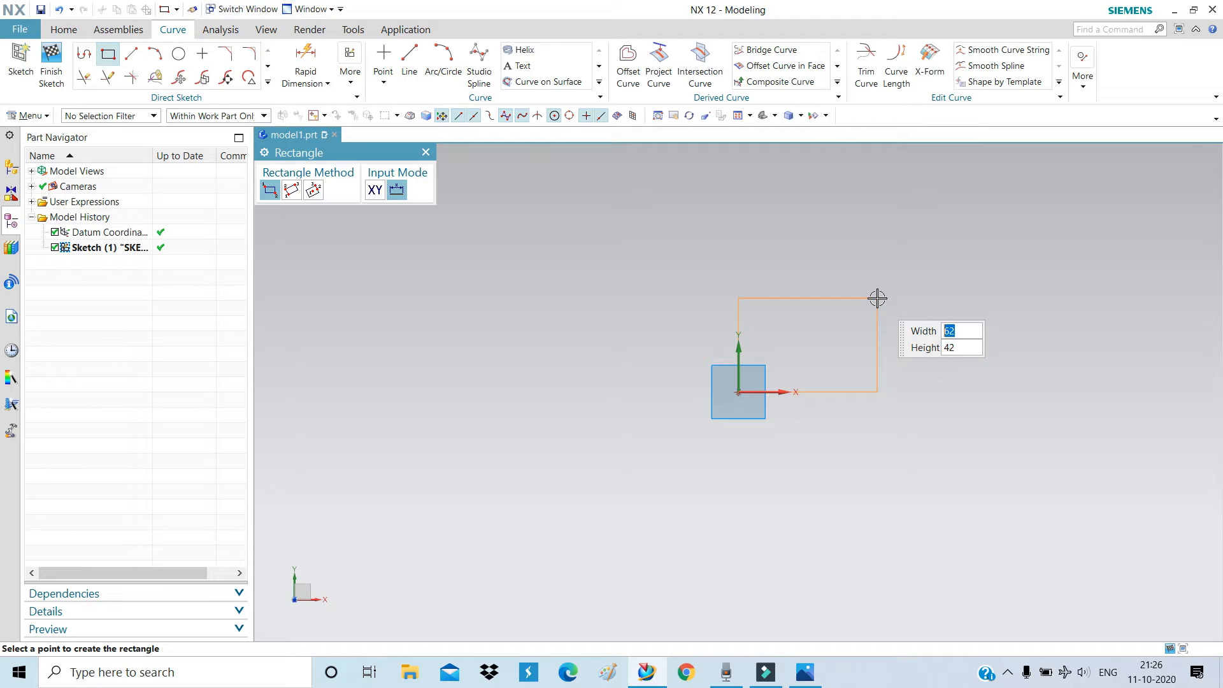
left_click(877, 297)
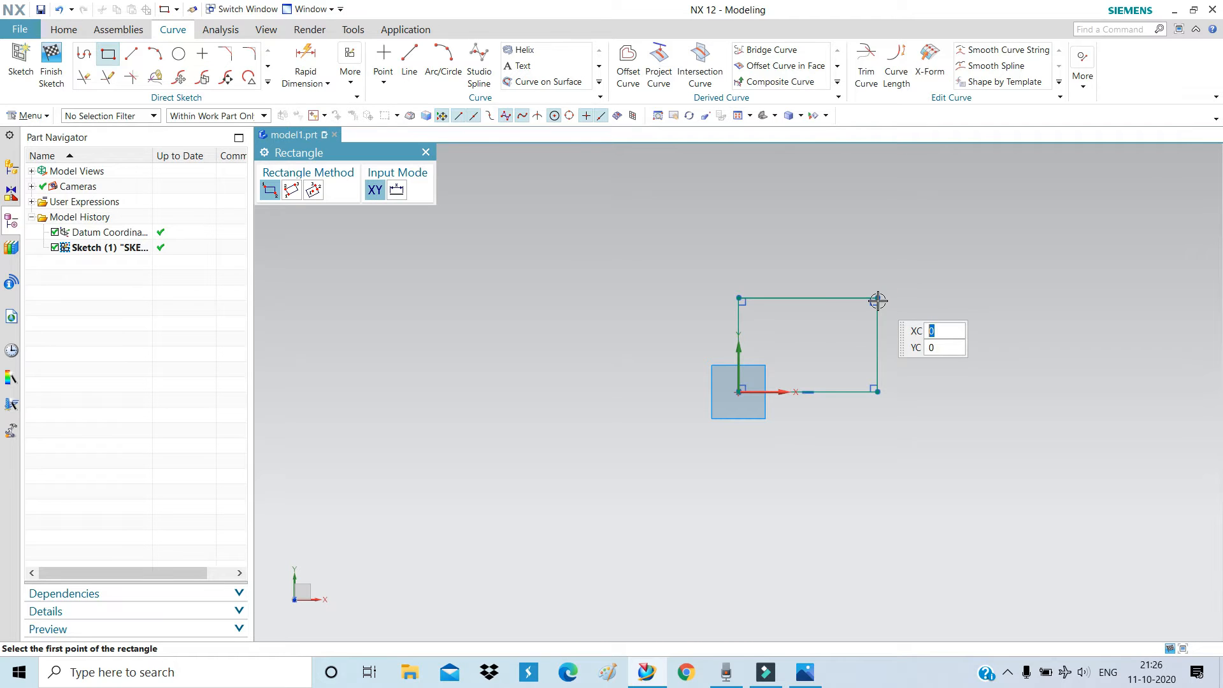
left_click(425, 153)
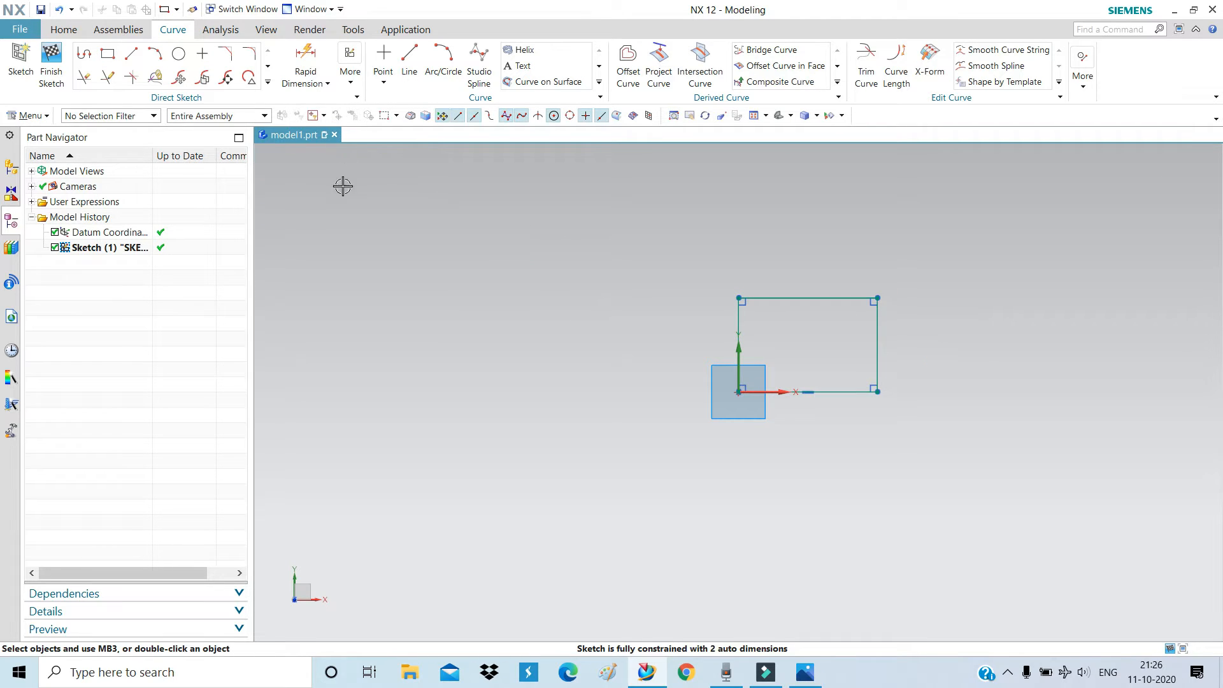
Dimension the rectangle's lower horizontal edge and set its length to 60 mm
scroll(472, 415, "down", 1)
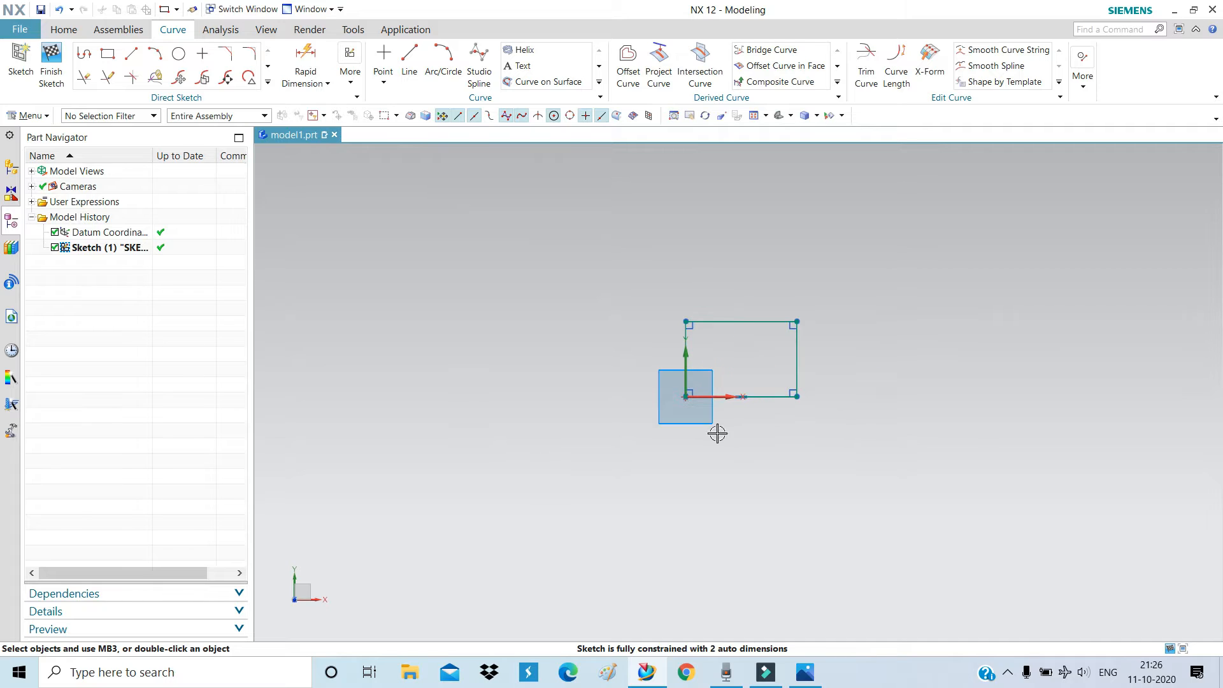
scroll(801, 432, "up", 2)
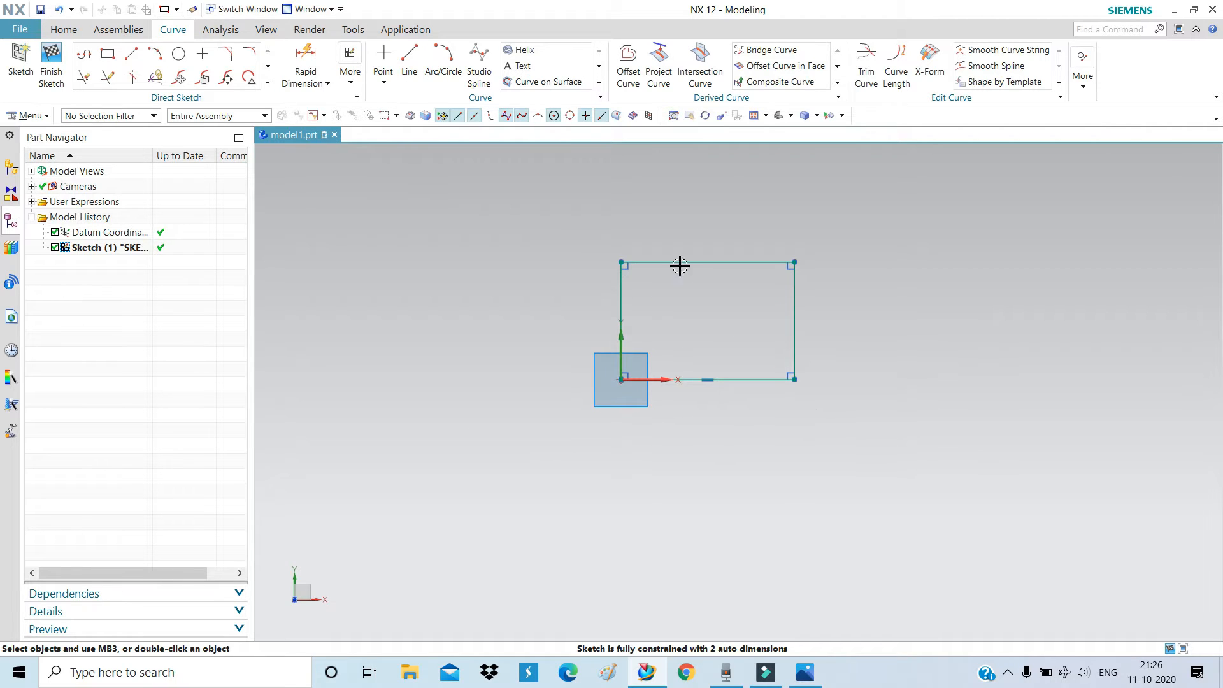
left_click(306, 53)
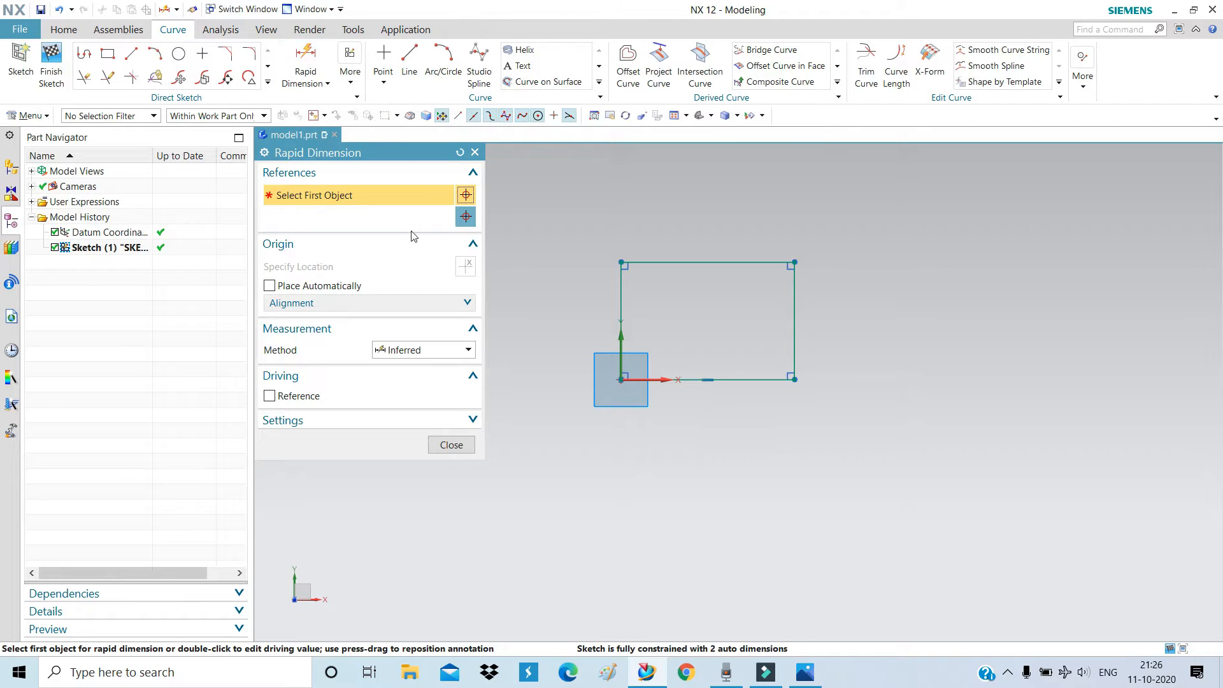
left_click(749, 379)
left_click(746, 457)
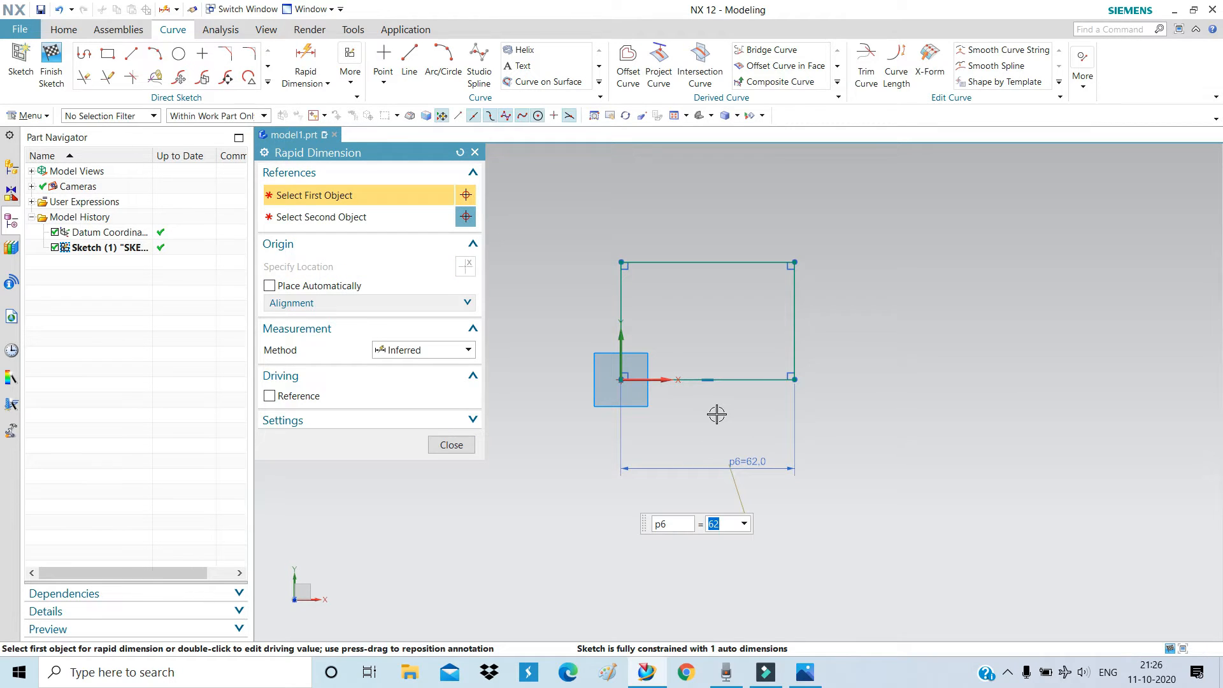
type("6")
key("Return")
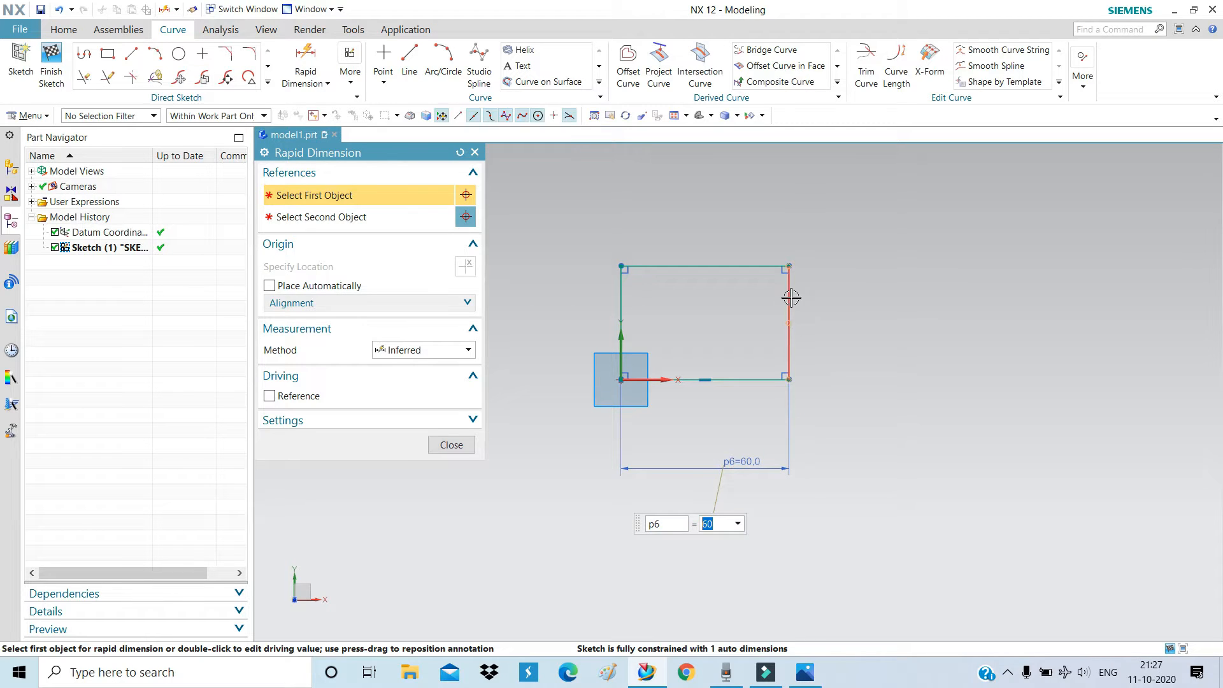
Dimension the rectangle's right vertical edge, set its height to 30 mm and finish dimensioning
left_click(819, 308)
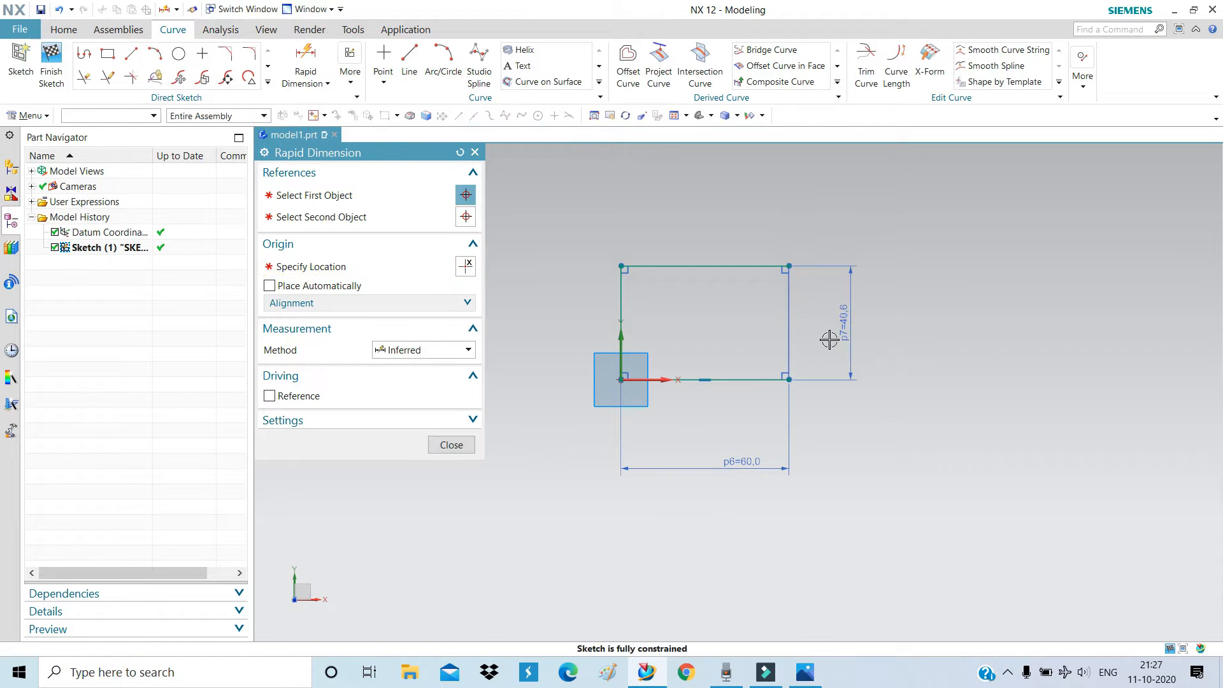
left_click(830, 339)
type("30")
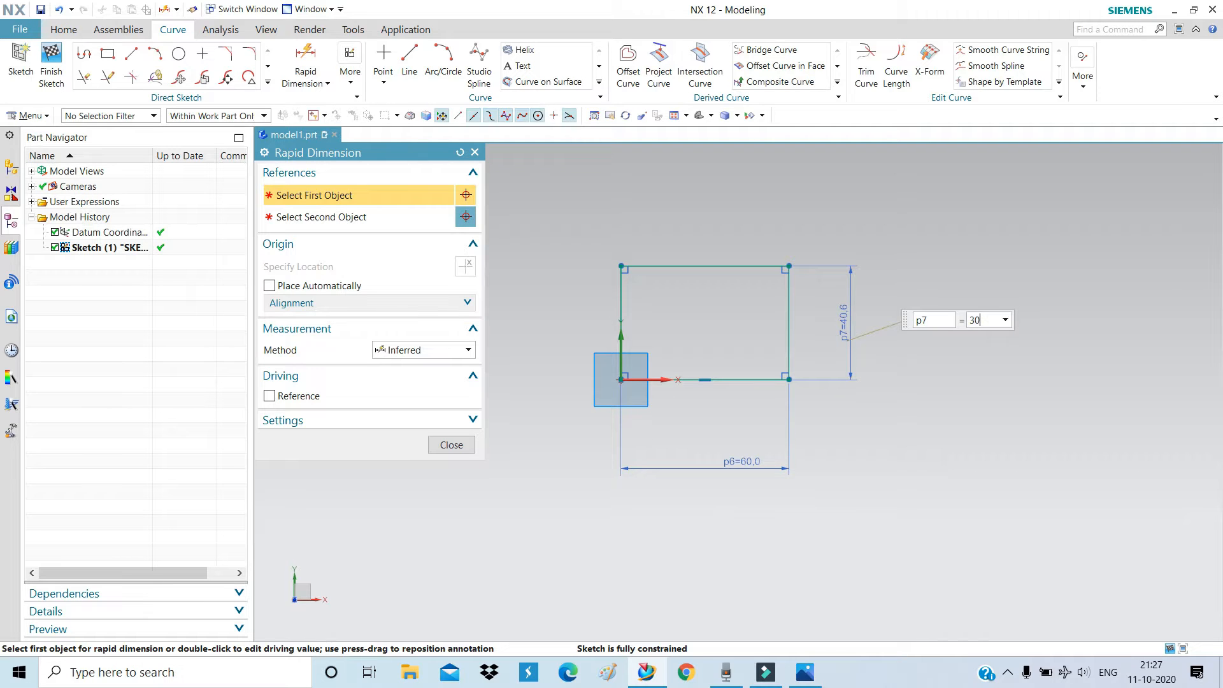
key("Return")
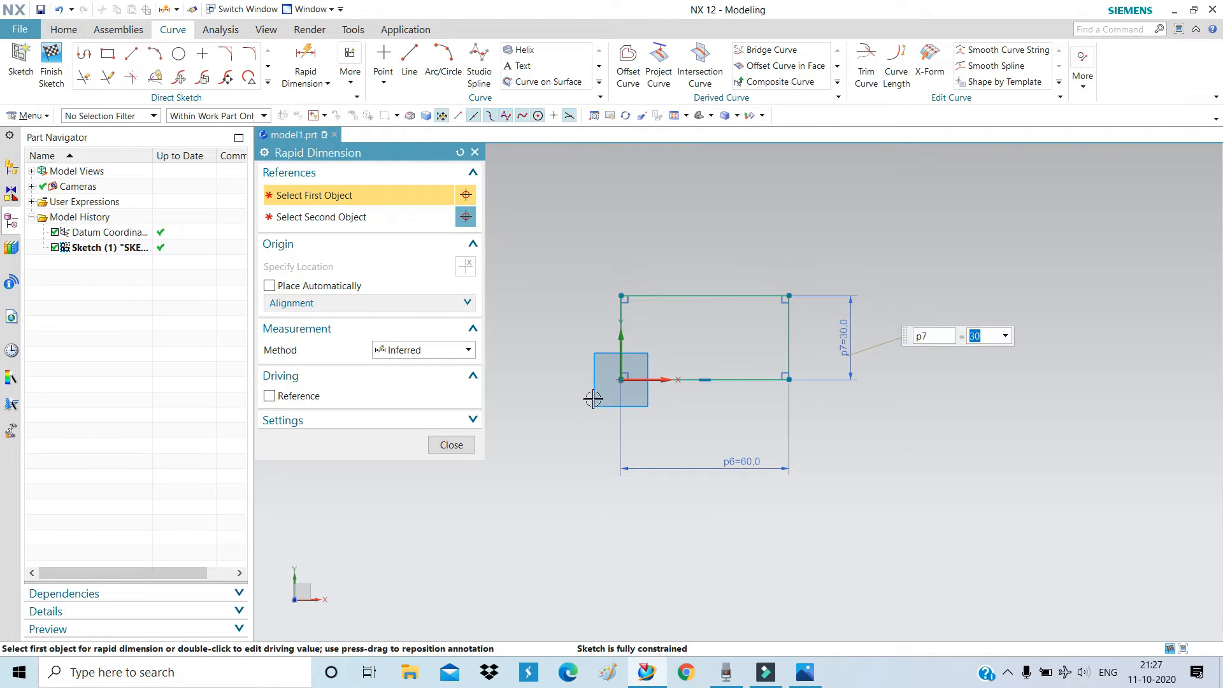
left_click(451, 445)
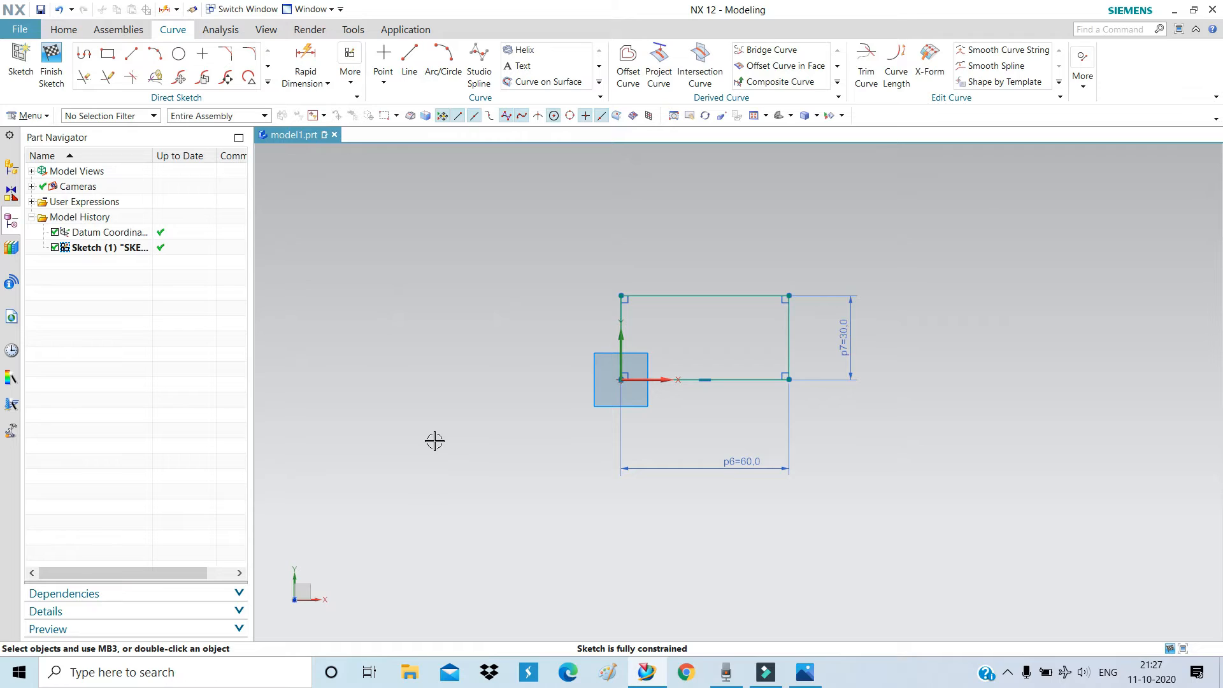
Check the reference drawing in Photos, return to NX and add a 15 mm radius semicircular arc centred on the rectangle's left edge midpoint, joining its corners
left_click(804, 672)
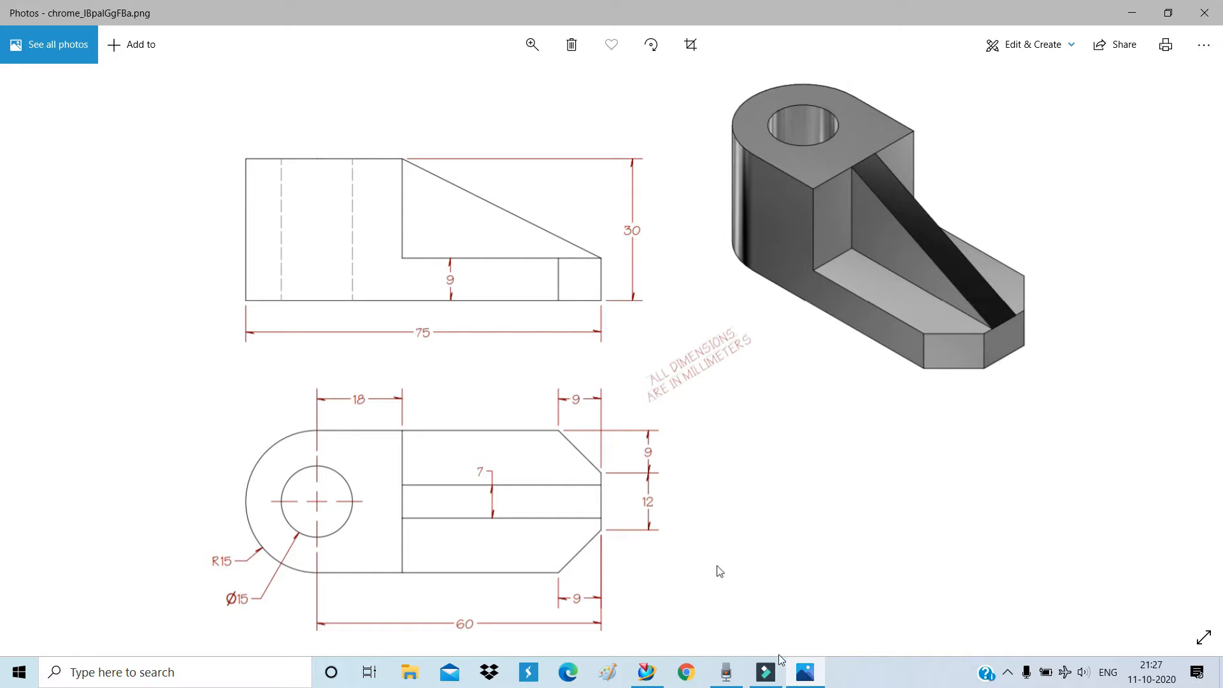
left_click(727, 672)
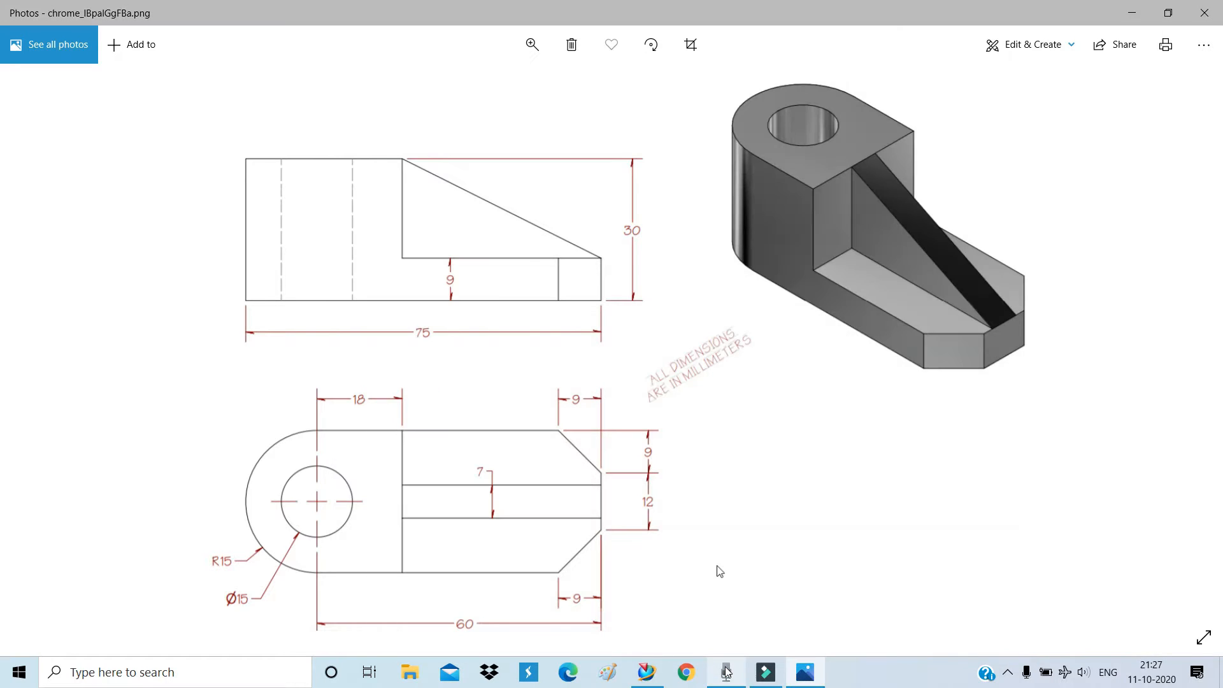
left_click(654, 673)
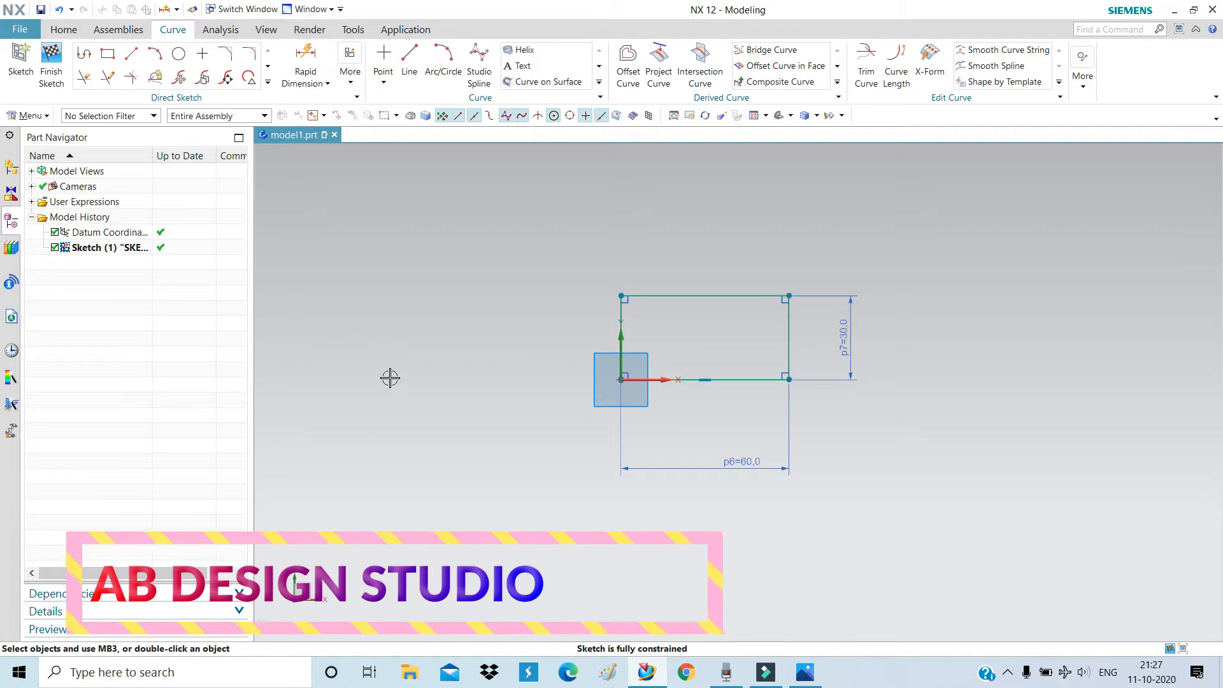
left_click(156, 56)
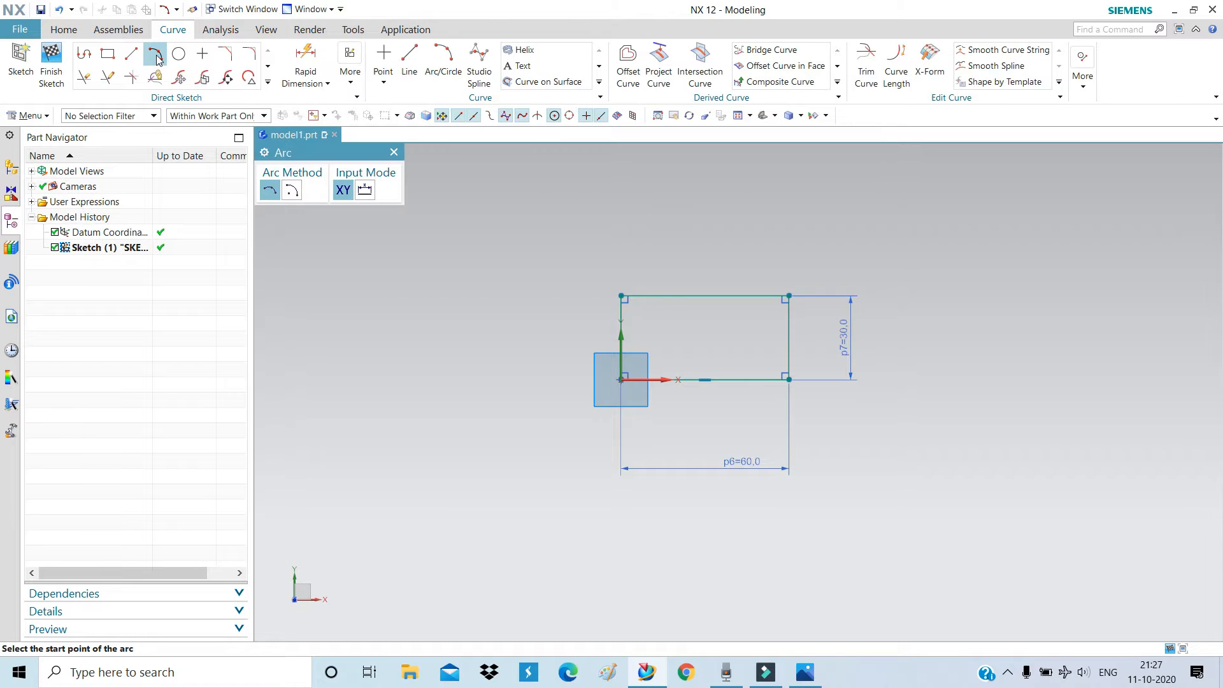
left_click(292, 191)
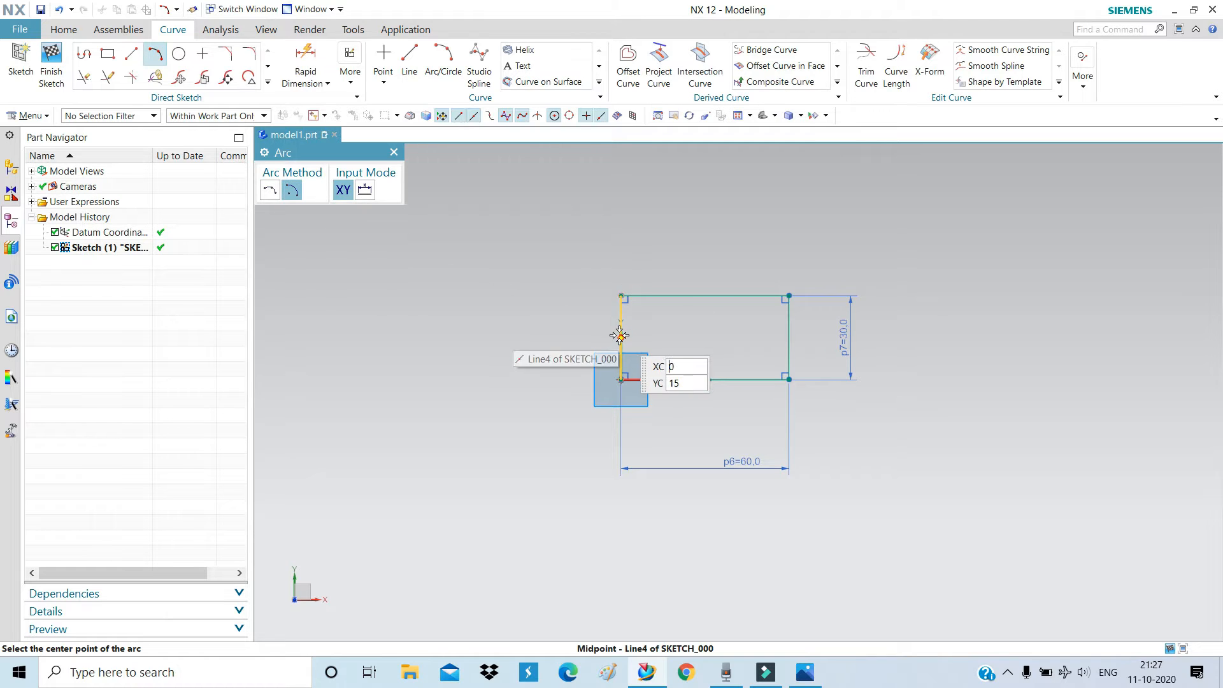
left_click(621, 380)
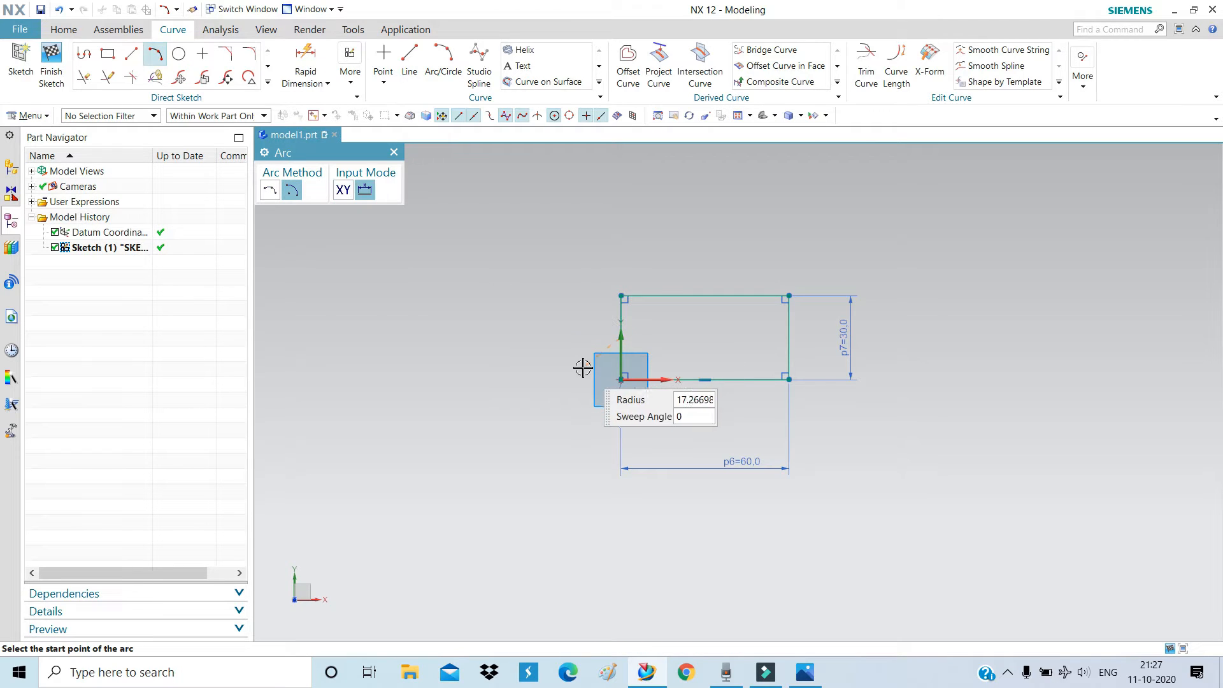
left_click(621, 379)
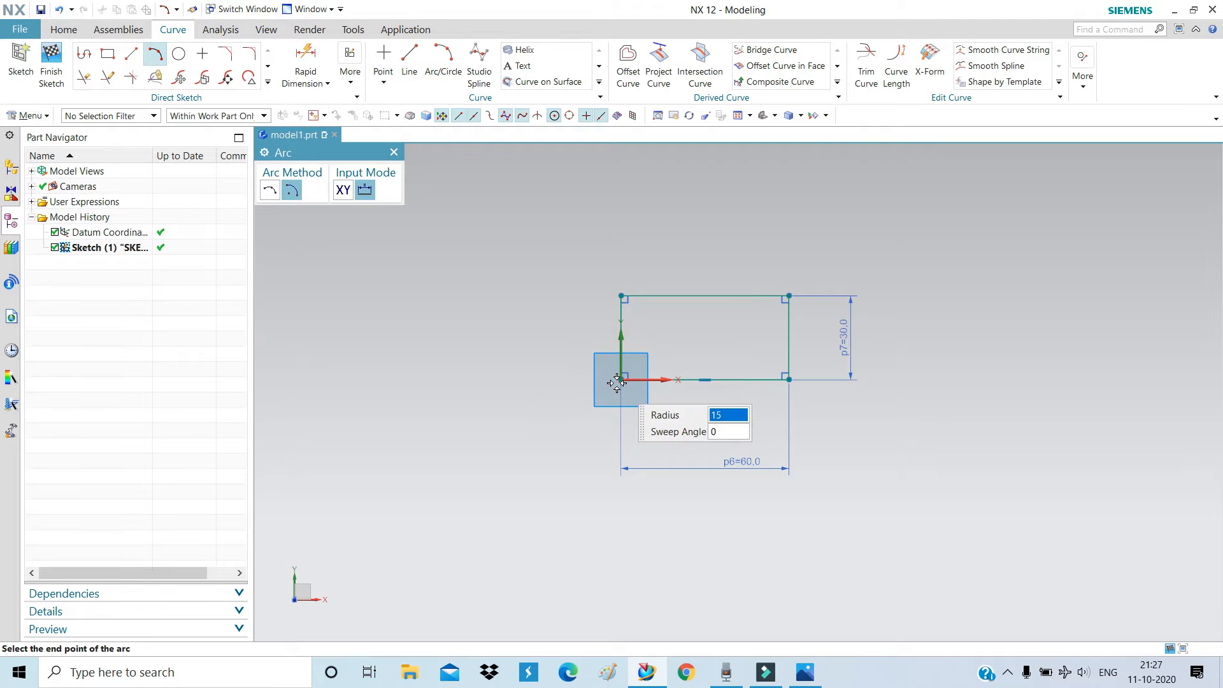
left_click(619, 295)
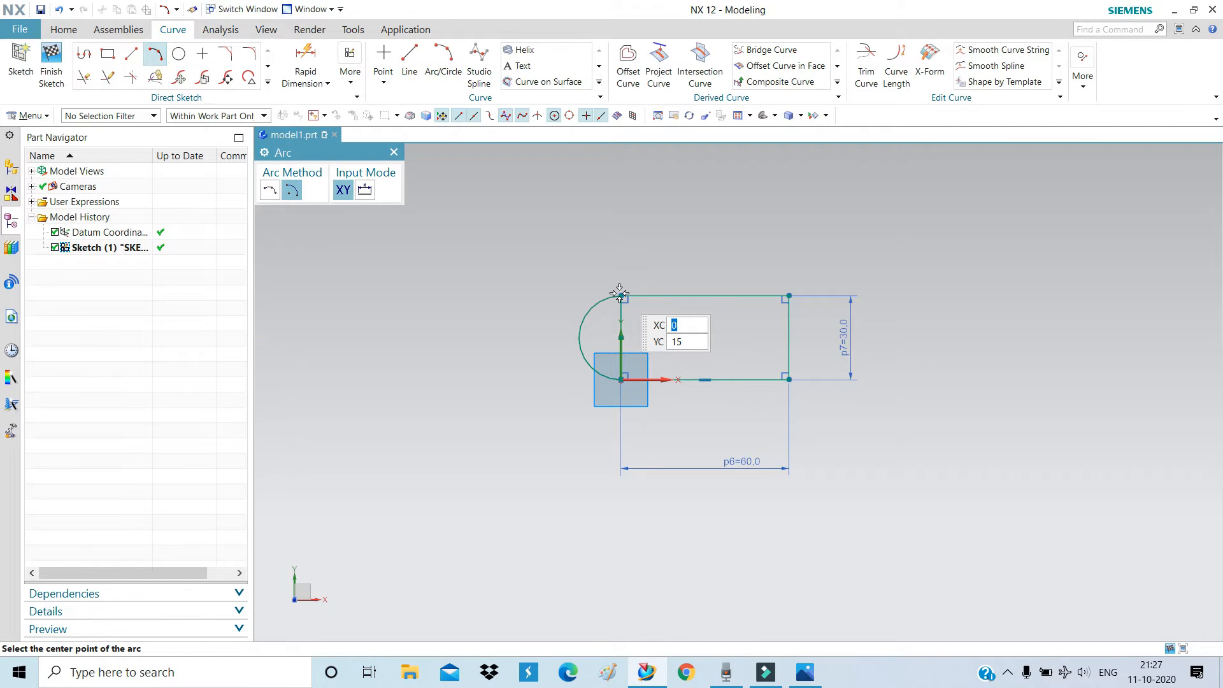
left_click(394, 152)
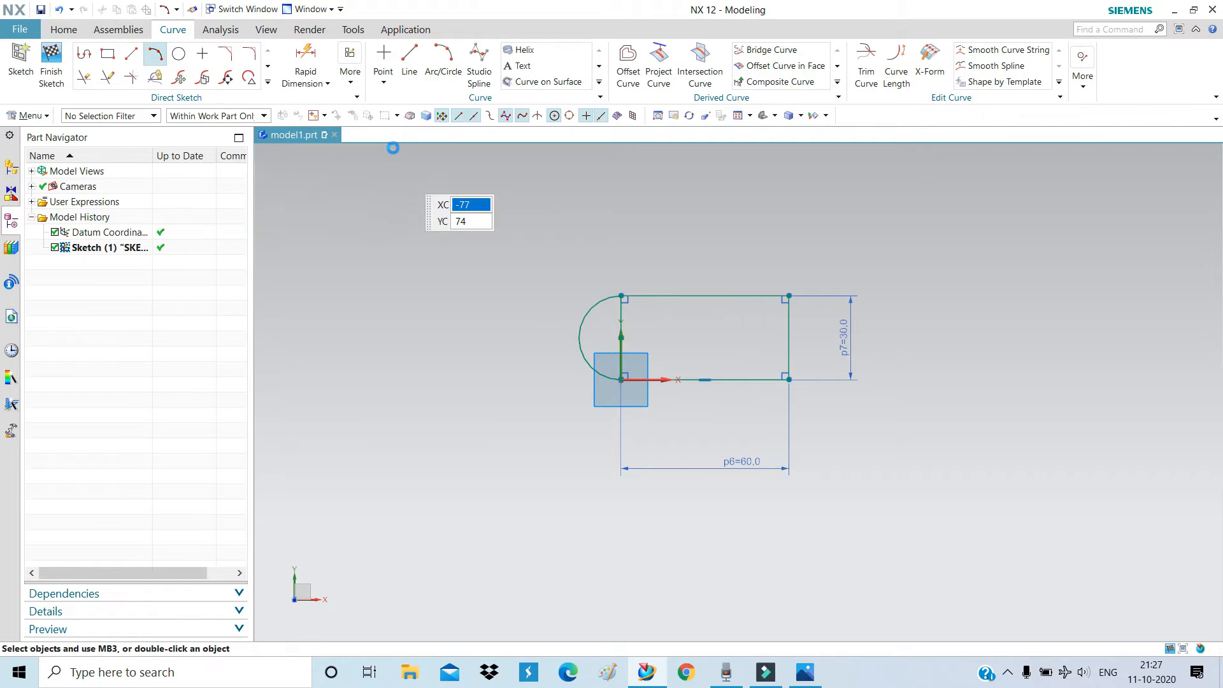
Draw a 15 mm diameter circle centred on the midpoint of the rectangle's left edge, concentric with the arc
scroll(653, 341, "up", 4)
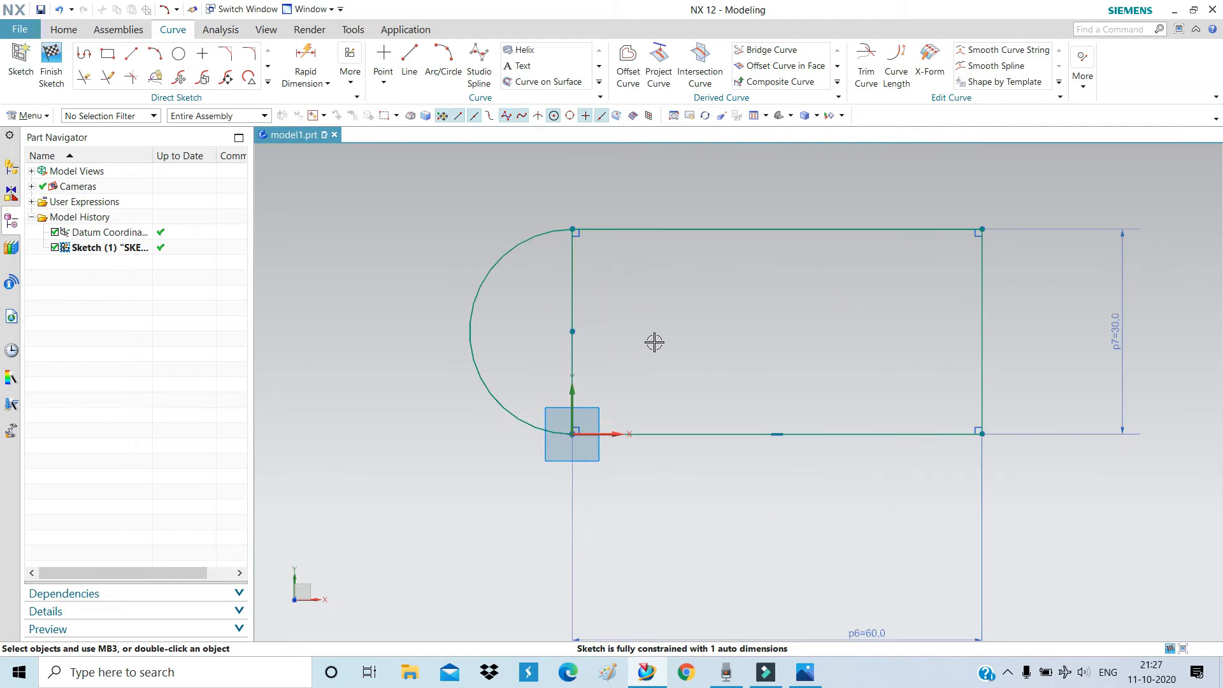
scroll(369, 312, "down", 2)
scroll(606, 363, "down", 1)
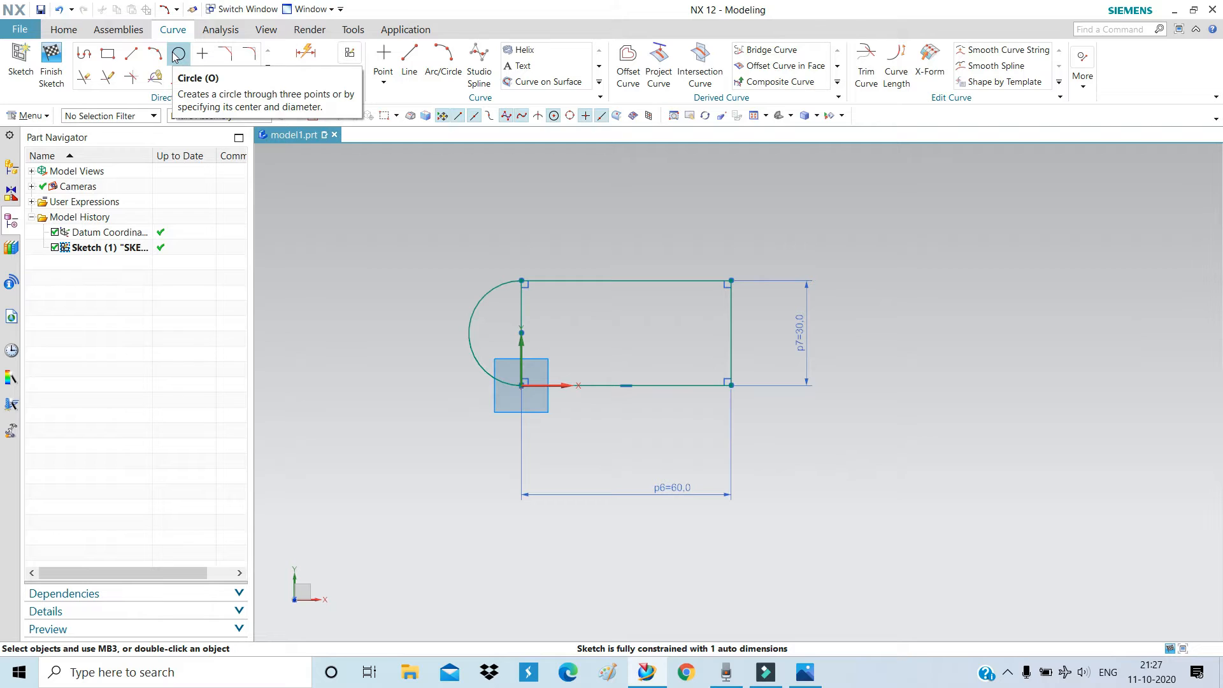
left_click(178, 54)
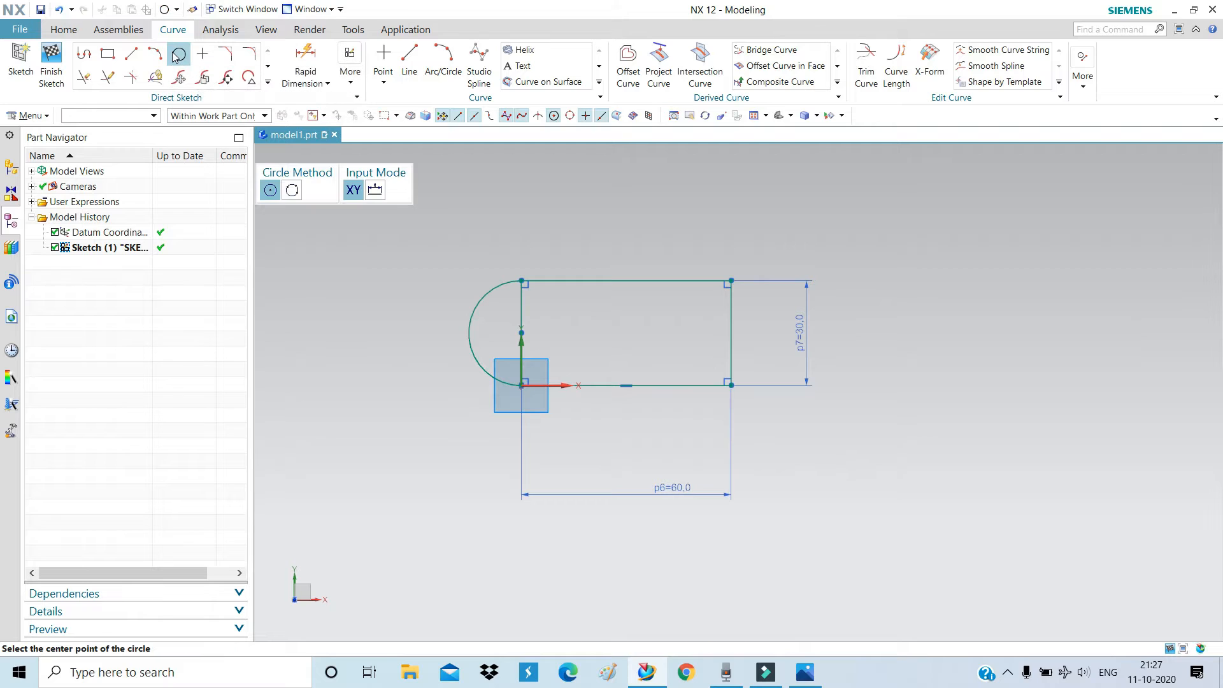
left_click(519, 332)
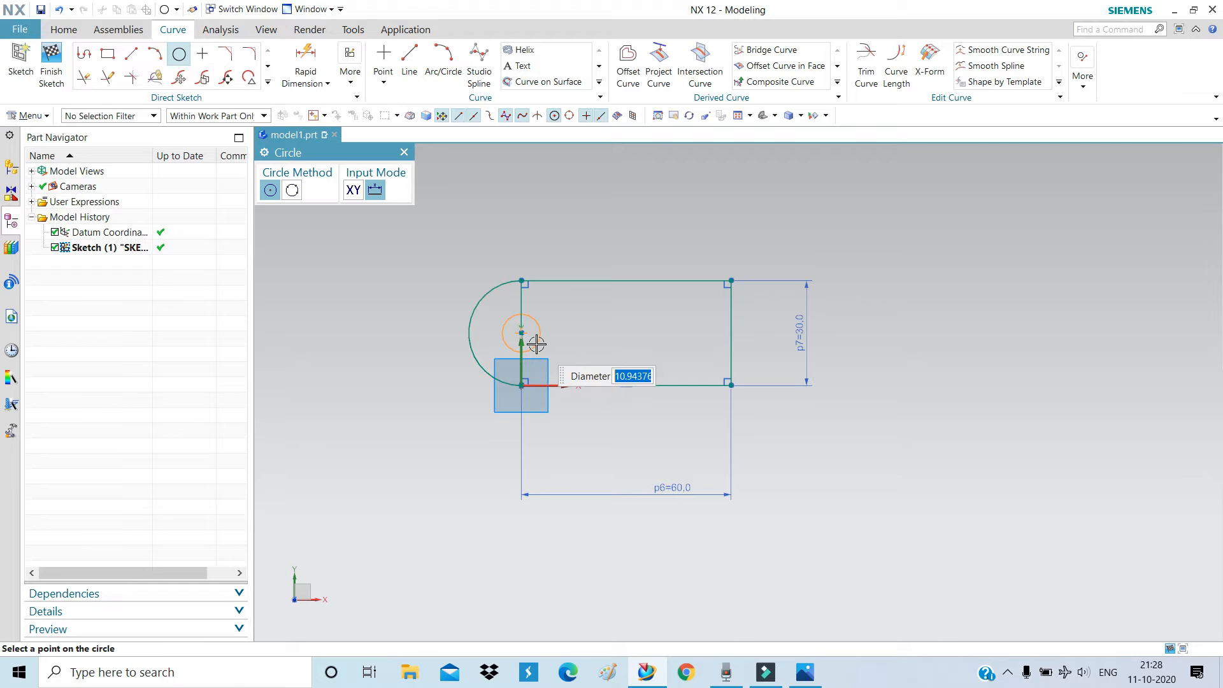
type("15")
key("Return")
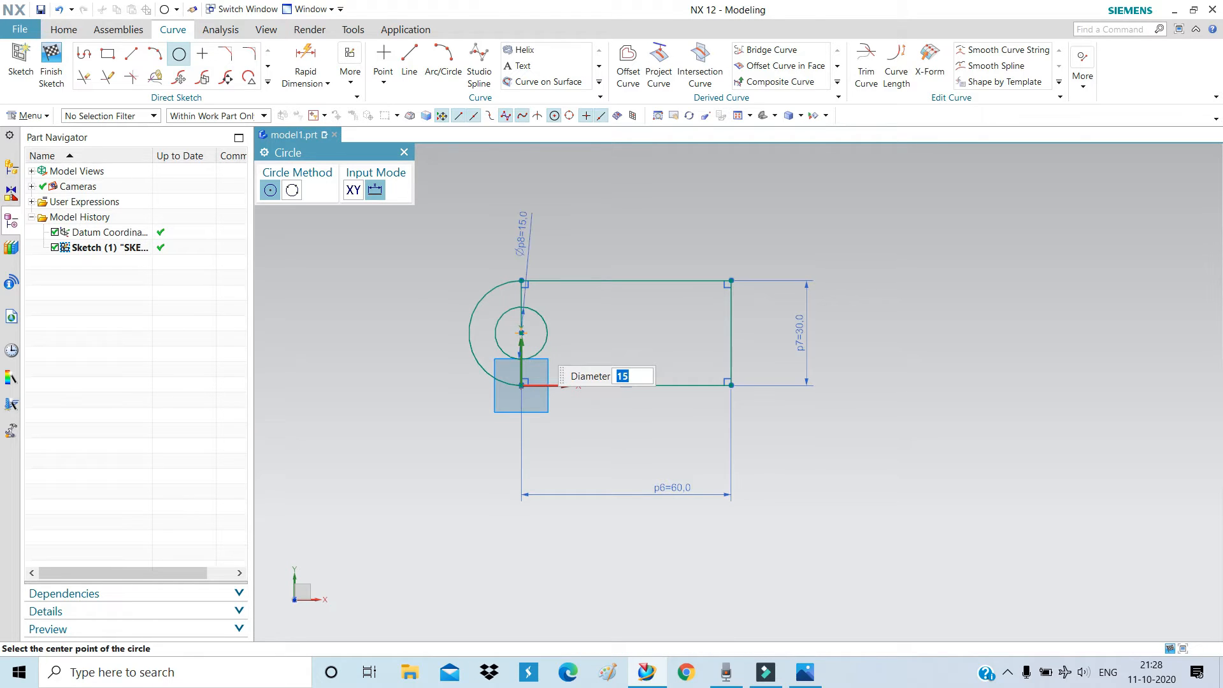
Leave the Circle command, start a sketch Chamfer and select the rectangle's upper and right edges
scroll(627, 369, "up", 1)
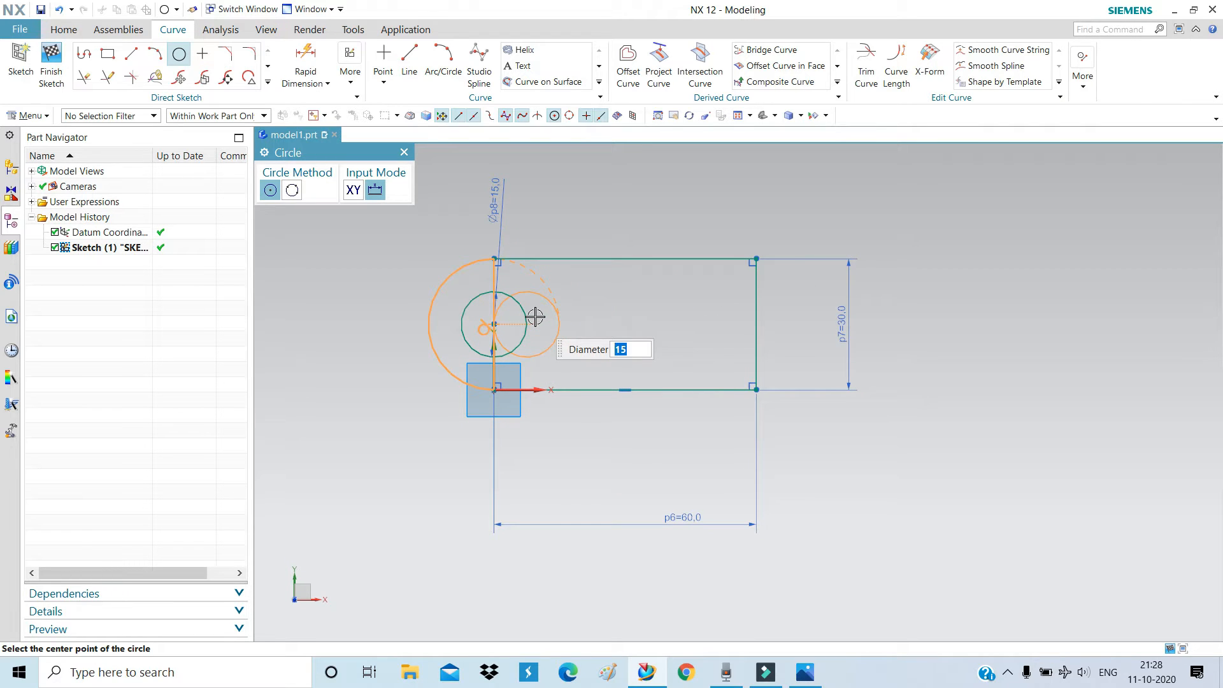
left_click(404, 152)
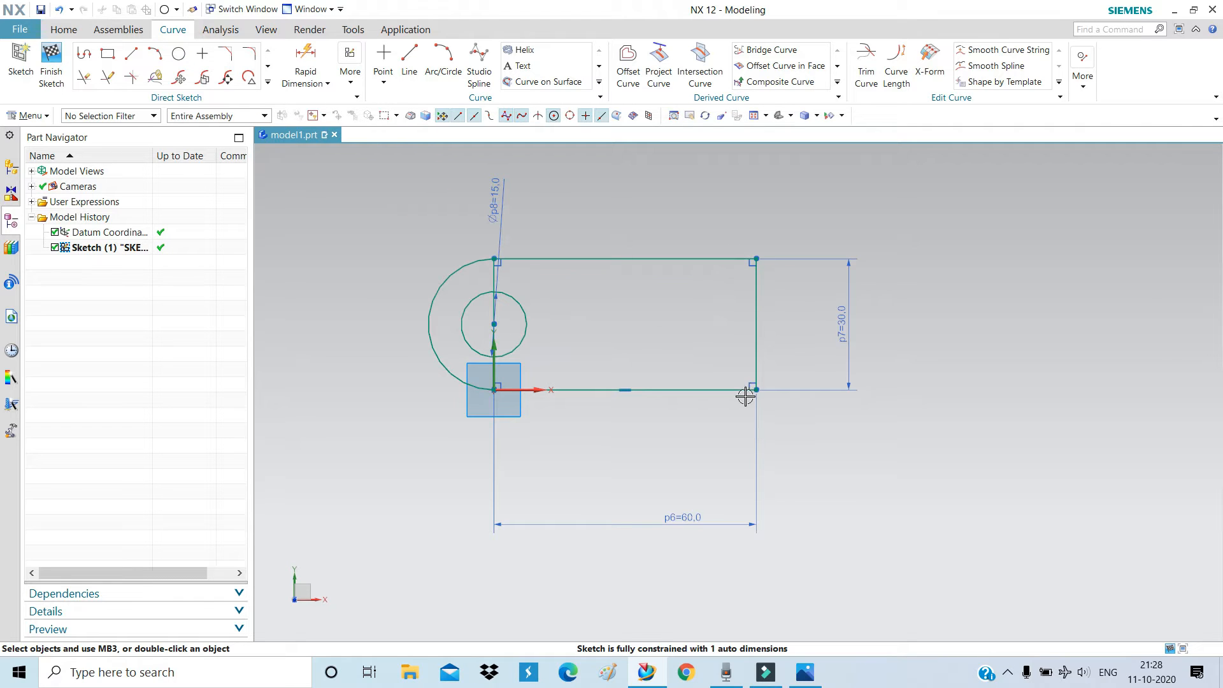
left_click(226, 55)
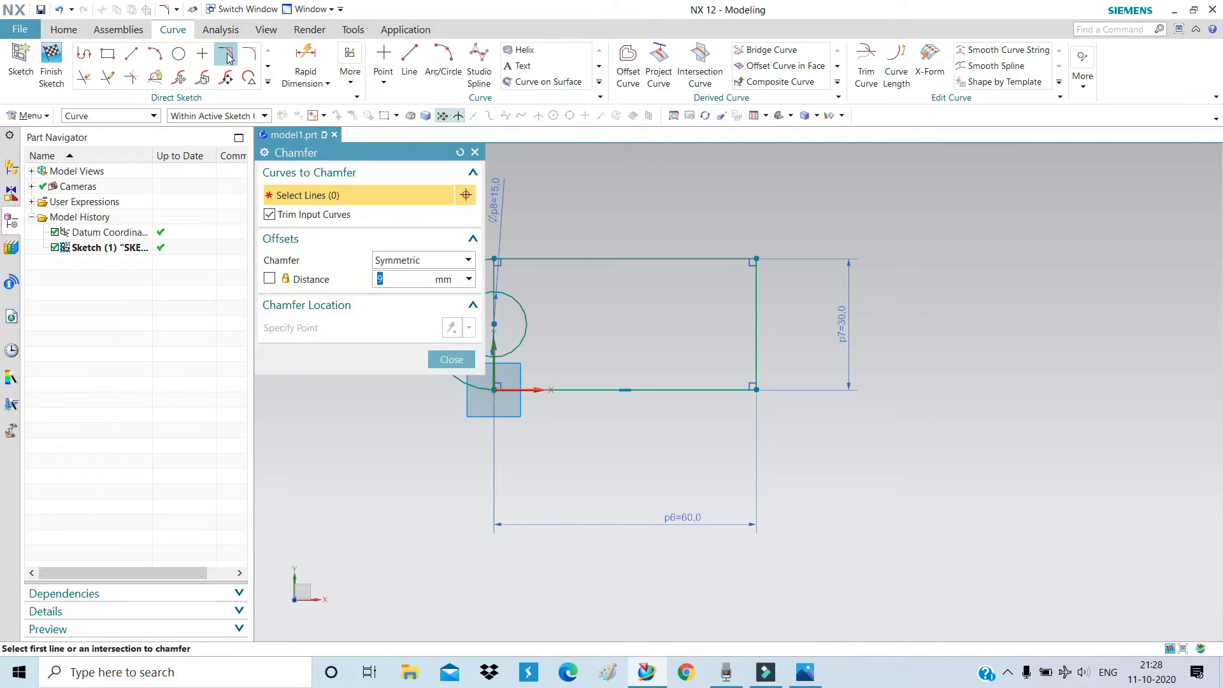
left_click_drag(387, 153, 443, 180)
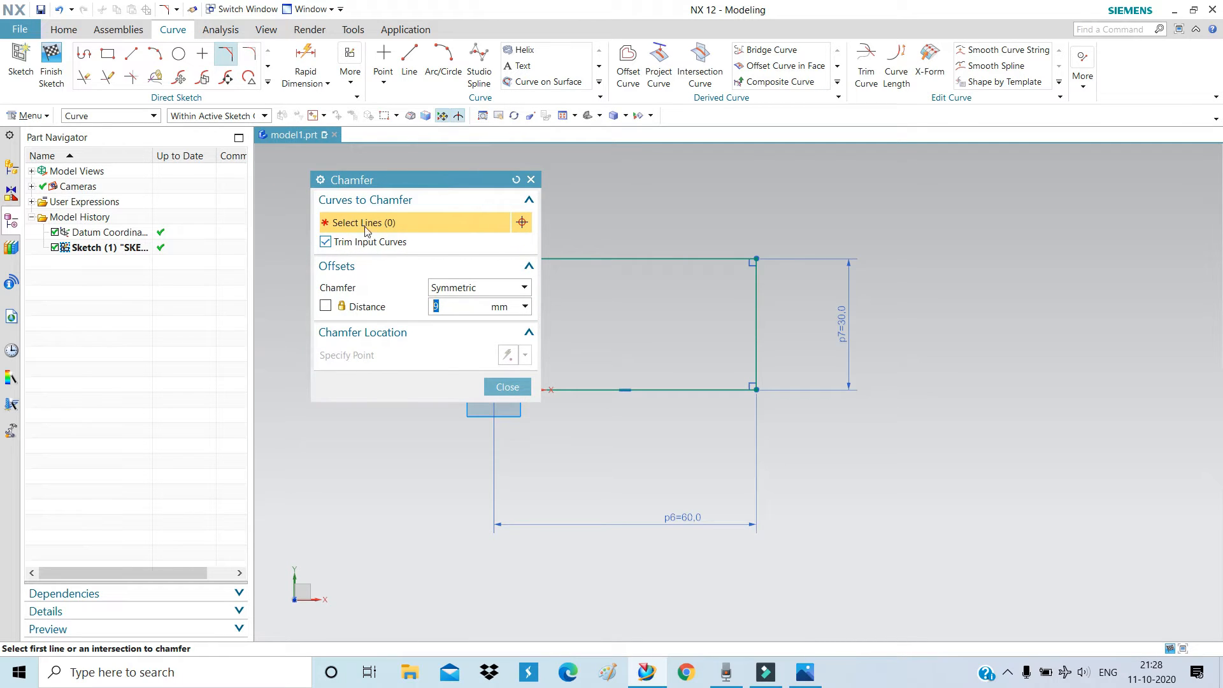
left_click(717, 263)
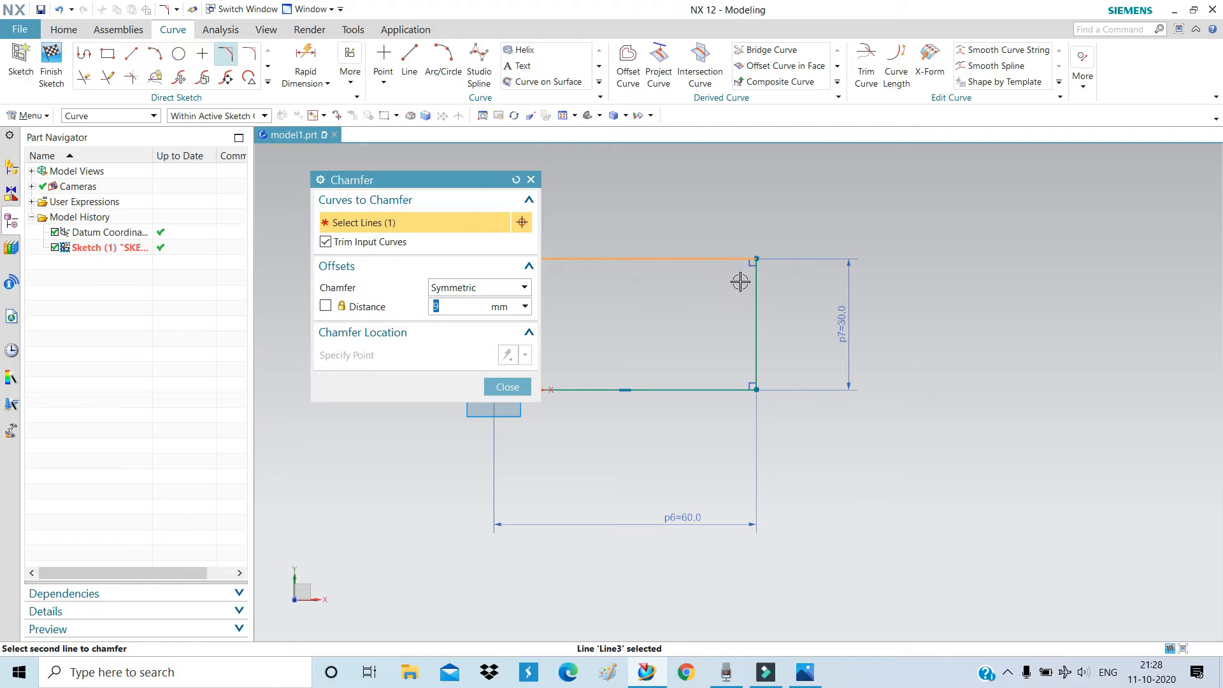
left_click(751, 285)
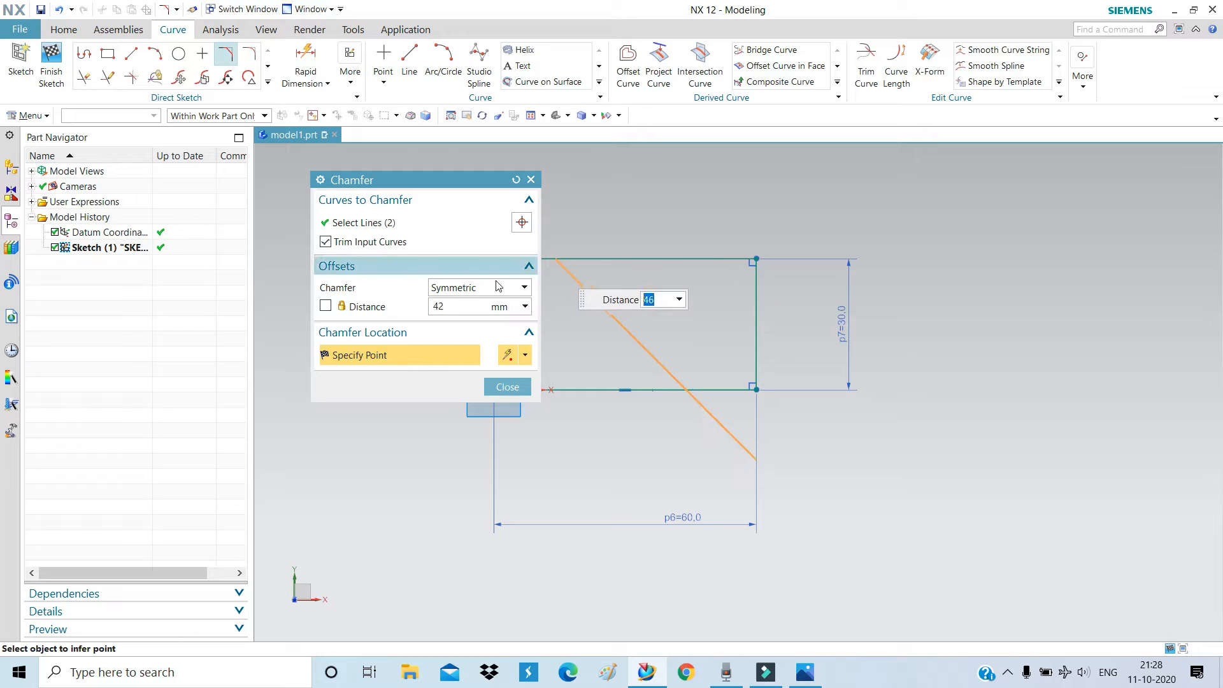
Try the Asymmetric offset type for the chamfer at the rectangle's upper right corner
left_click(444, 290)
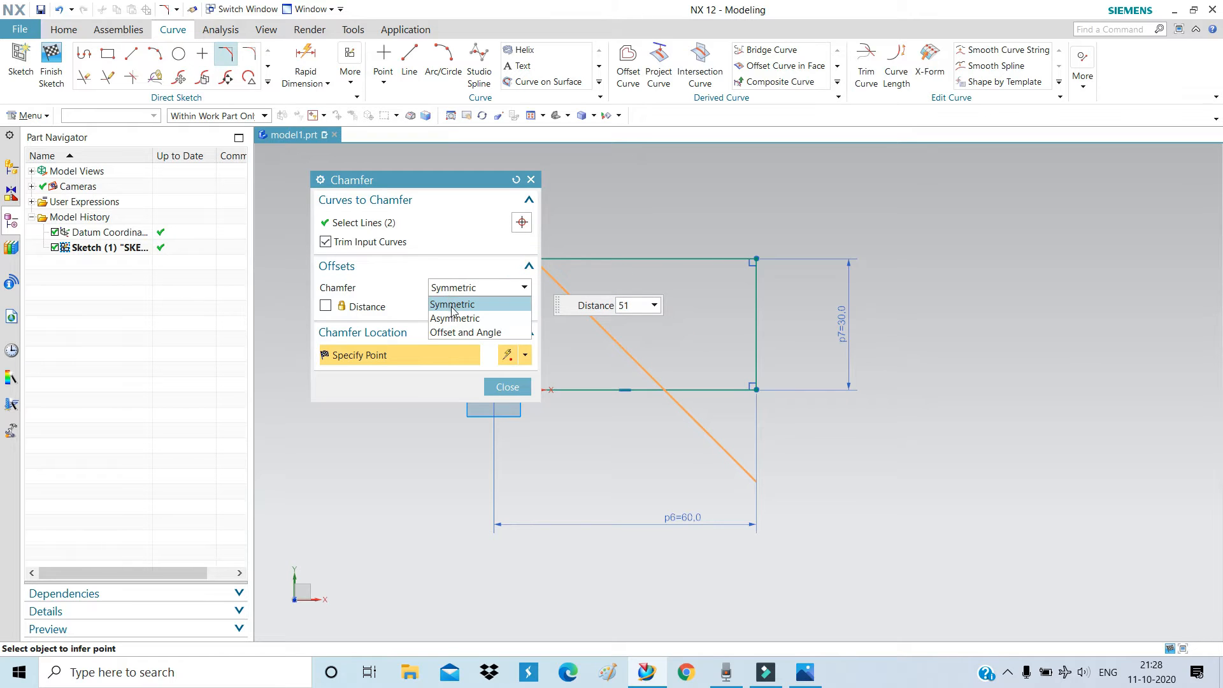
left_click(460, 308)
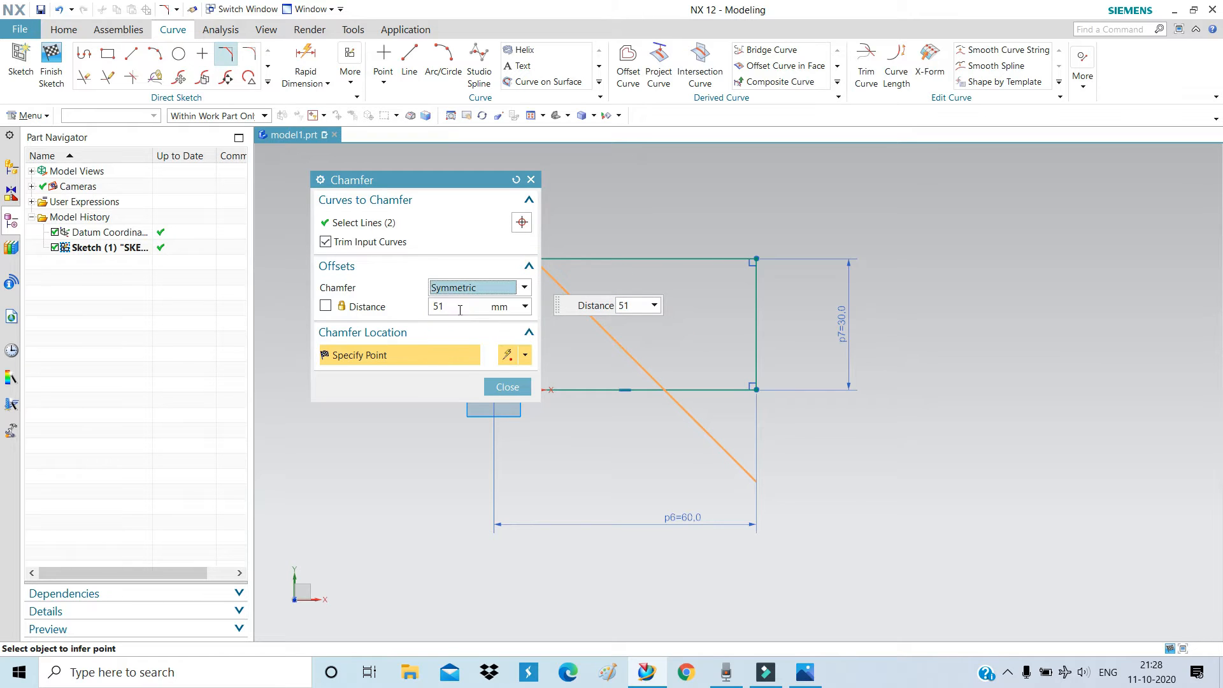
left_click(465, 291)
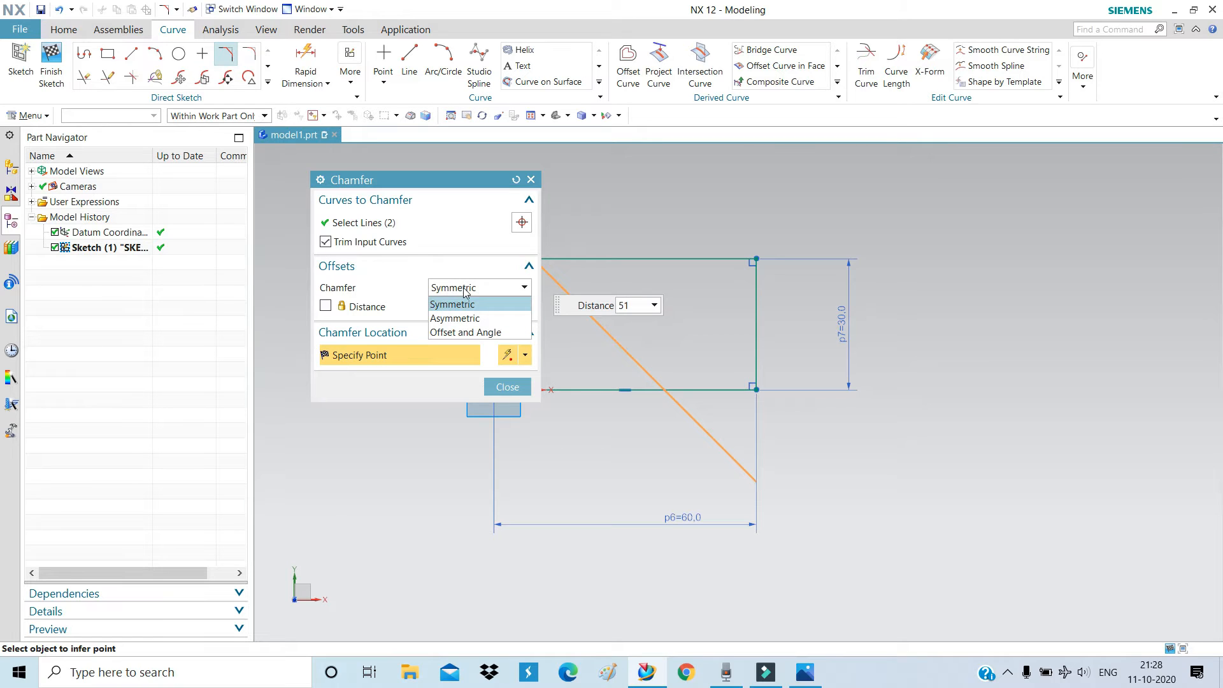
left_click(468, 318)
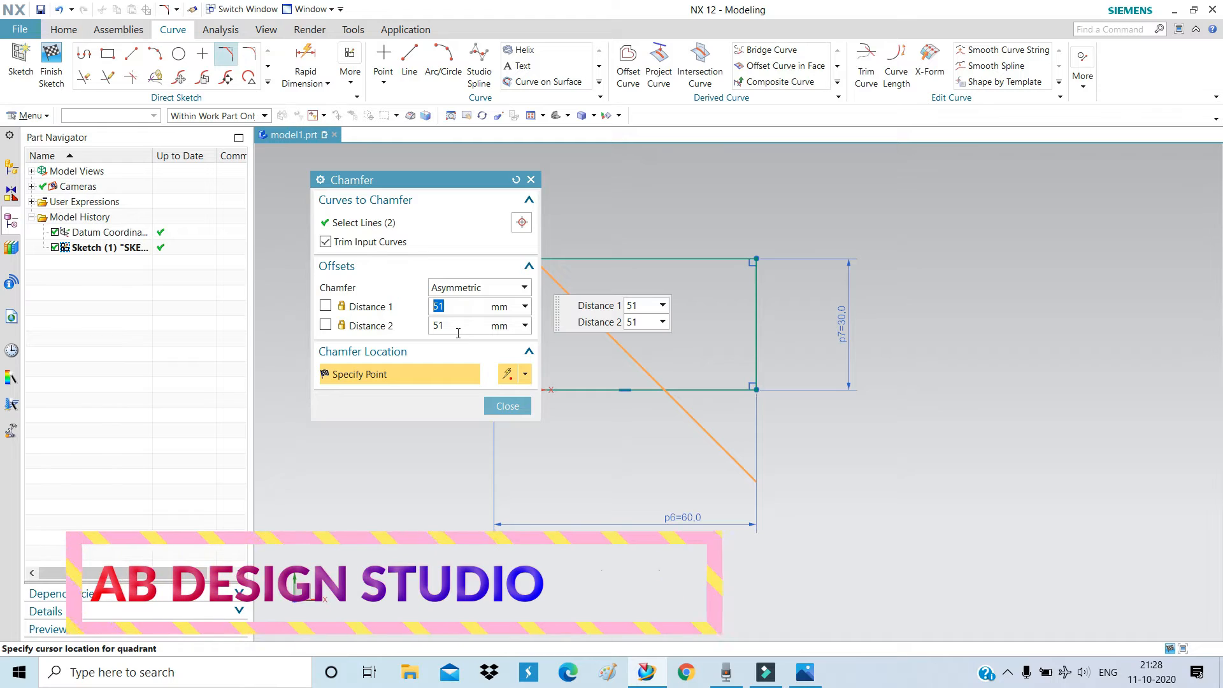
Check the chamfer size on the reference drawing in Photos, return to NX and chamfer the upper right corner with a symmetric 9 mm distance
left_click(806, 676)
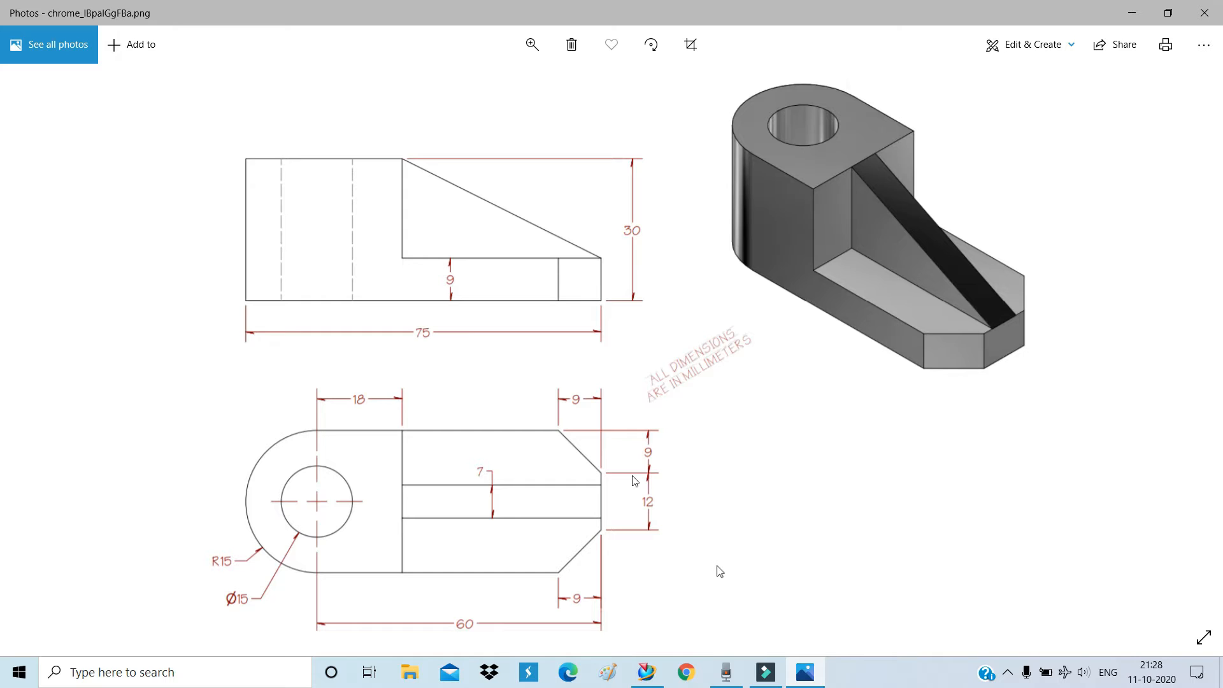
left_click(804, 673)
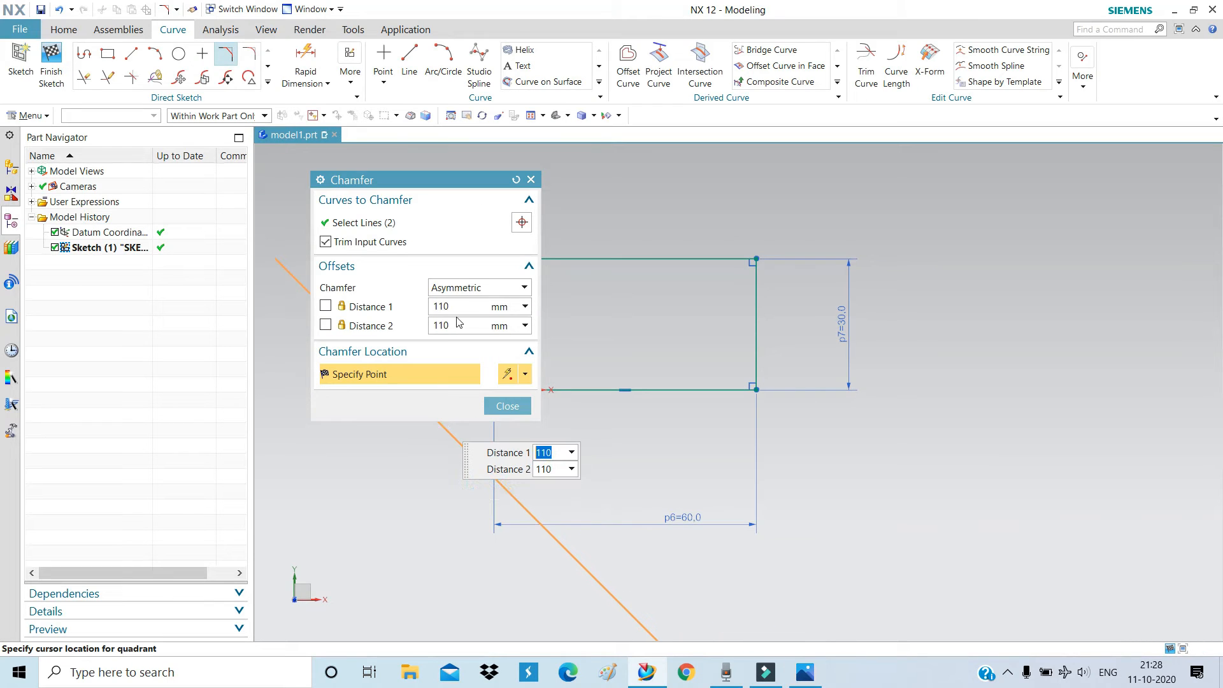
left_click(463, 288)
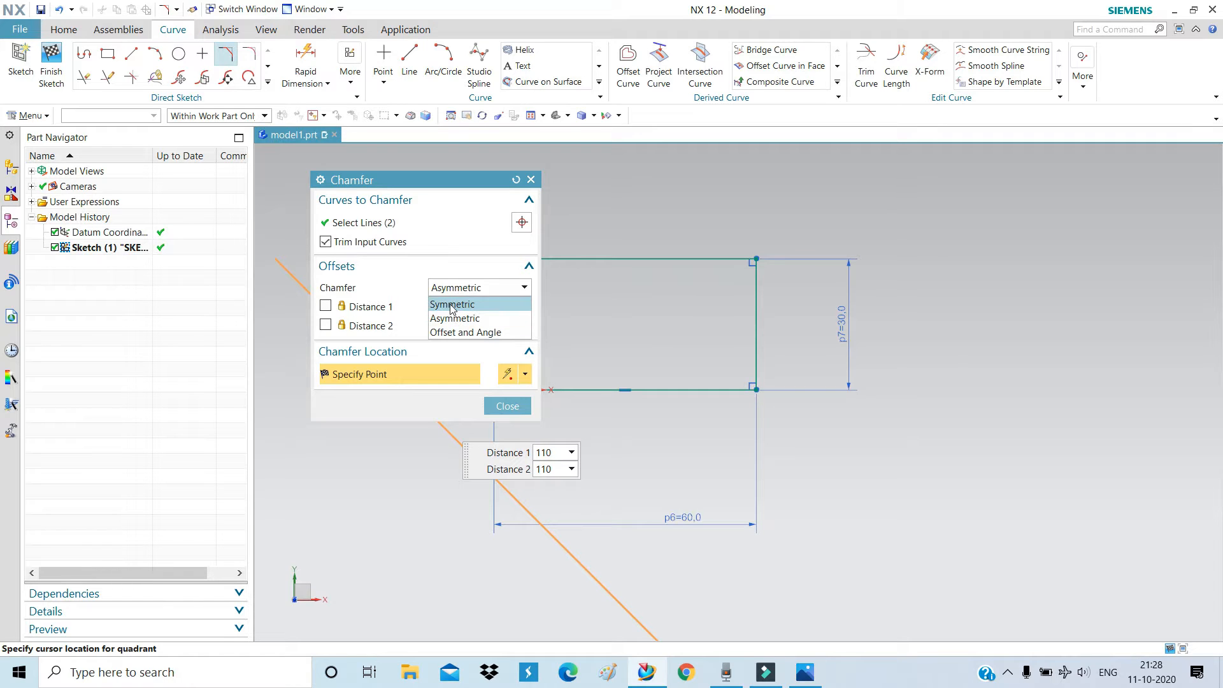
left_click(452, 305)
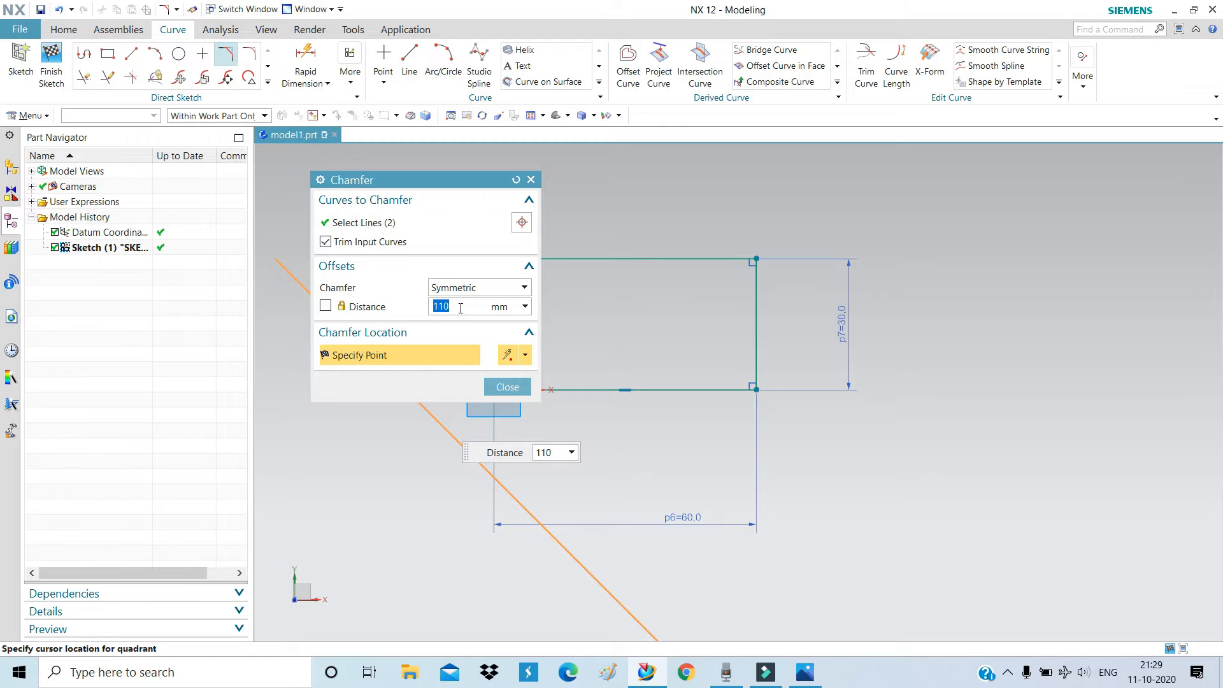
key("Return")
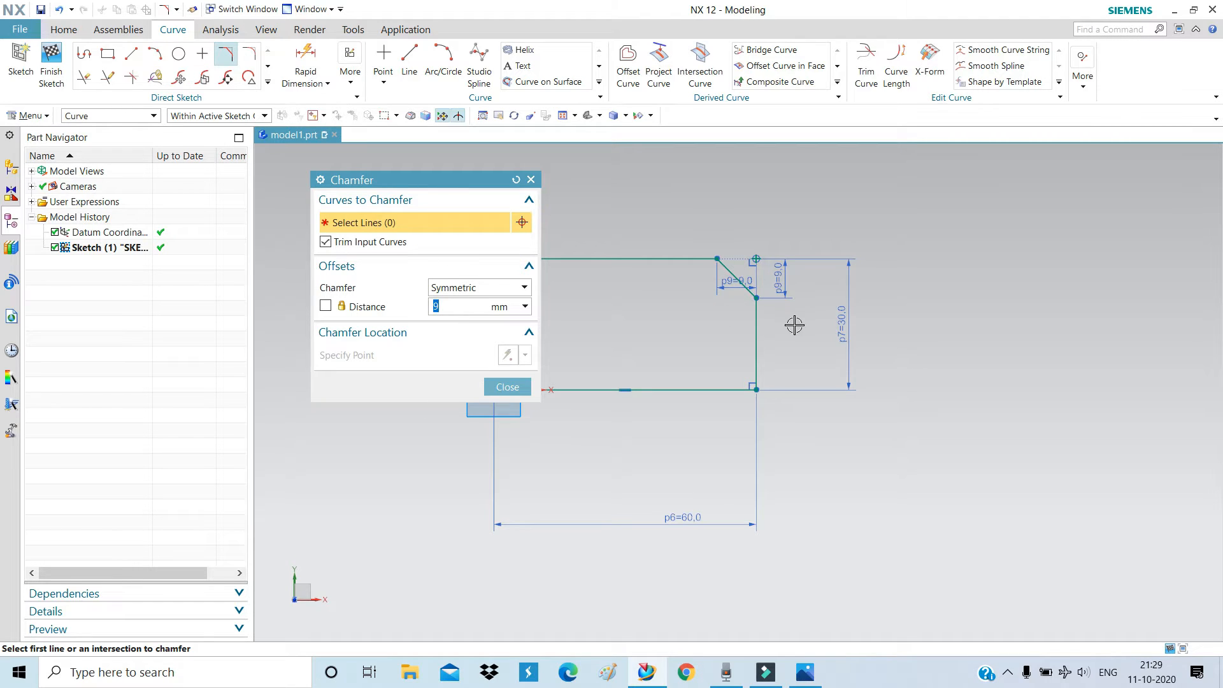
Add a matching symmetric 9 mm chamfer to the rectangle's lower right corner and finish chamfering
left_click(757, 360)
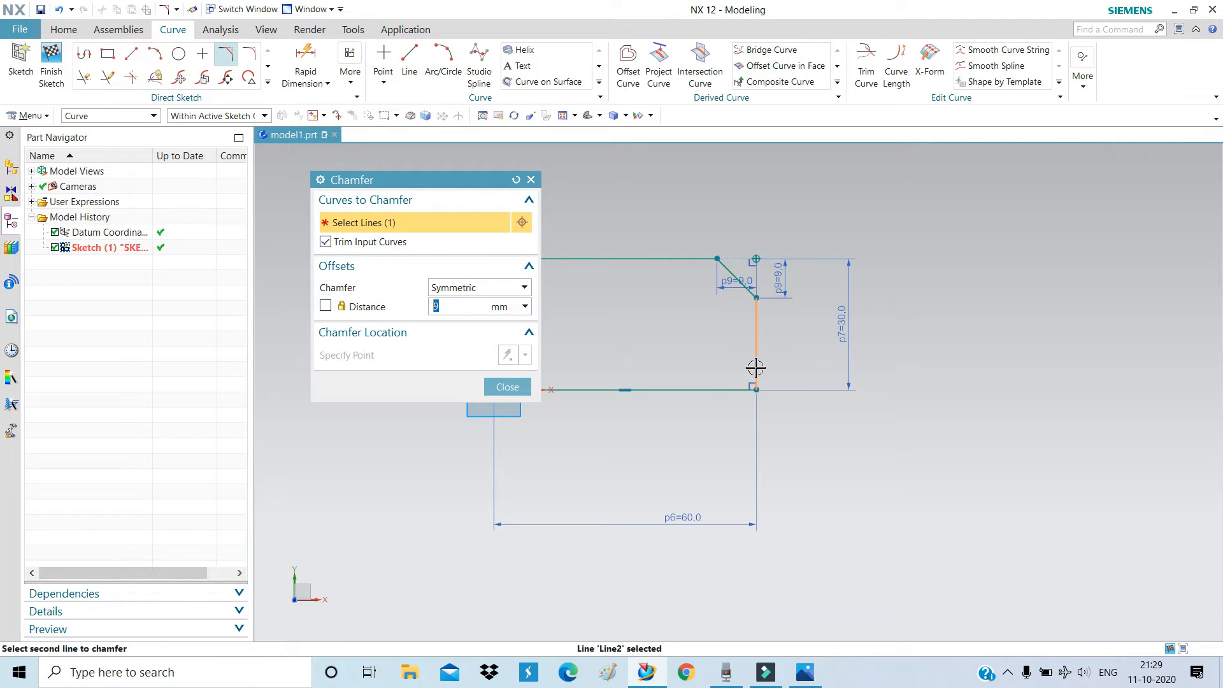
left_click(728, 390)
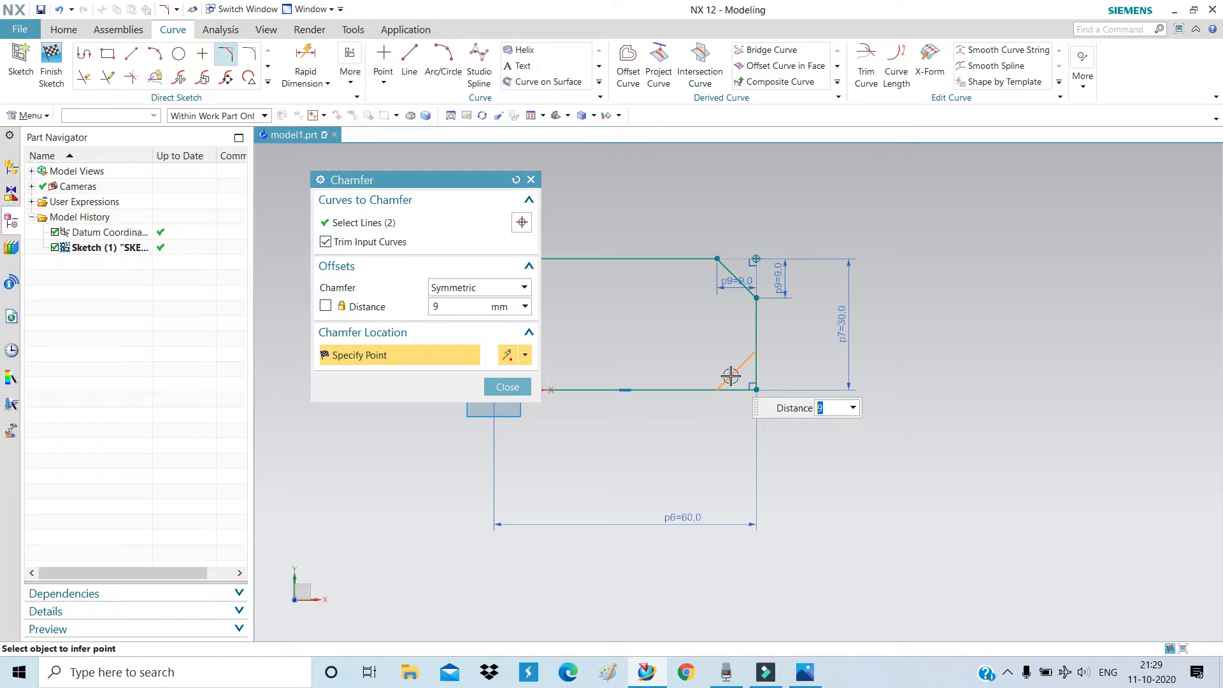
left_click(731, 376)
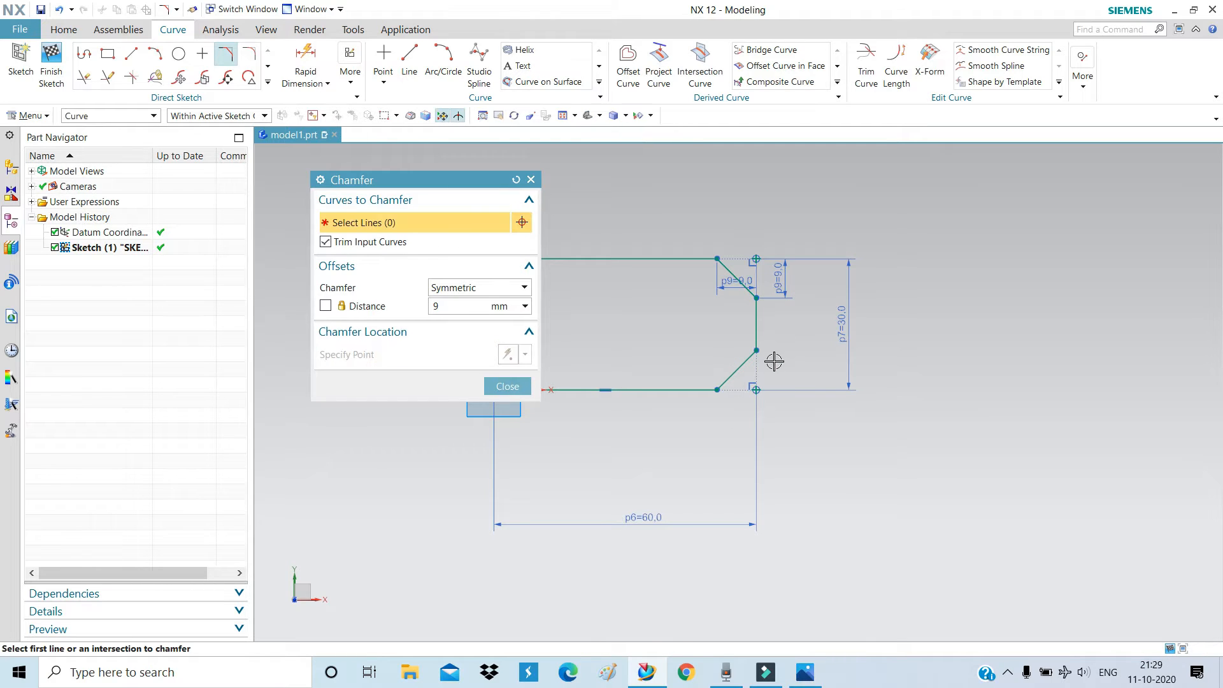
left_click(508, 390)
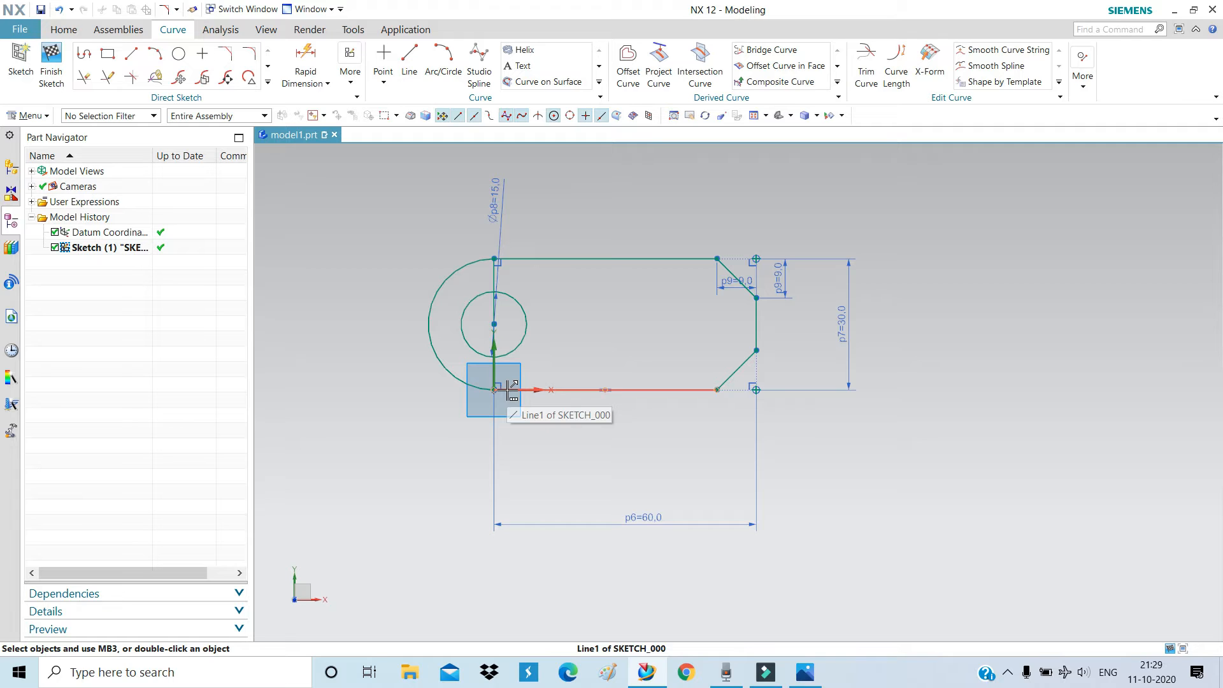
Convert the vertical line through the circle's centre, at the rectangle's left edge, to a reference line
scroll(495, 293, "up", 4)
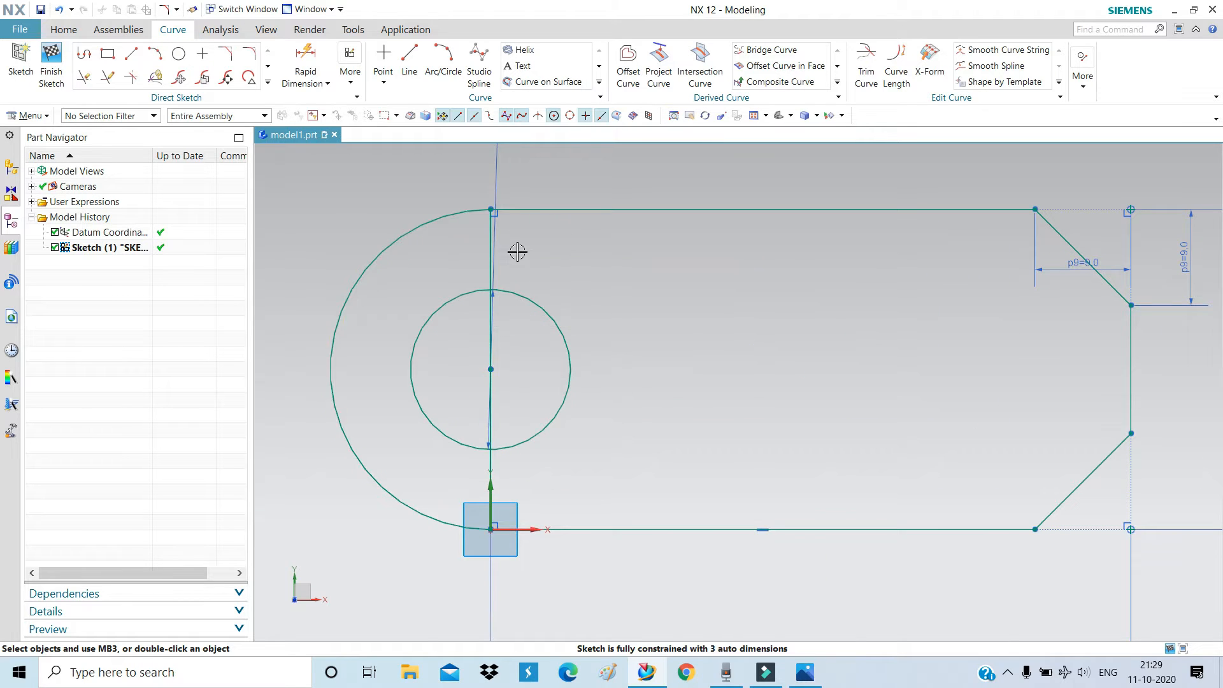
scroll(517, 251, "up", 2)
scroll(481, 251, "down", 9)
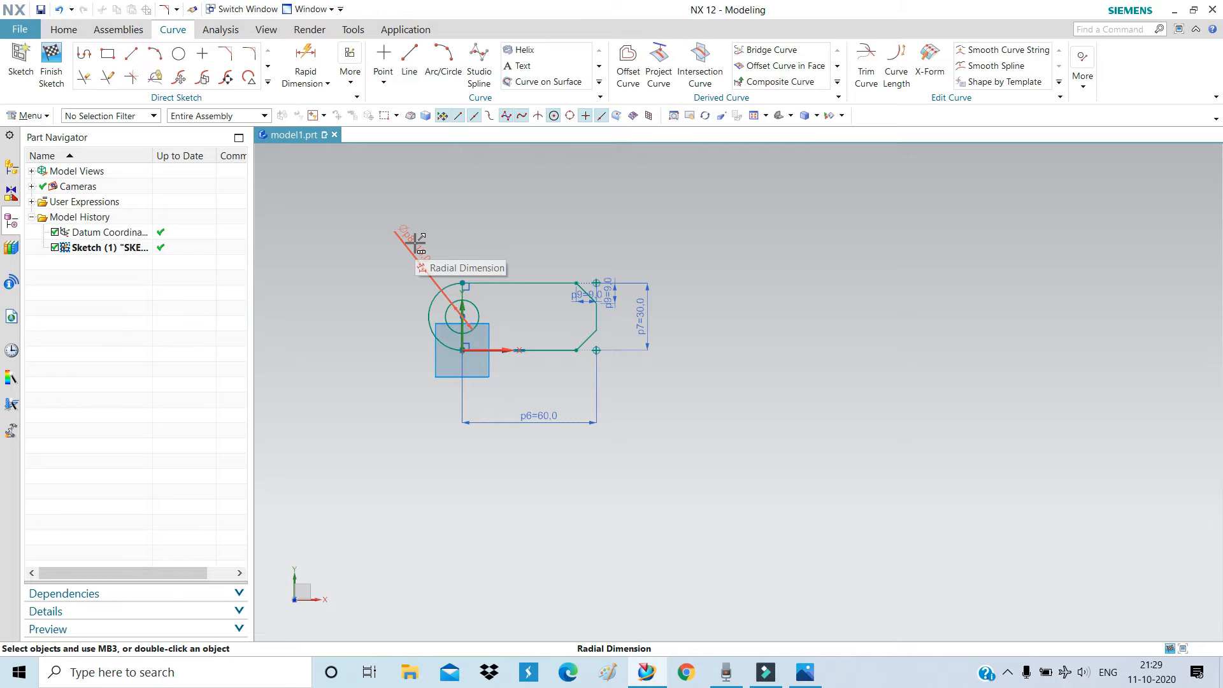
scroll(467, 289, "up", 6)
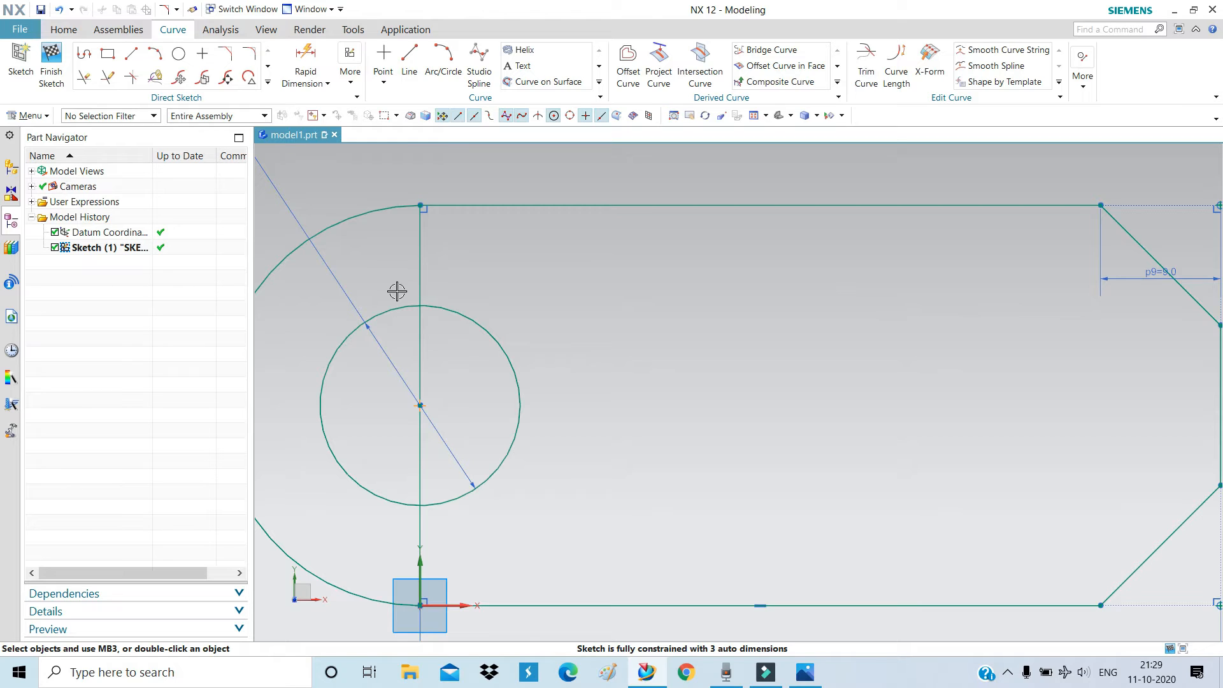
scroll(475, 279, "down", 1)
left_click(432, 250)
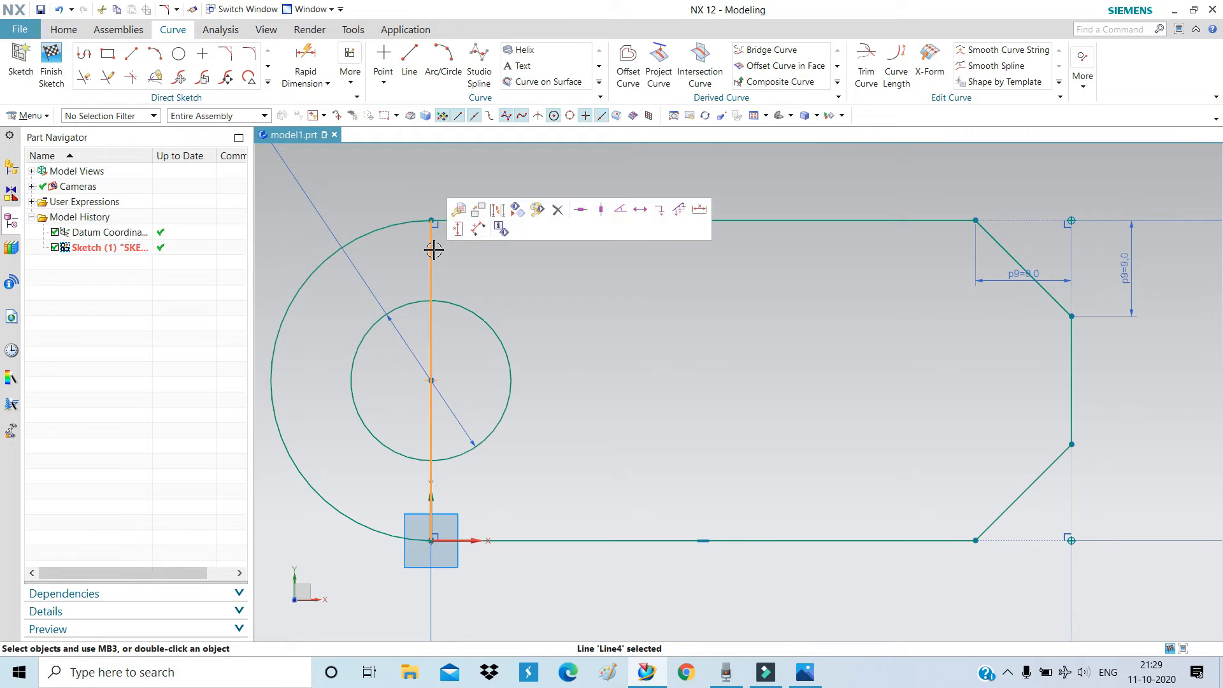
left_click(492, 213)
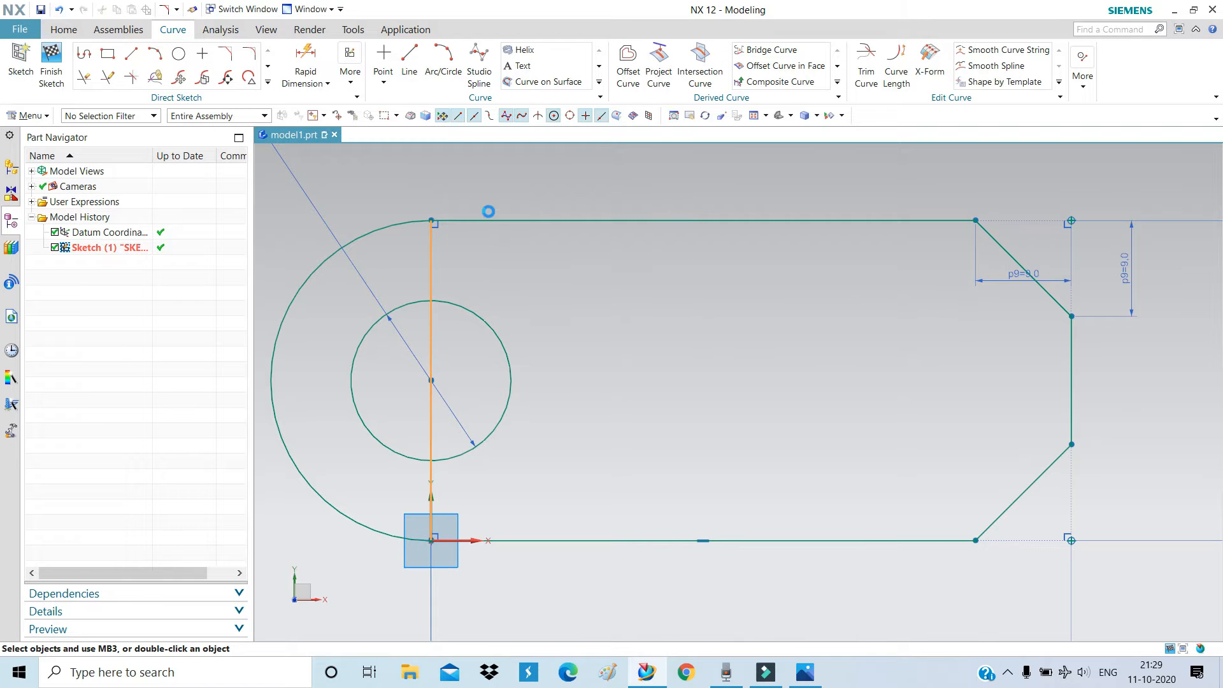
scroll(488, 211, "down", 2)
scroll(488, 211, "down", 1)
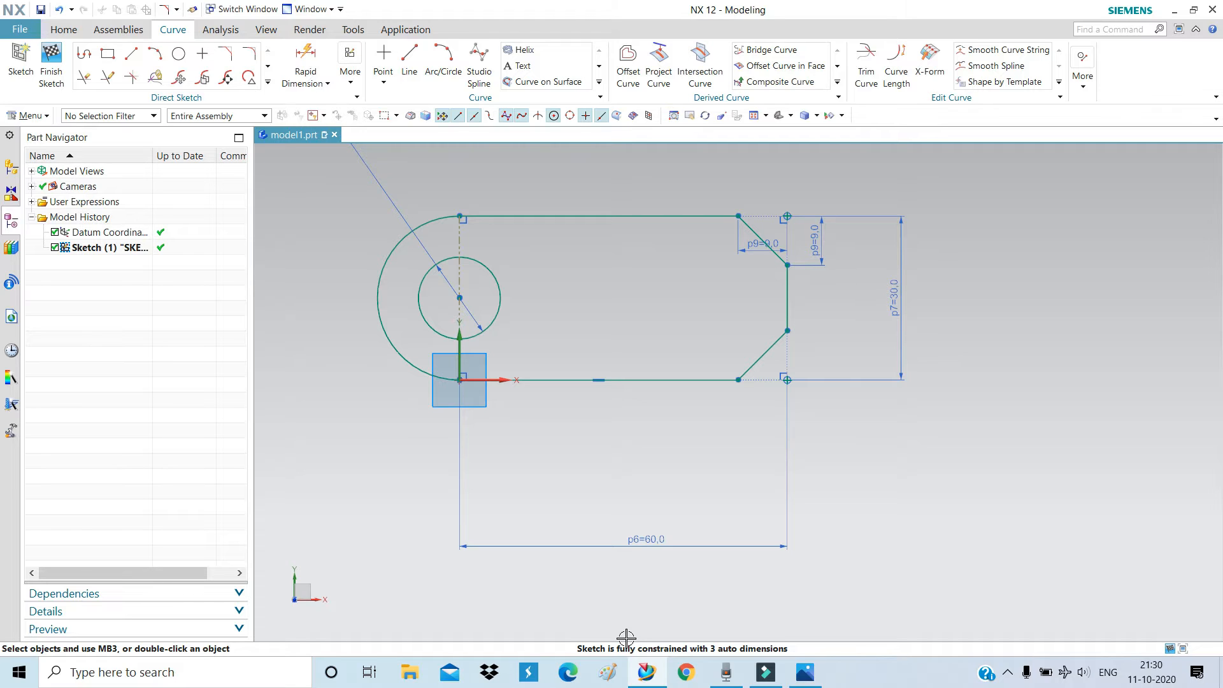
Apply a horizontal constraint to the upper edge of the plate outline
scroll(640, 546, "down", 4)
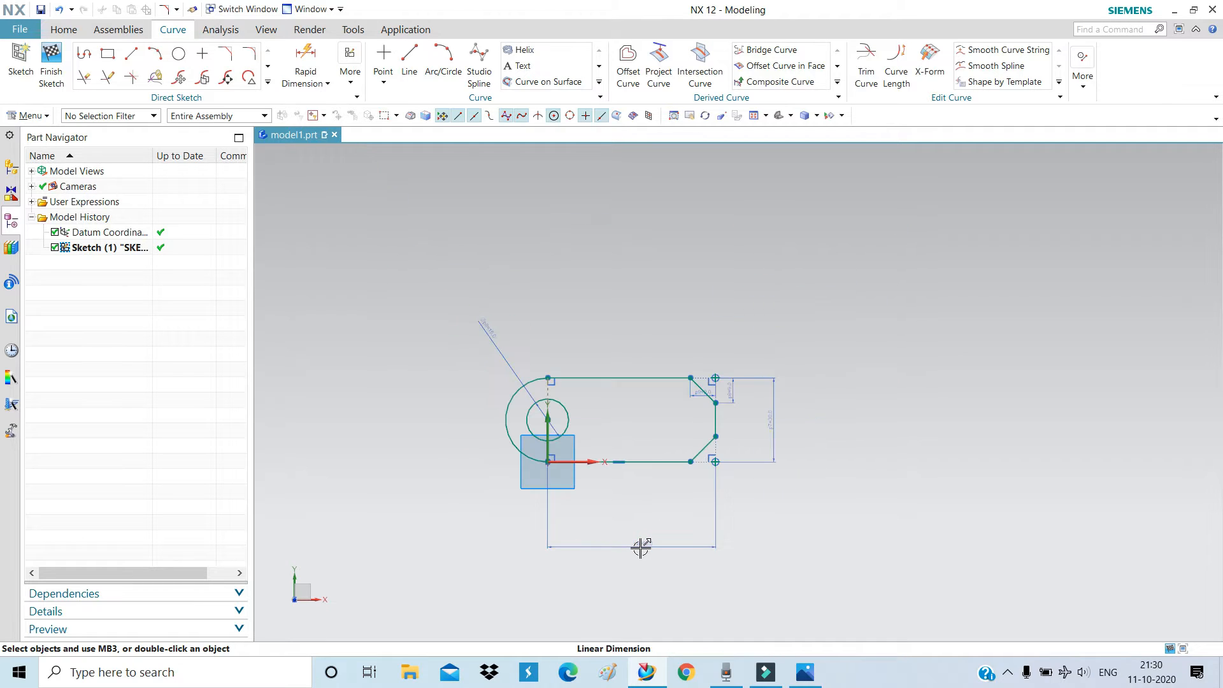
scroll(604, 490, "up", 4)
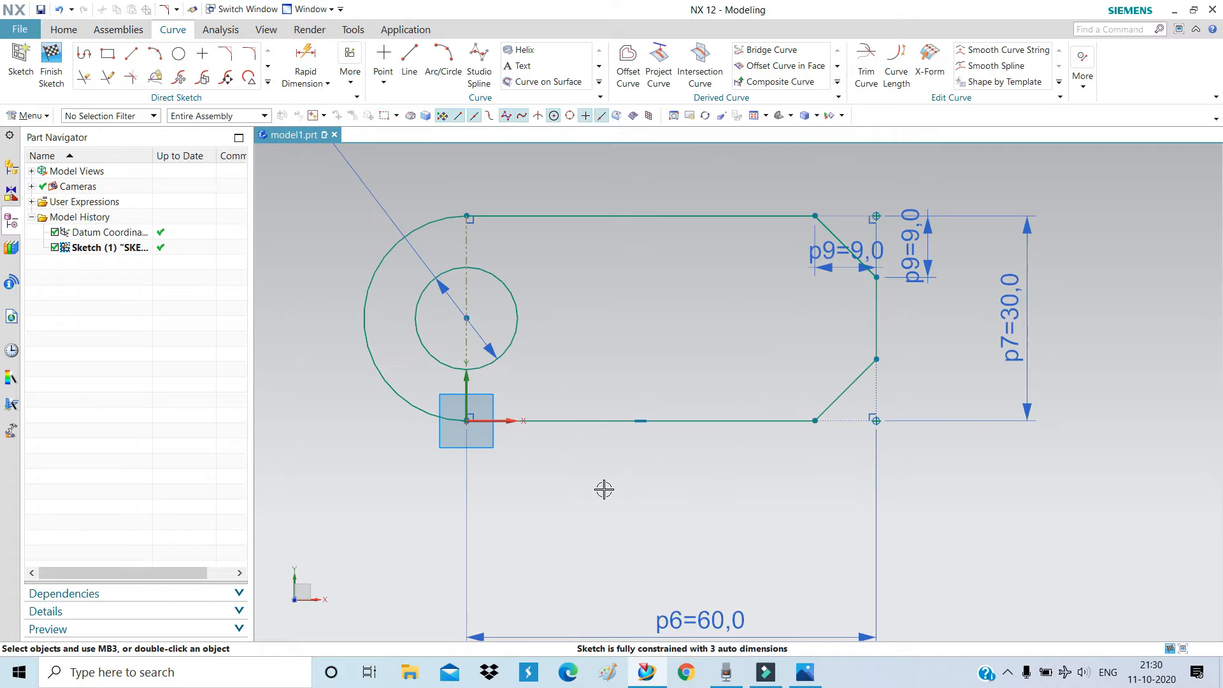
scroll(603, 489, "down", 2)
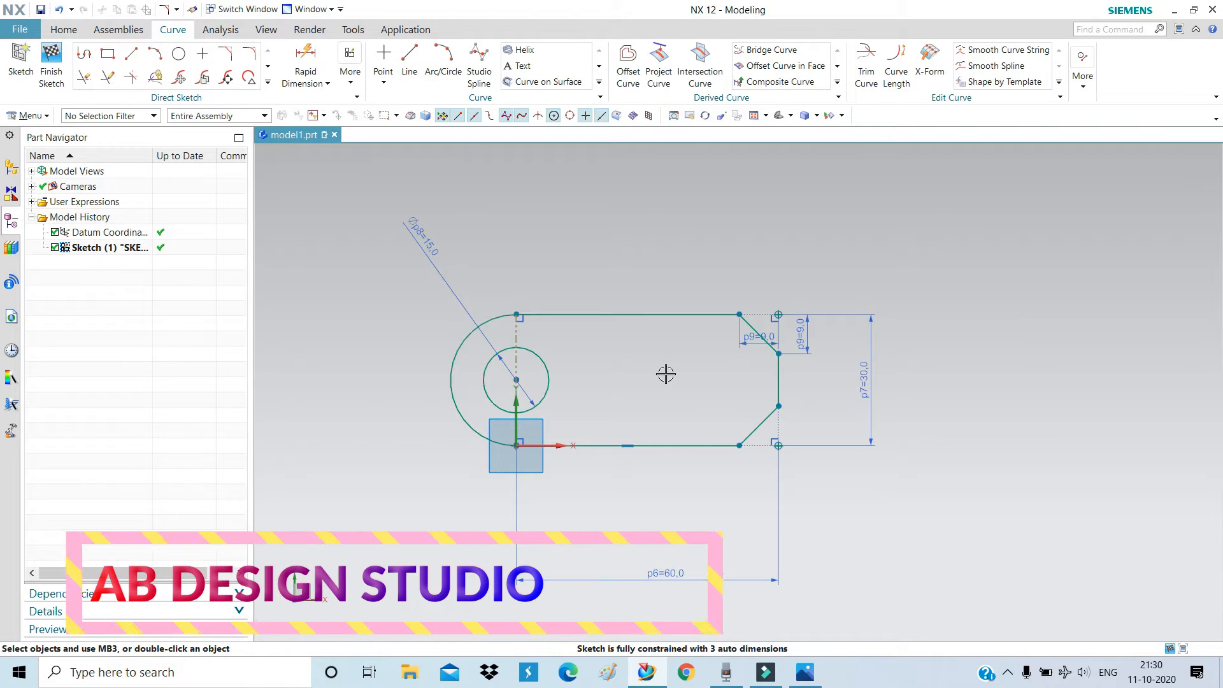
left_click(651, 311)
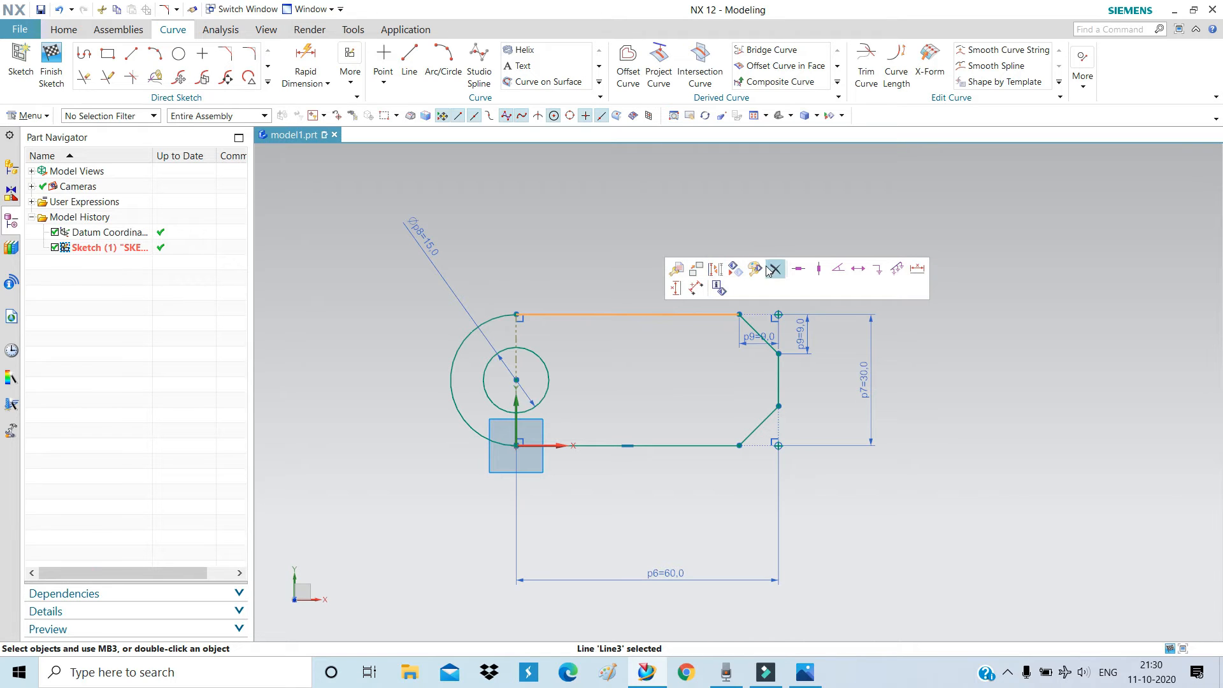
left_click(800, 271)
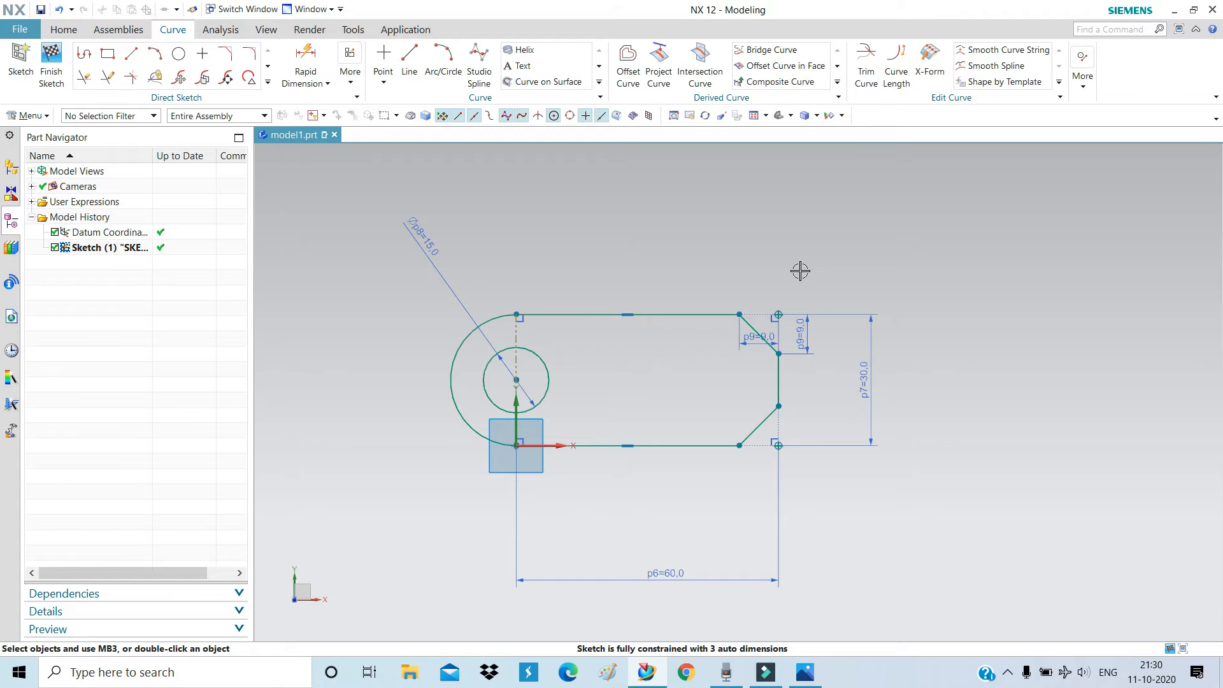
Apply a vertical constraint to the short right edge between the two chamfers
scroll(800, 415, "up", 5)
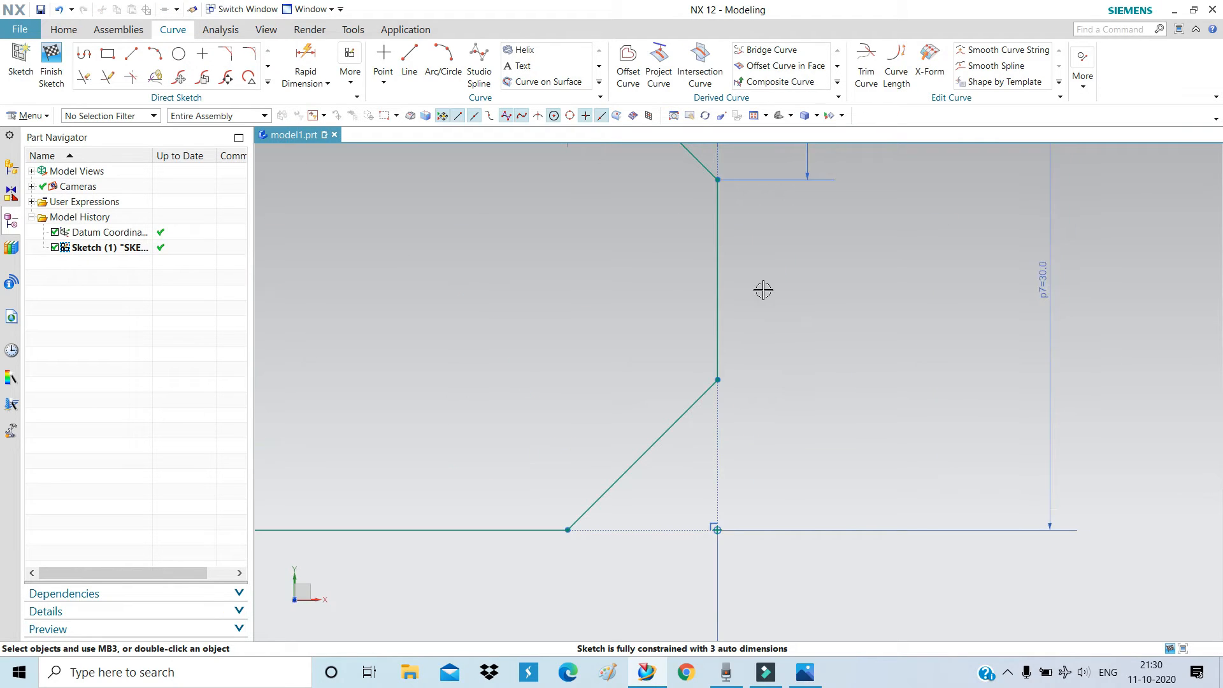
left_click(719, 215)
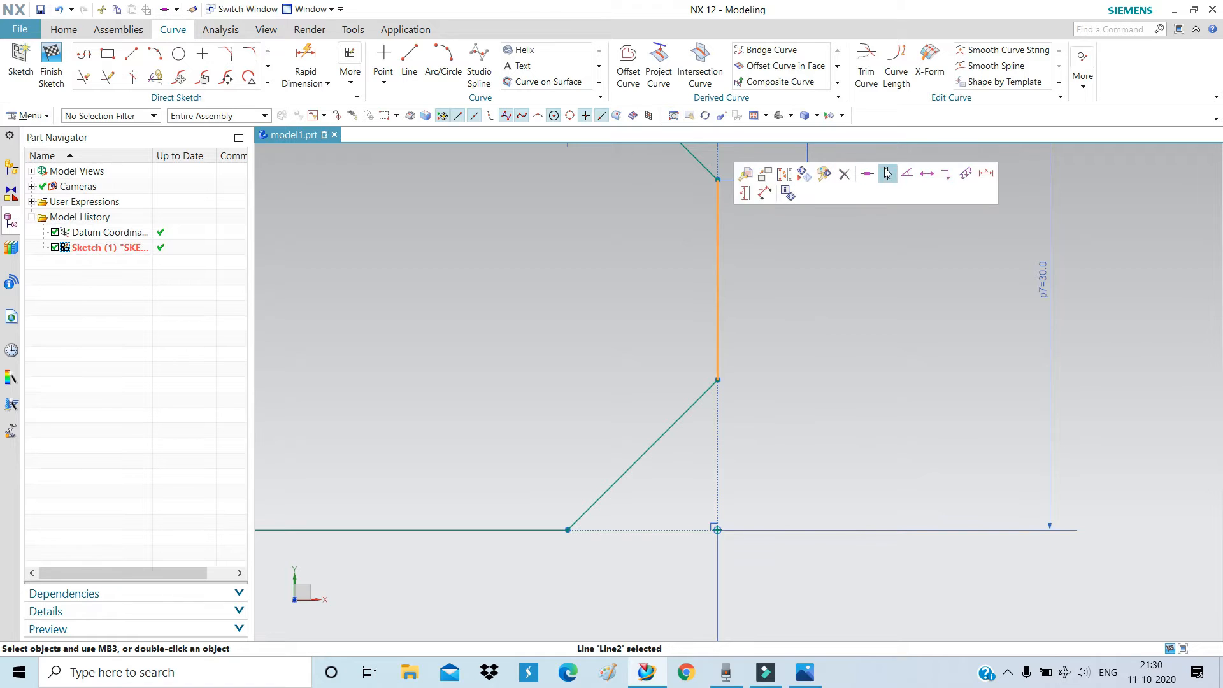
left_click(887, 172)
scroll(863, 445, "down", 5)
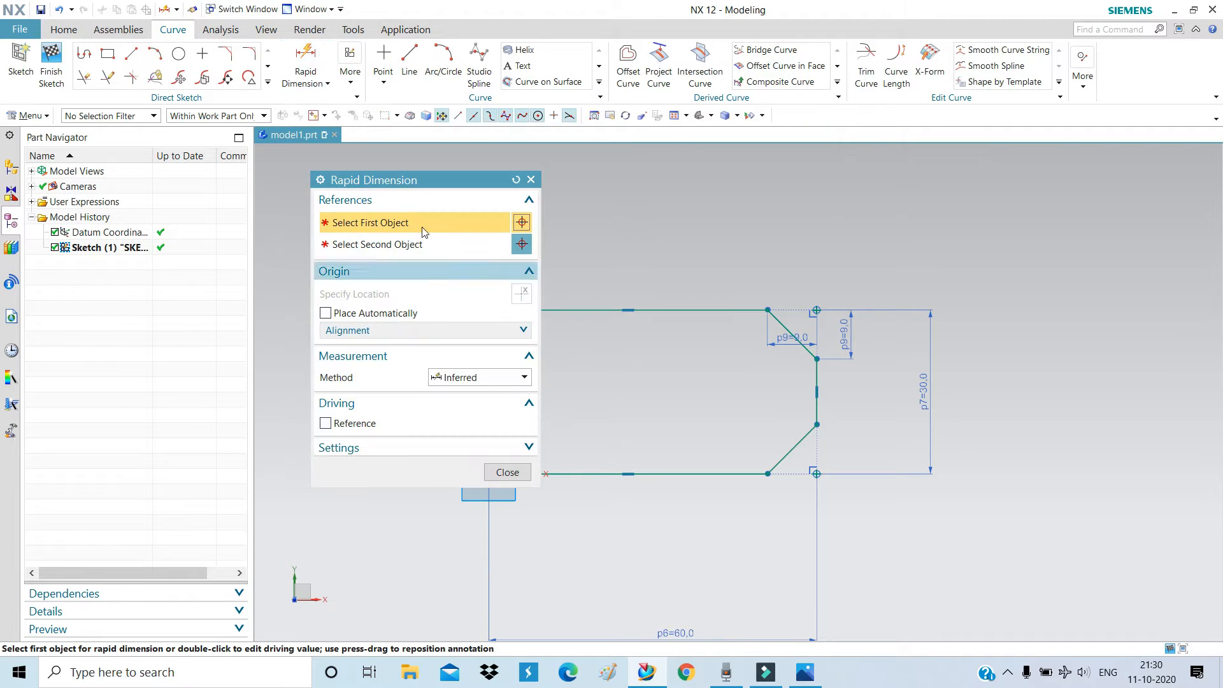
Add a radial dimension to the plate's rounded end, placed above the arc, and finish dimensioning
left_click_drag(405, 184, 258, 164)
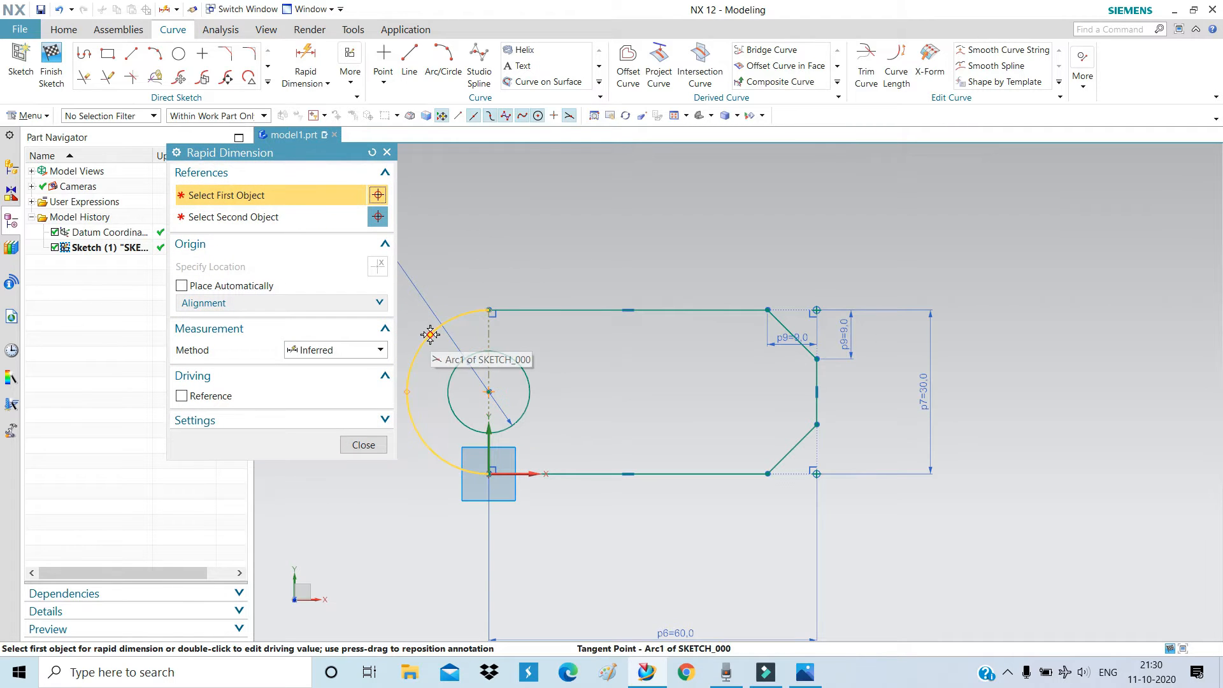
left_click(308, 344)
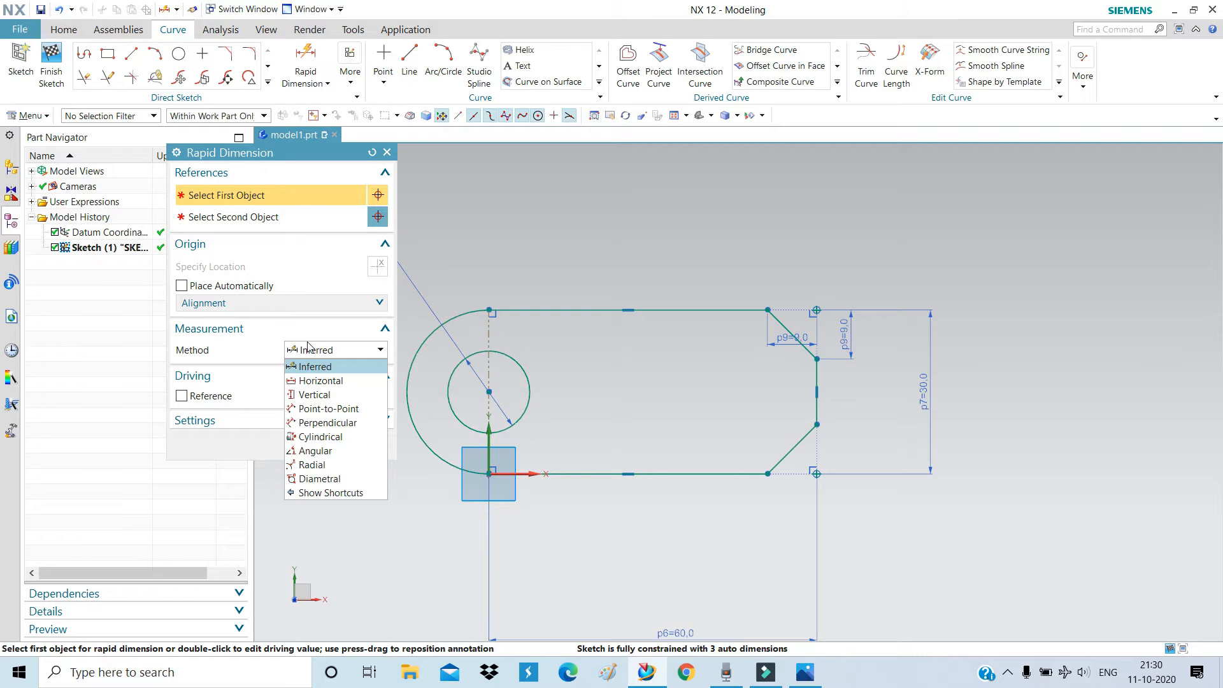
left_click(317, 466)
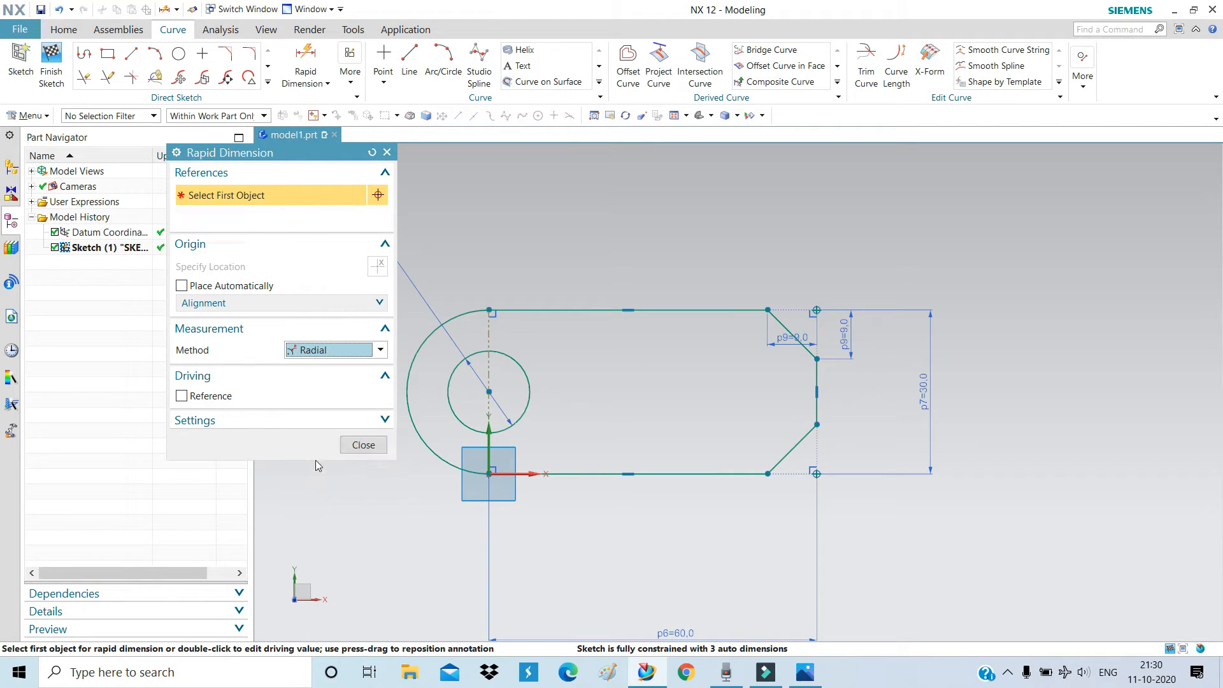
left_click(461, 307)
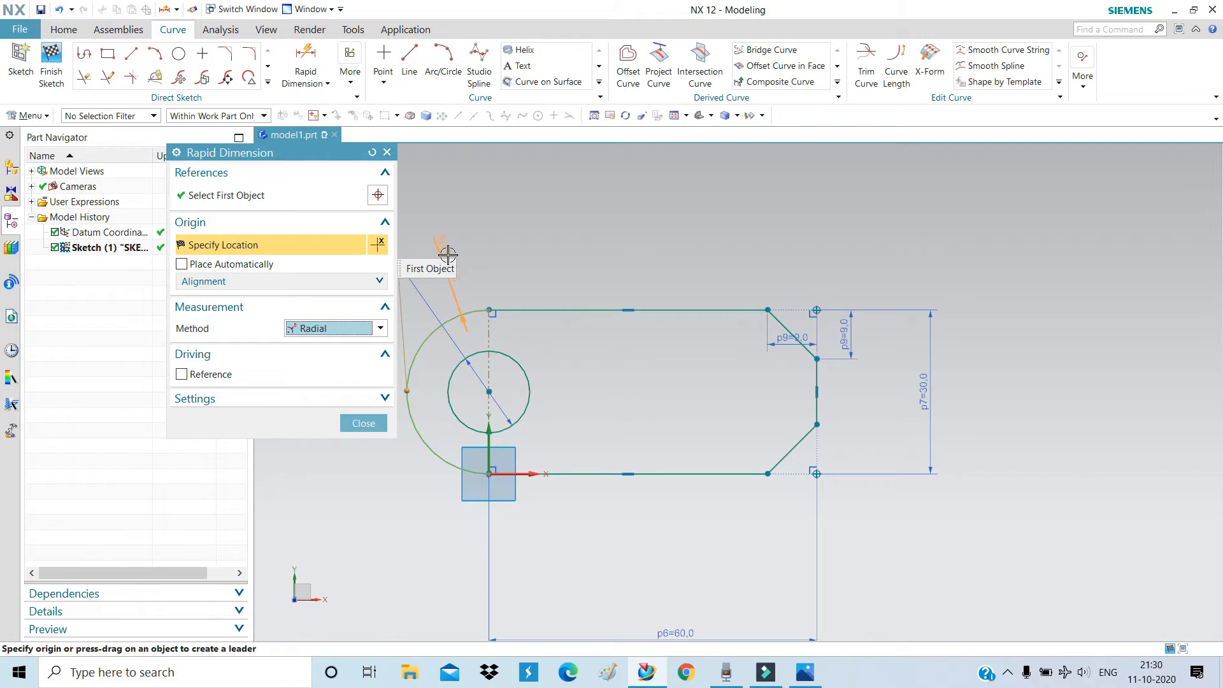
left_click(455, 240)
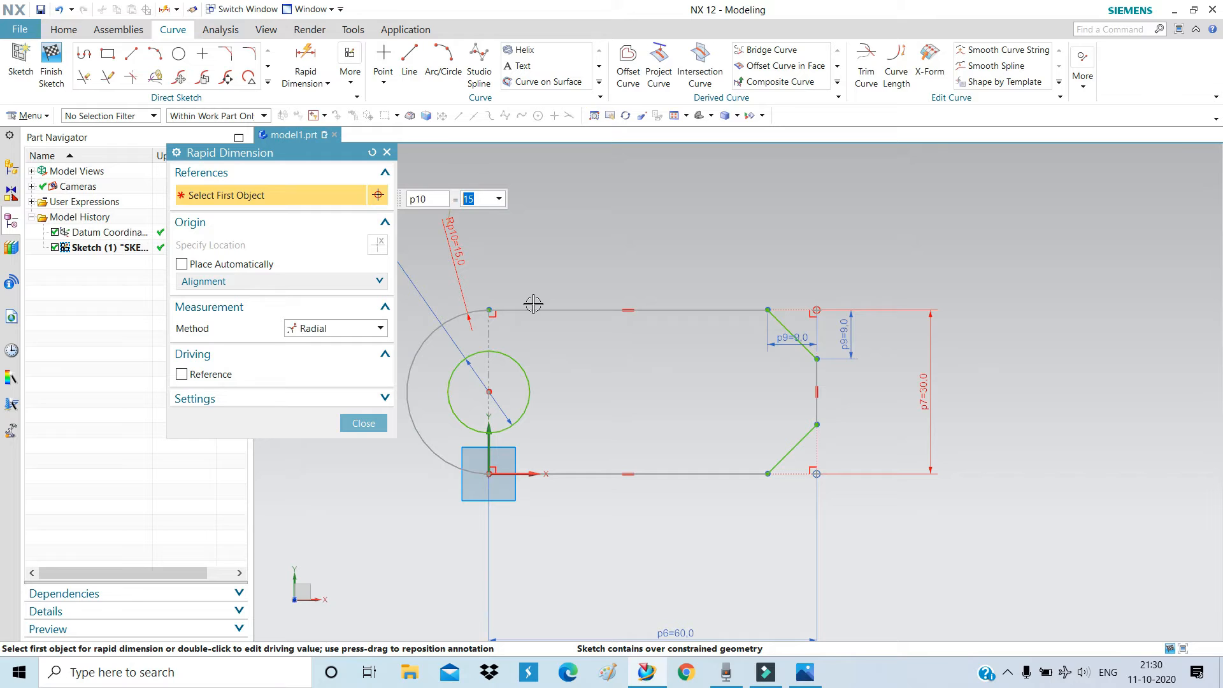
left_click(363, 424)
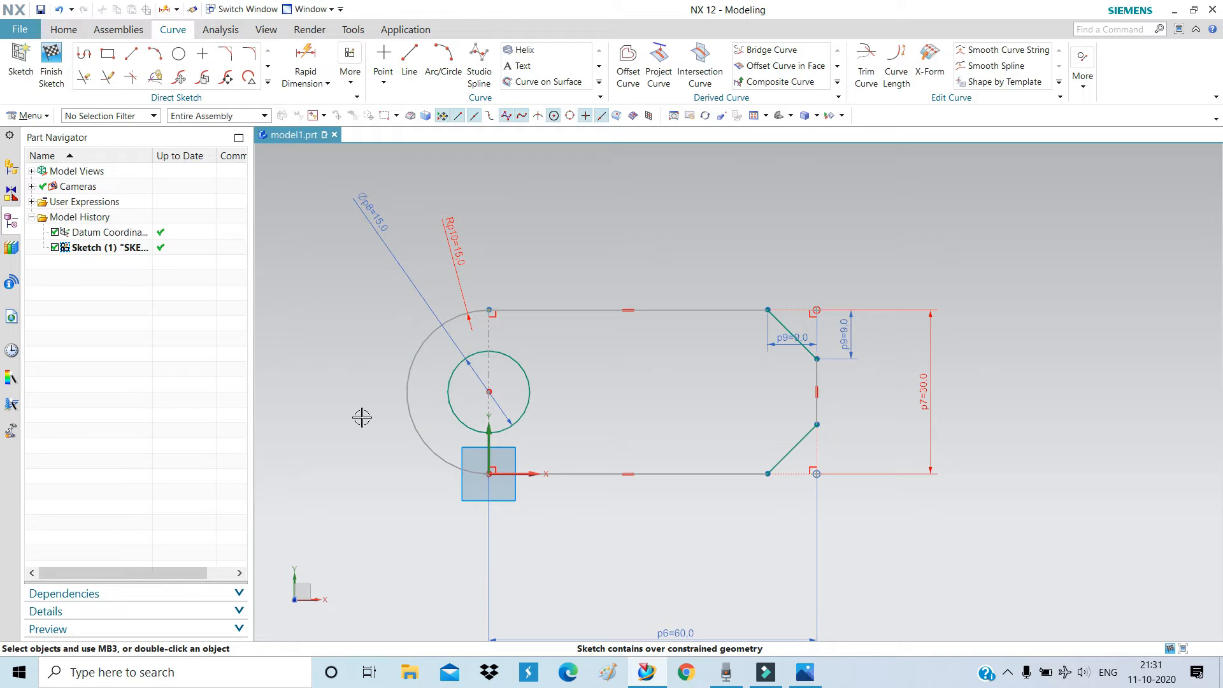
Try converting the hole's diameter dimension to a reference dimension and repositioning it, and undo both changes
left_click(379, 230)
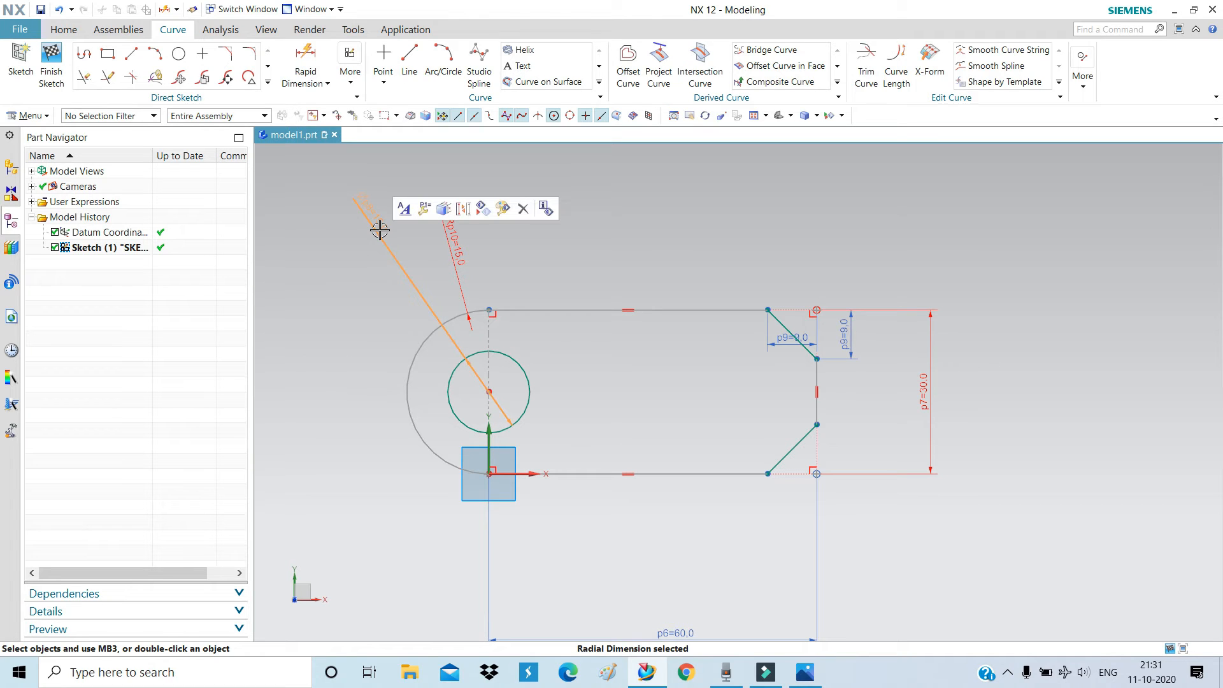
left_click(462, 212)
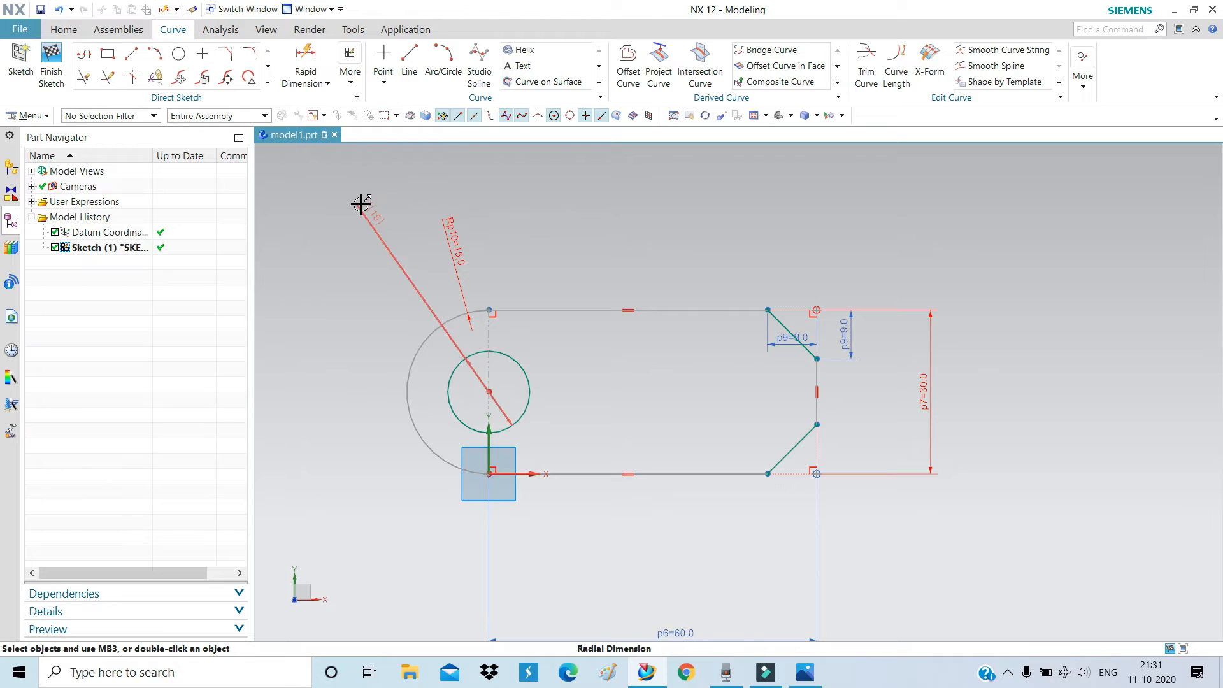
left_click_drag(360, 199, 309, 276)
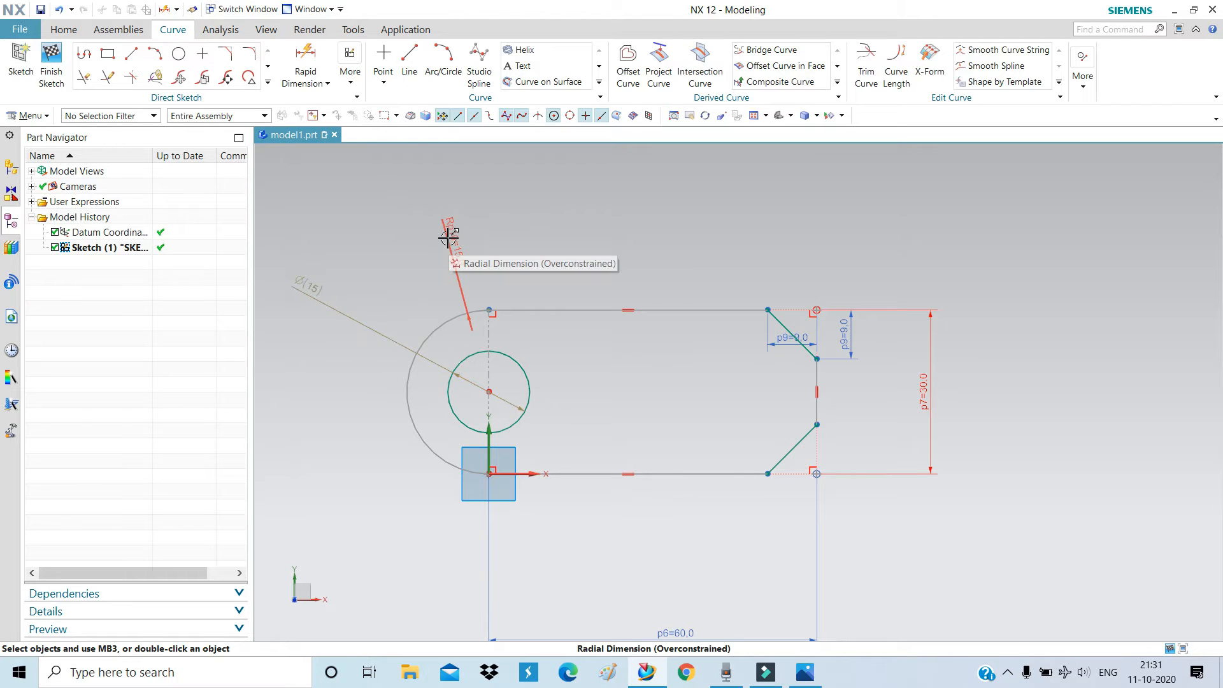
key("ctrl+z")
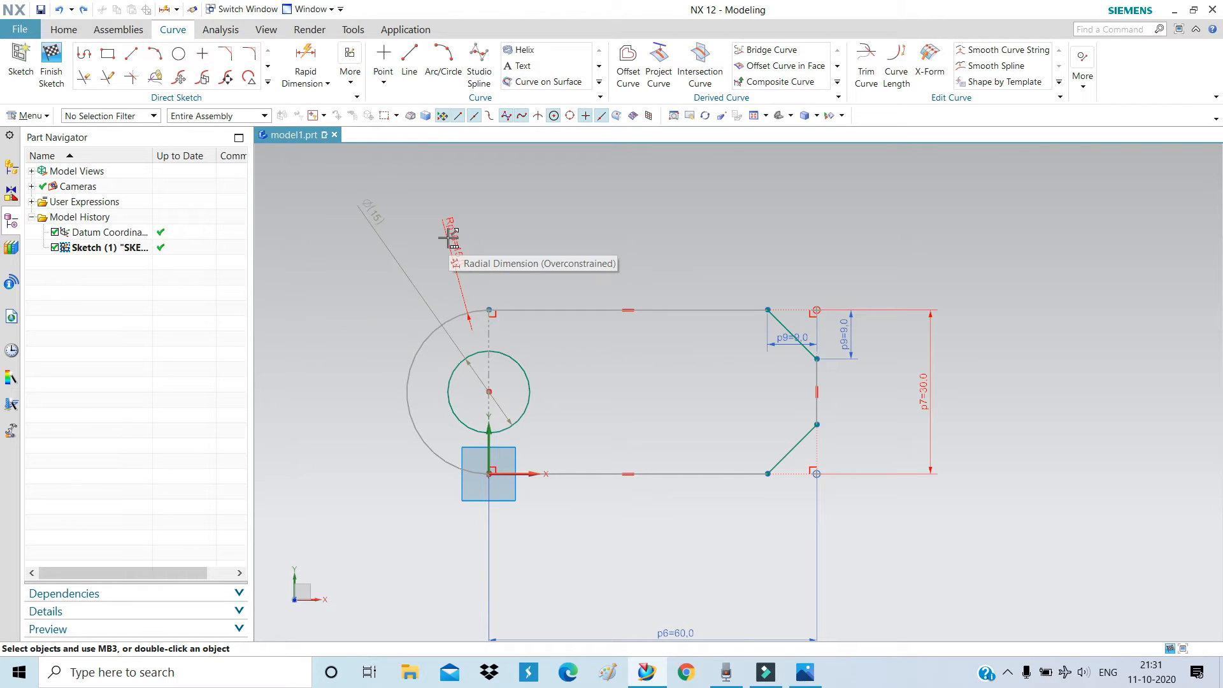
key("ctrl+z")
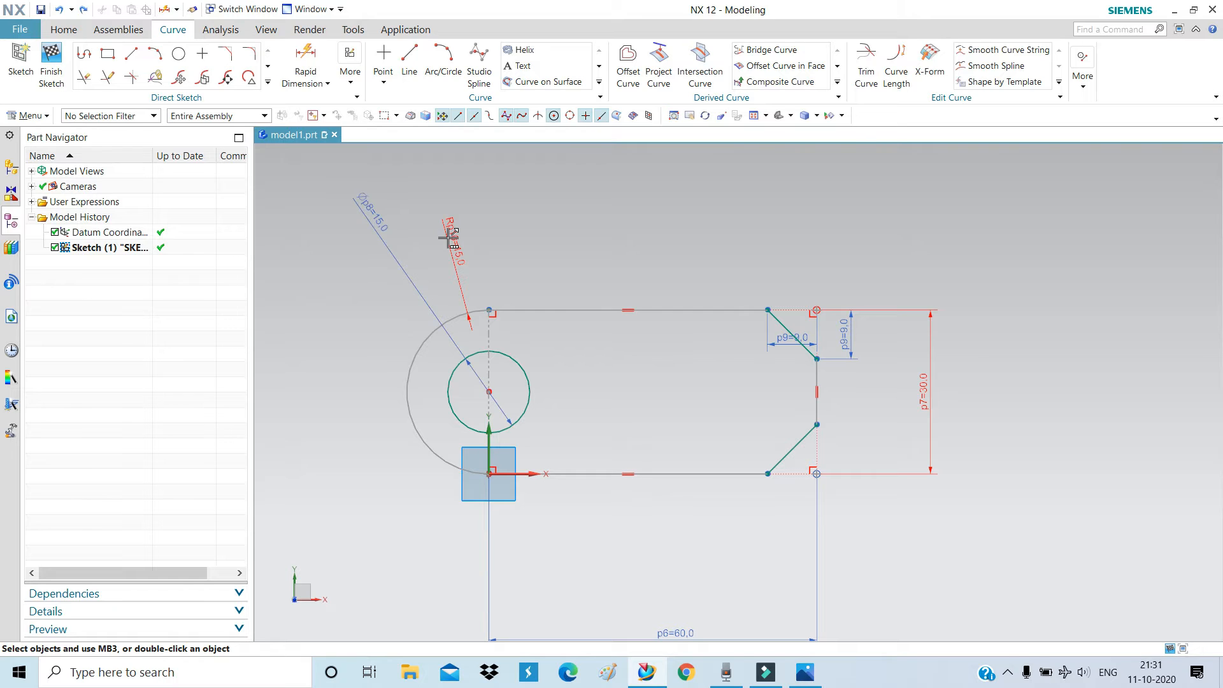
Convert the rounded end's radius dimension to a reference dimension and reposition it to the left of the arc
left_click(448, 237)
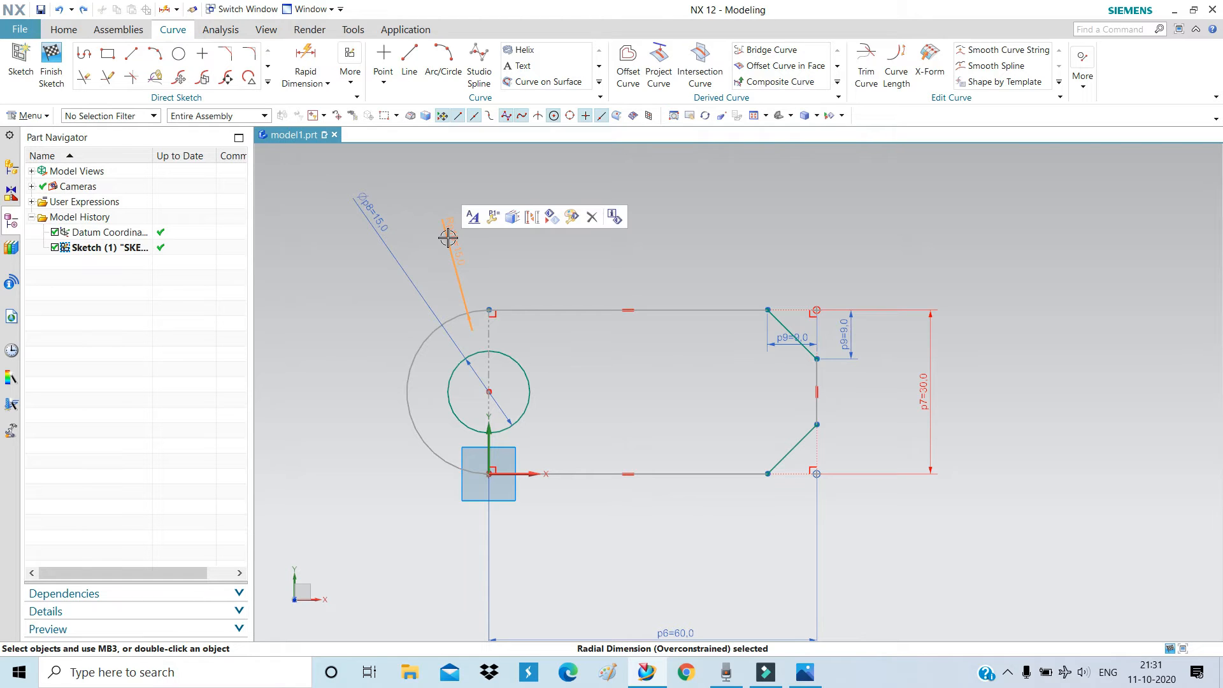
left_click(523, 217)
mouse_move(447, 239)
left_mouse_down()
mouse_move(331, 385)
mouse_move(336, 367)
left_mouse_up()
scroll(545, 350, "up", 1)
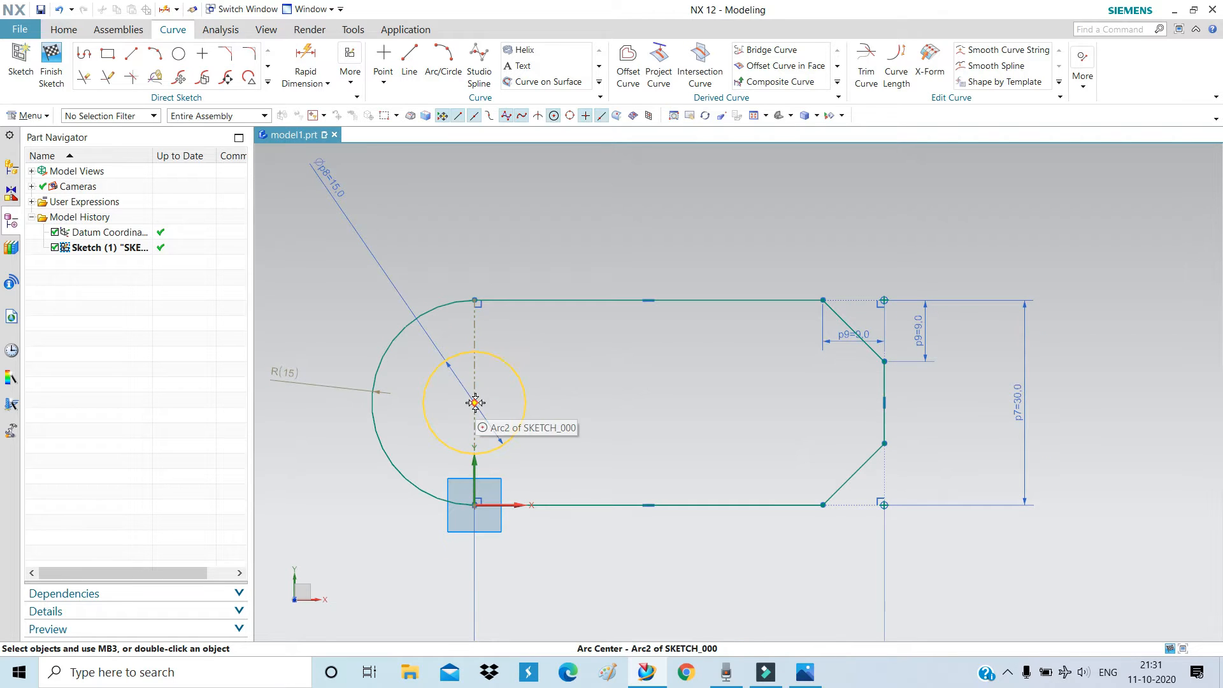
Pull the rounded end's loose upper endpoint off the outline and constrain it coincident with the upper edge's left endpoint
mouse_move(495, 369)
left_mouse_down()
mouse_move(486, 423)
mouse_move(544, 327)
mouse_move(403, 357)
left_mouse_up()
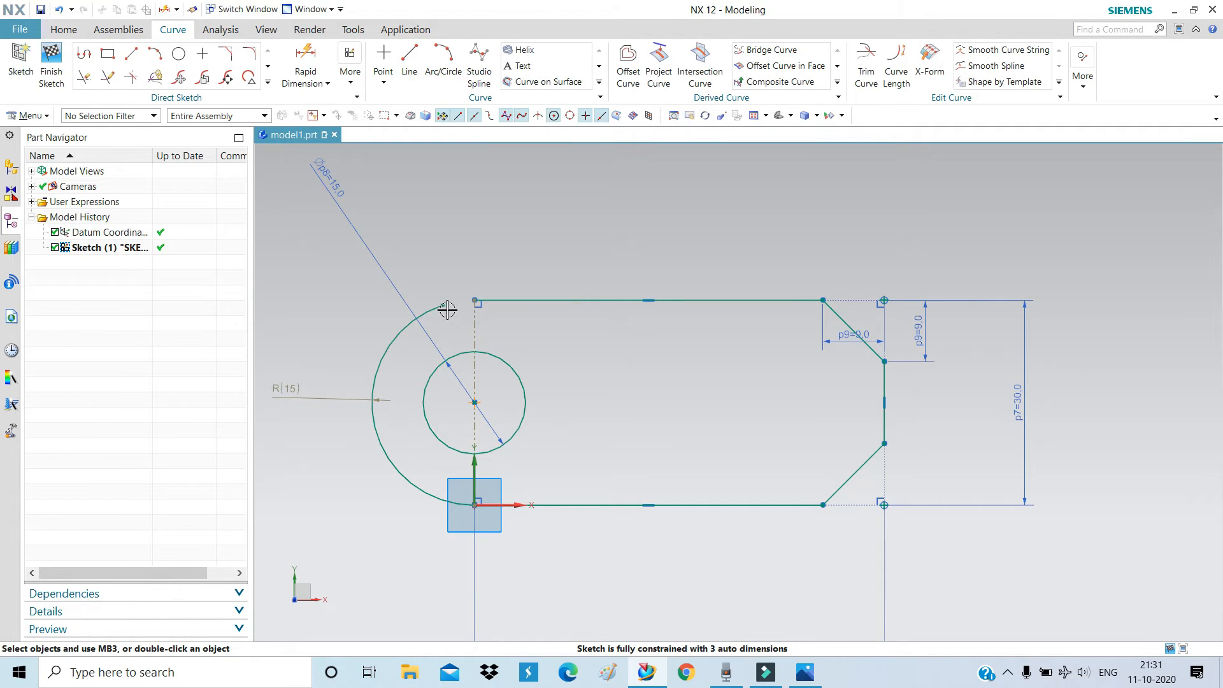
mouse_move(441, 306)
left_mouse_down()
mouse_move(430, 303)
mouse_move(469, 305)
mouse_move(382, 317)
left_mouse_up()
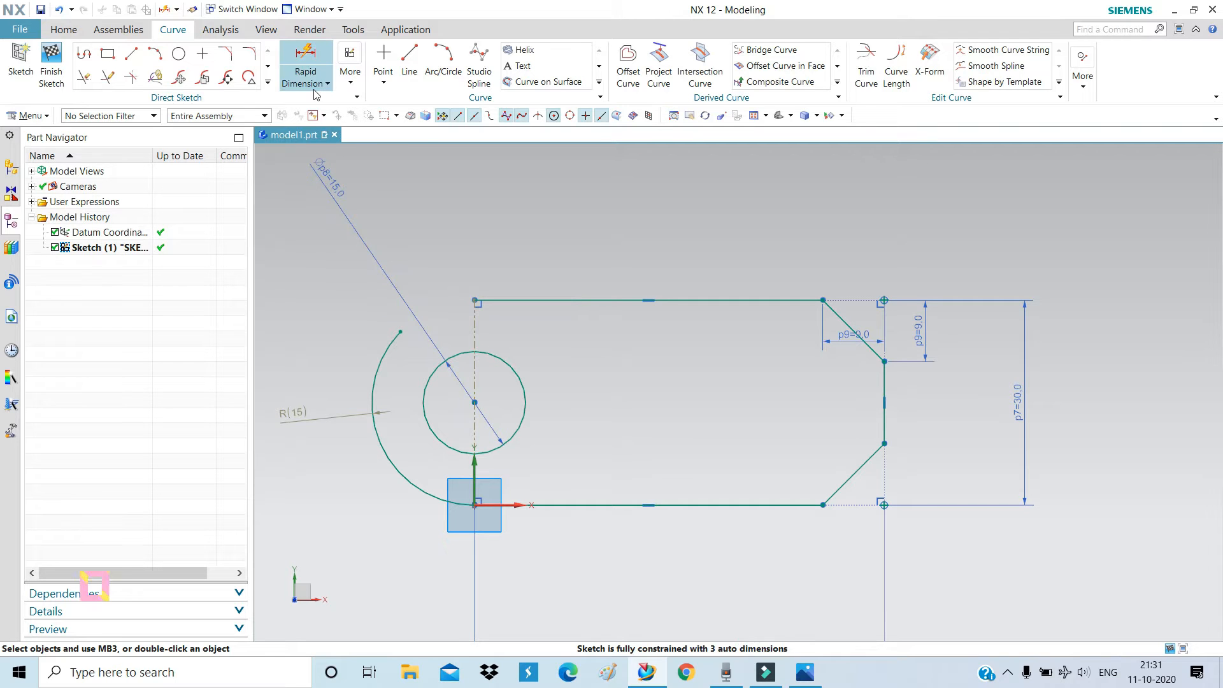
left_click(342, 81)
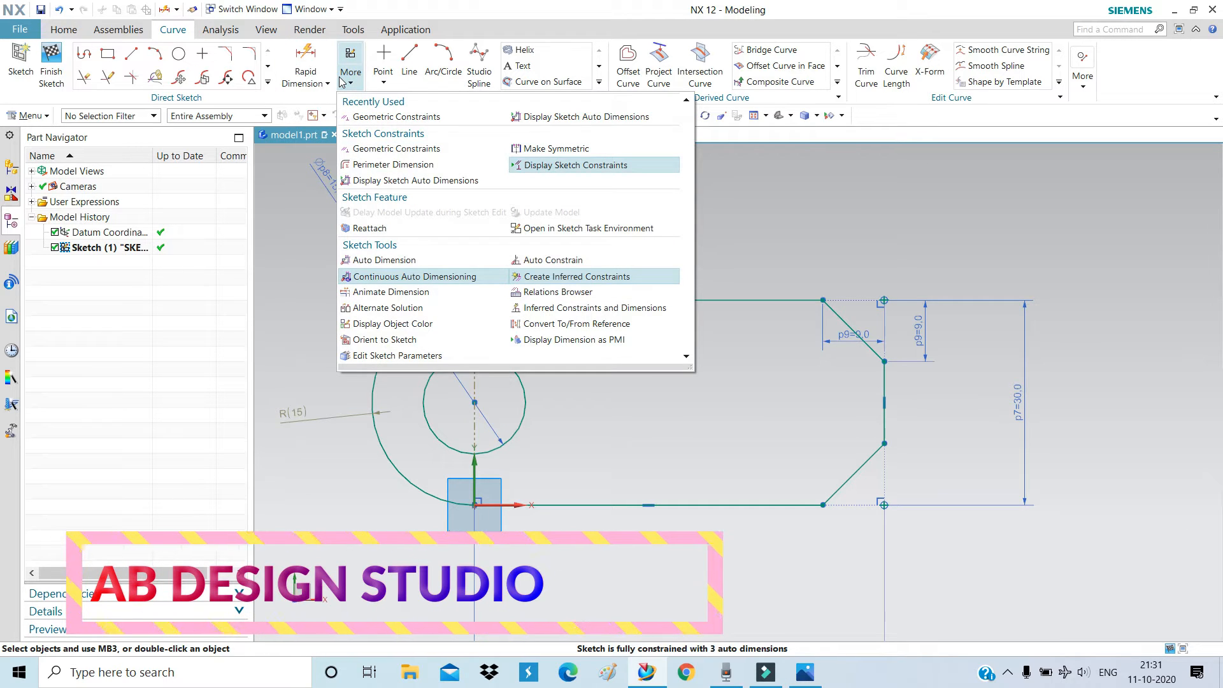
left_click(372, 117)
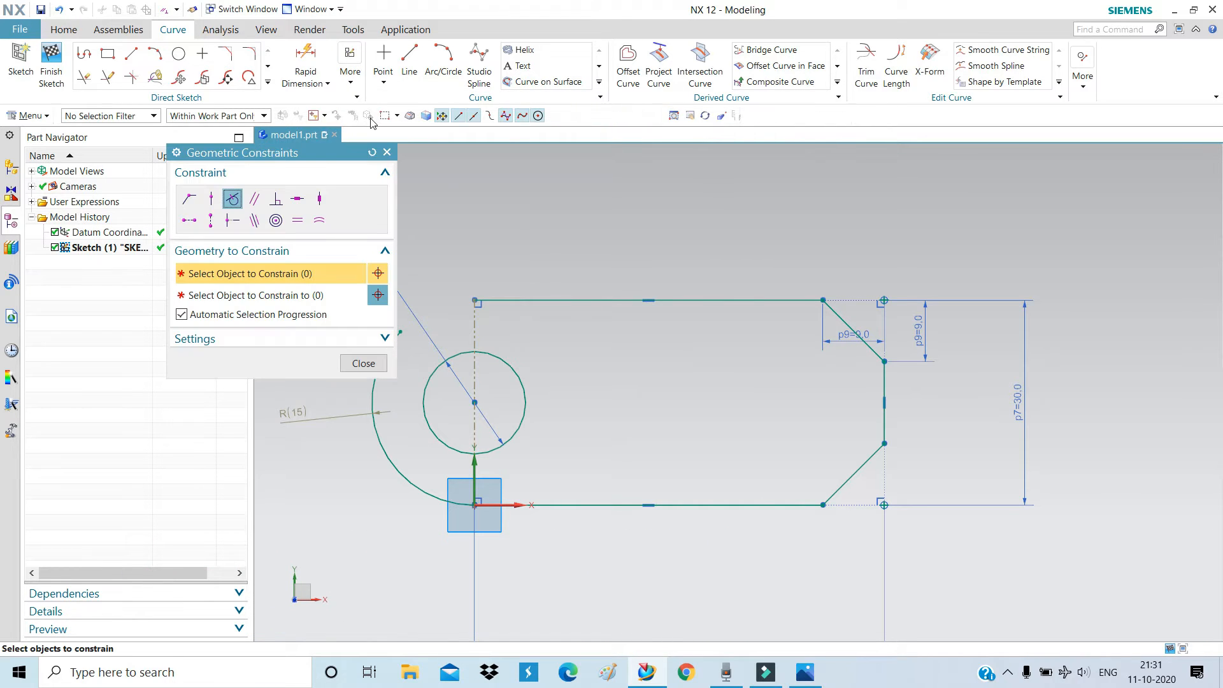
left_click_drag(323, 153, 253, 136)
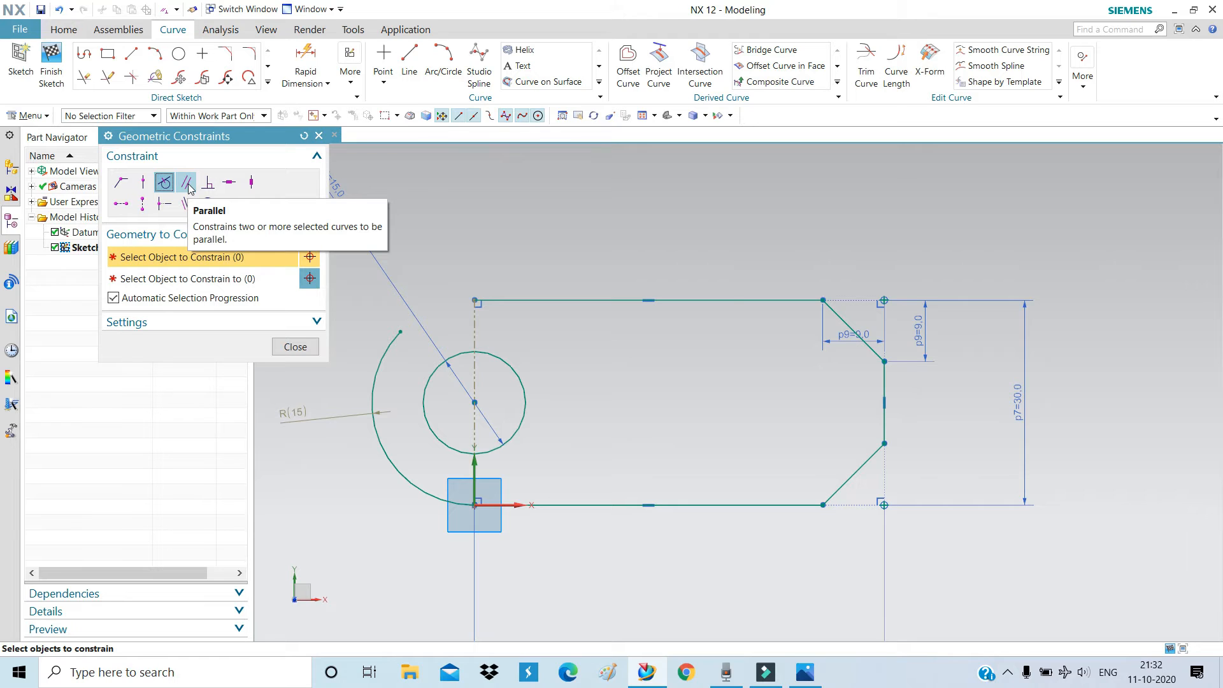
left_click(121, 183)
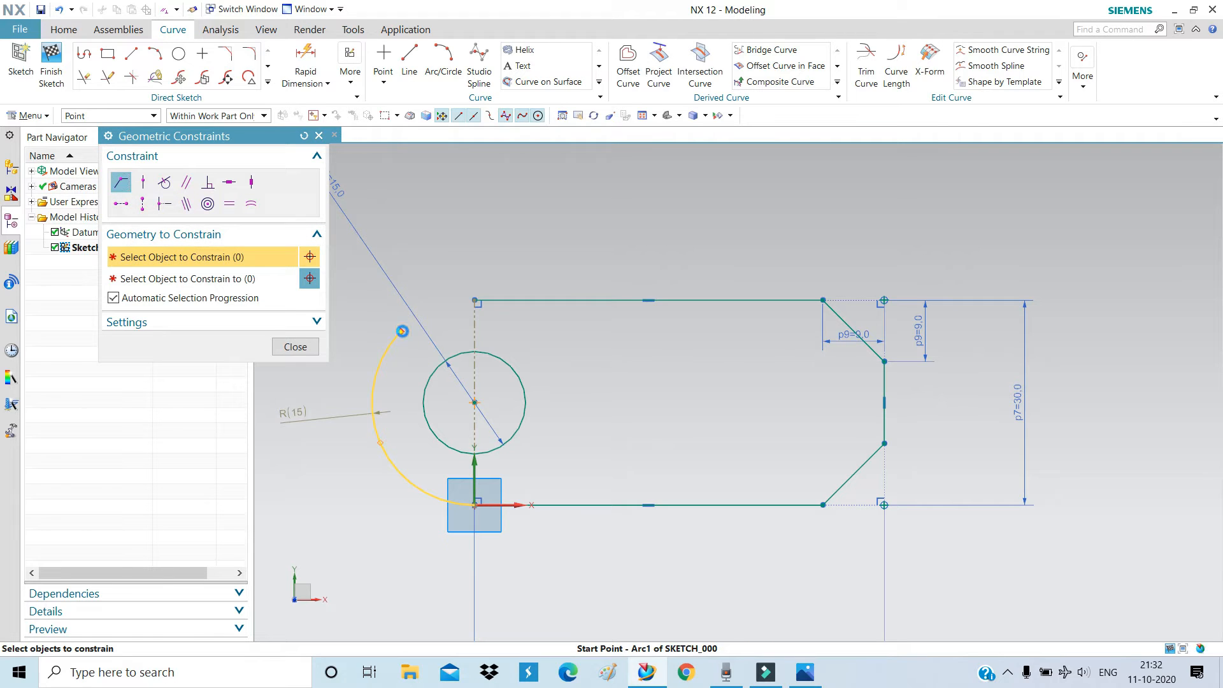
left_click(400, 332)
left_click(475, 300)
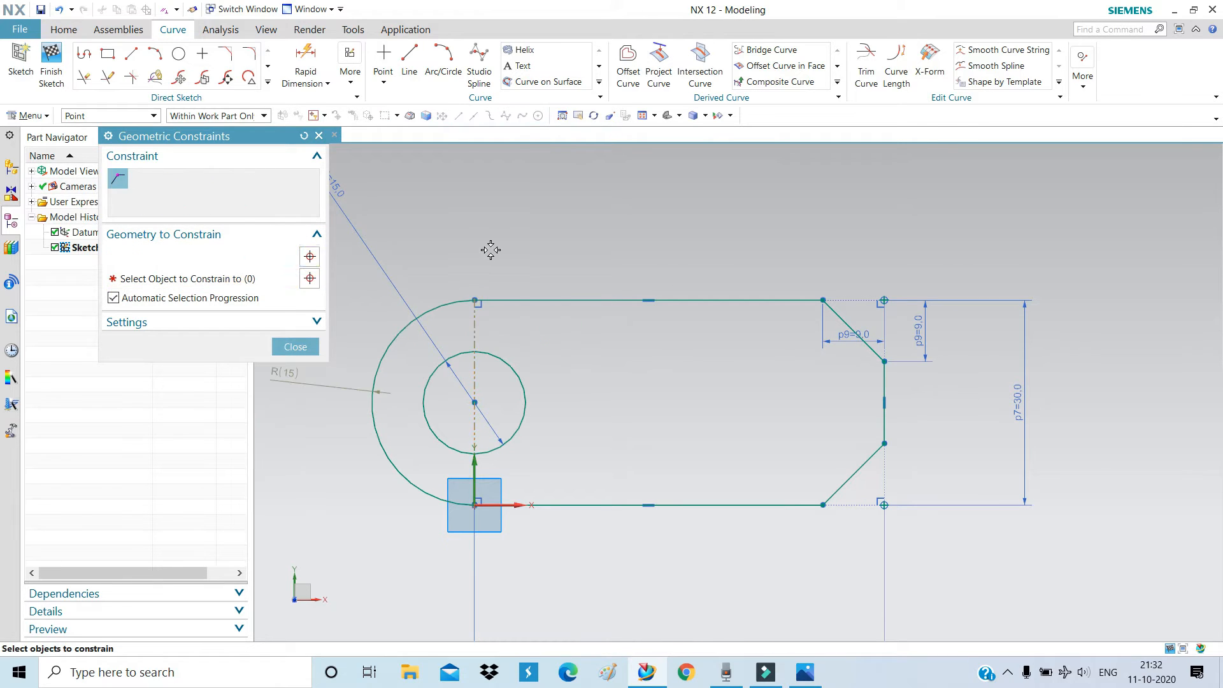
left_click(296, 347)
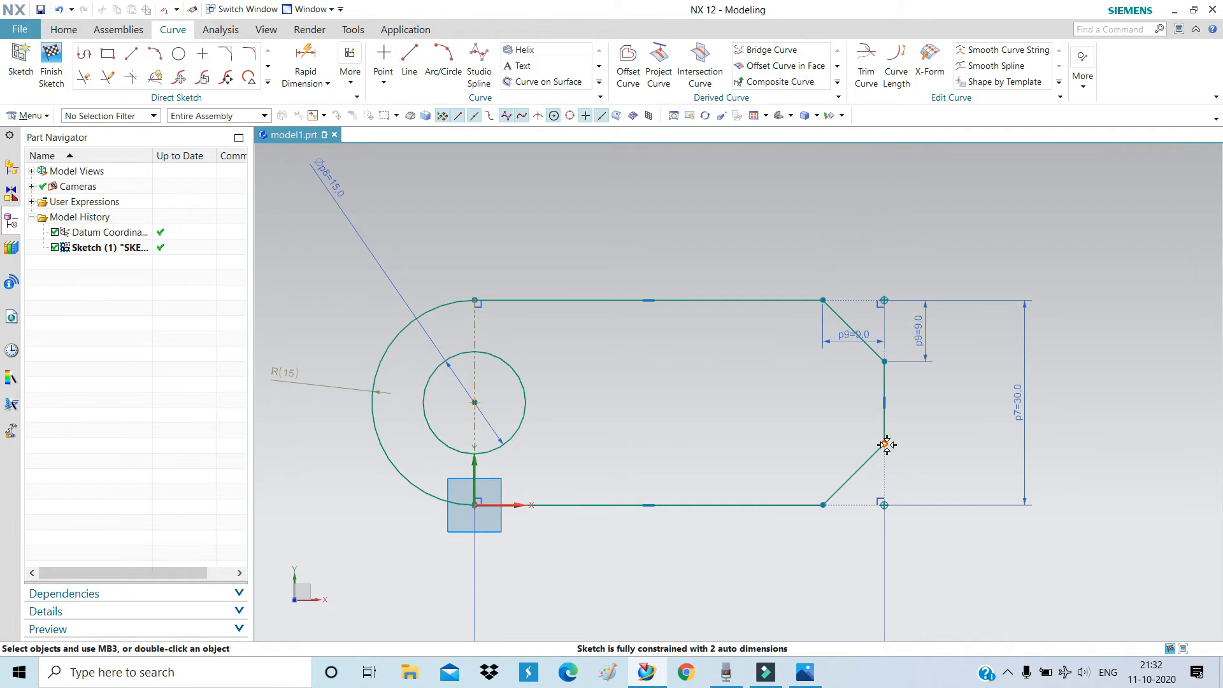
Nudge the lower right chamfer's upper endpoint and dimension its vertical distance from the lower edge as 9 mm
mouse_move(836, 481)
left_mouse_down()
mouse_move(841, 503)
mouse_move(835, 456)
mouse_move(819, 450)
mouse_move(830, 448)
left_mouse_up()
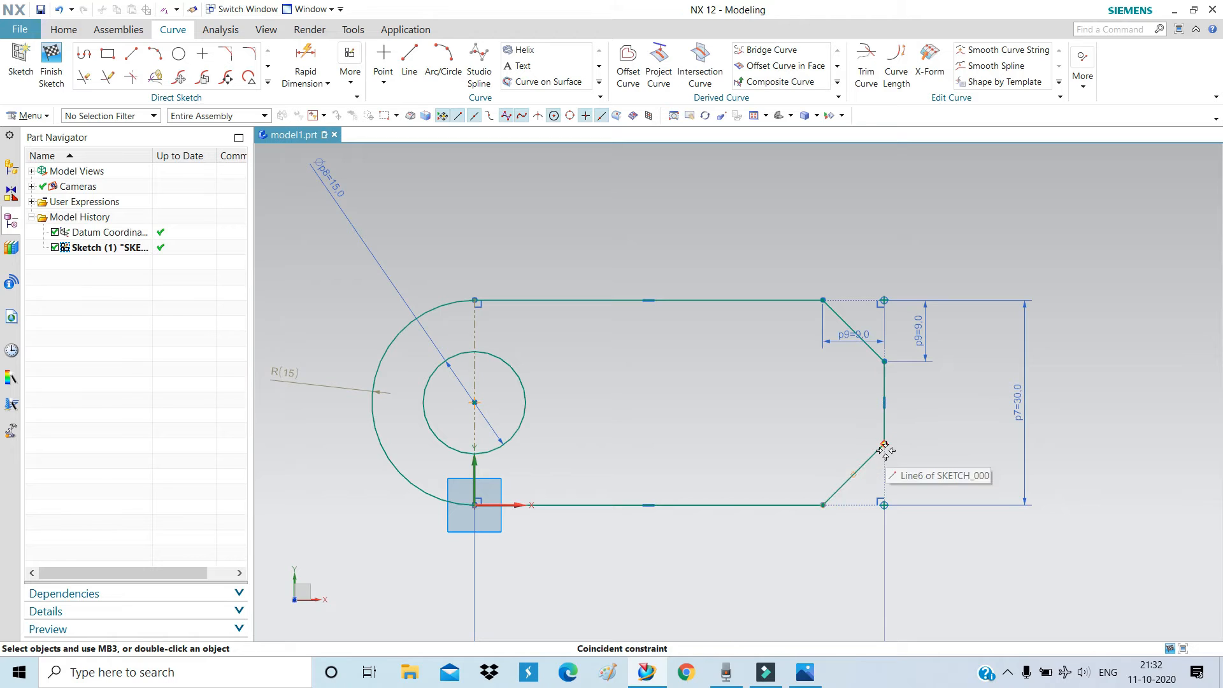
mouse_move(885, 446)
left_mouse_down()
mouse_move(884, 467)
mouse_move(877, 448)
left_mouse_up()
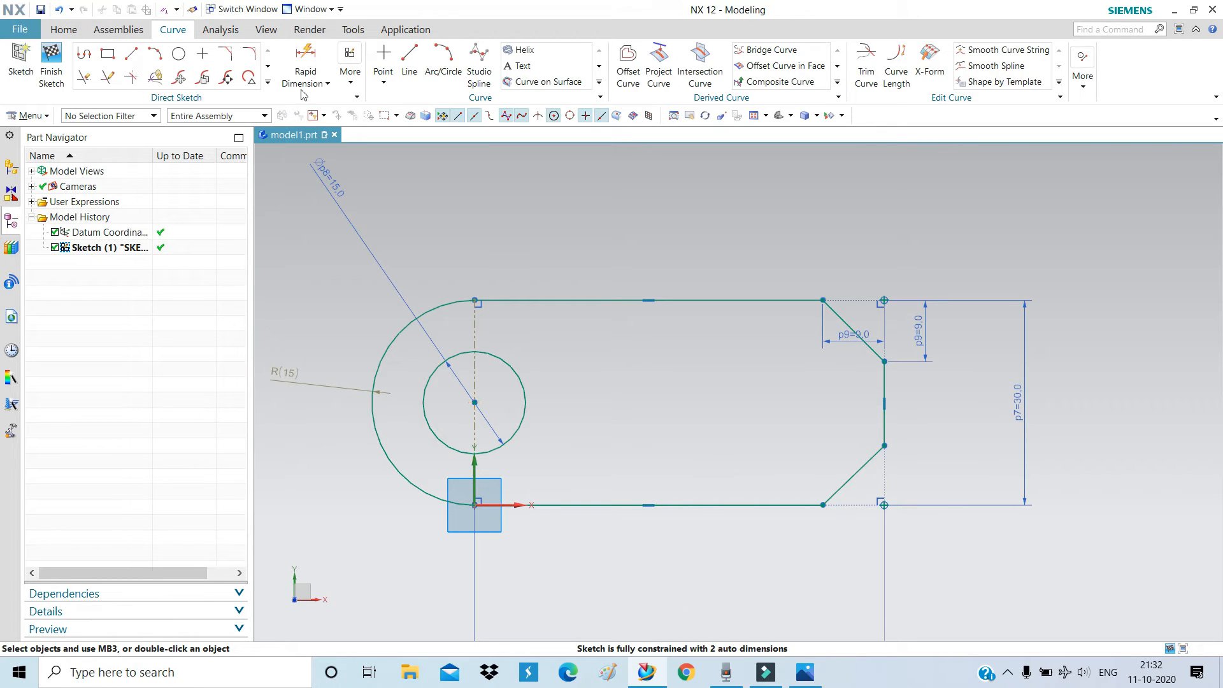
left_click(307, 51)
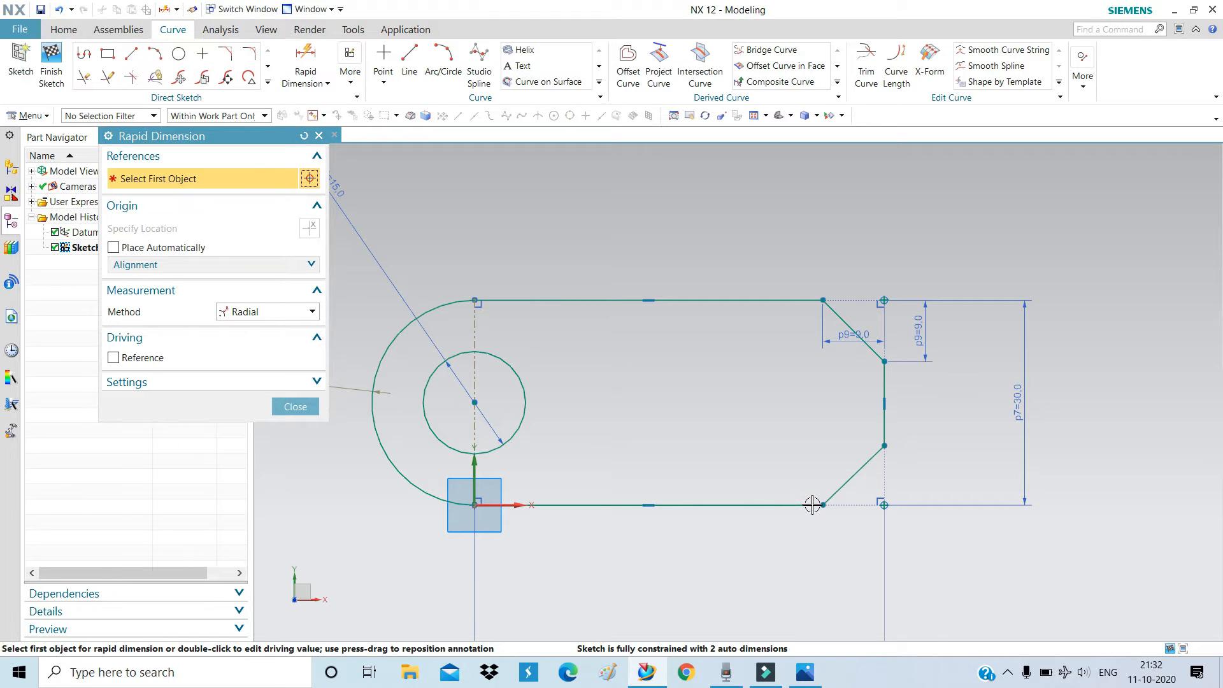
left_click(254, 312)
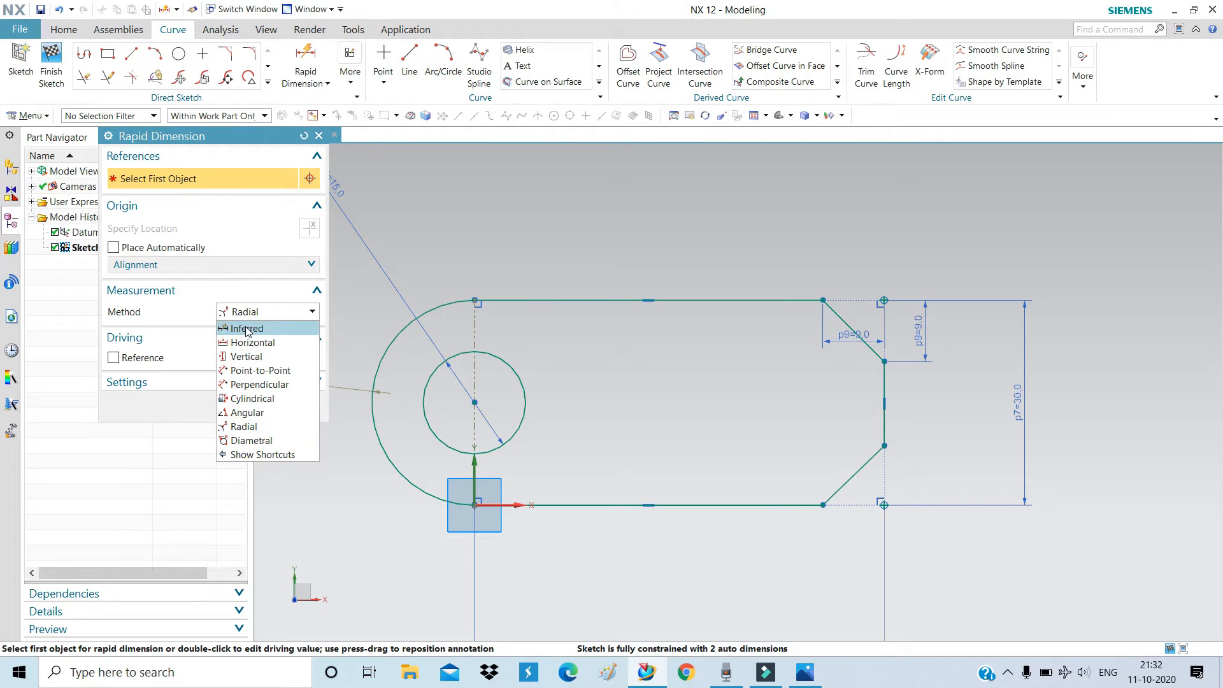
left_click(247, 330)
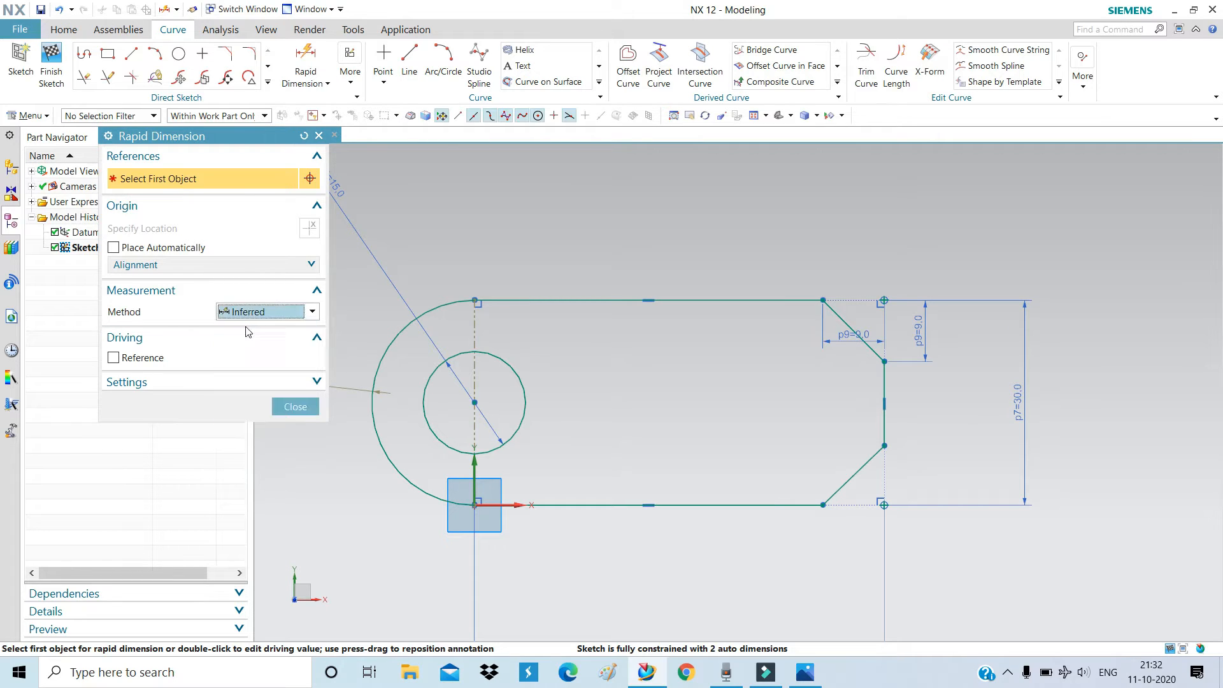
left_click(782, 502)
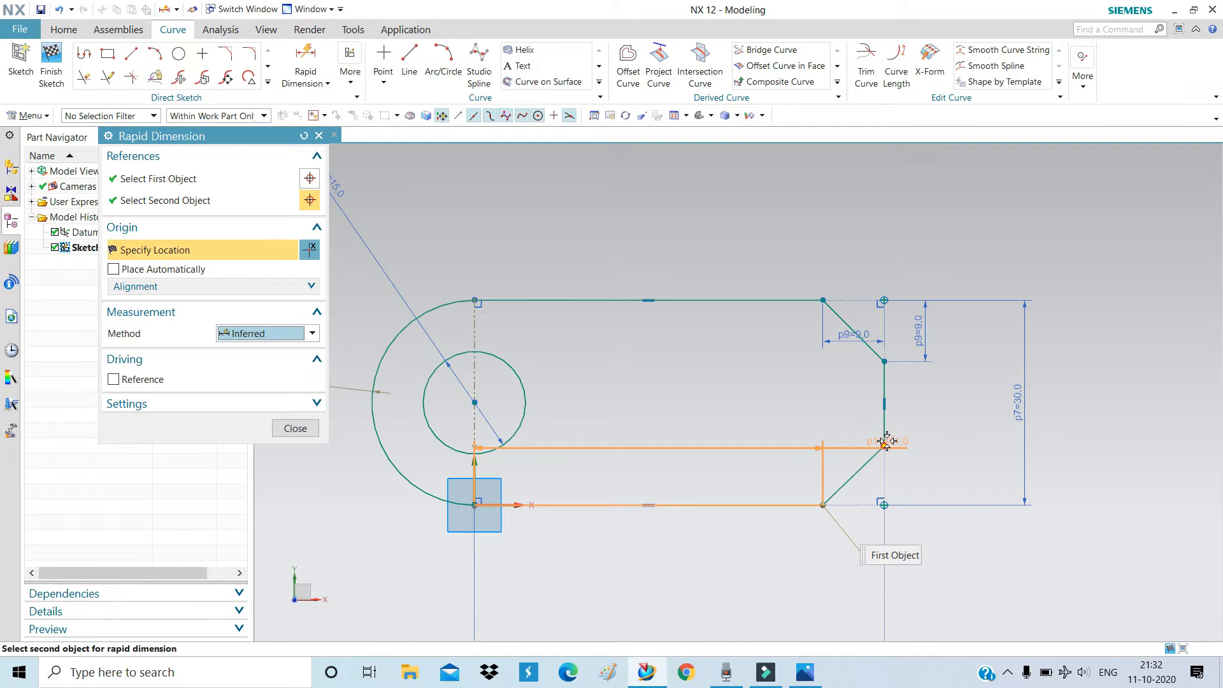
left_click(884, 445)
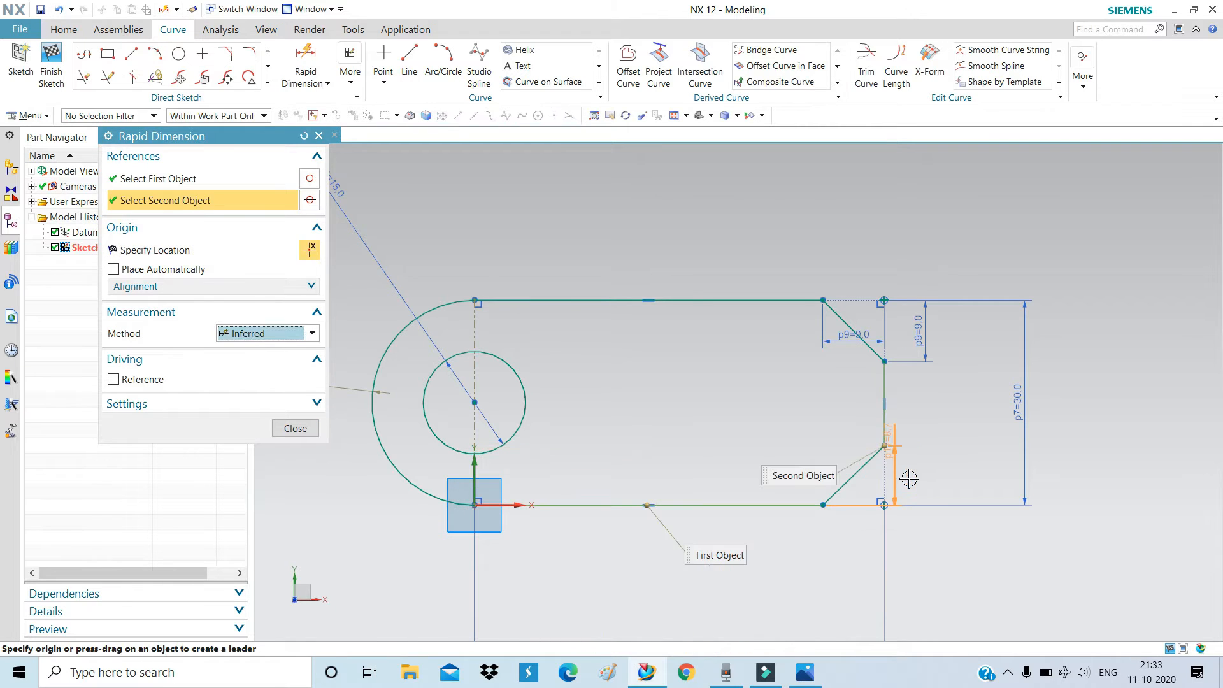
left_click(912, 479)
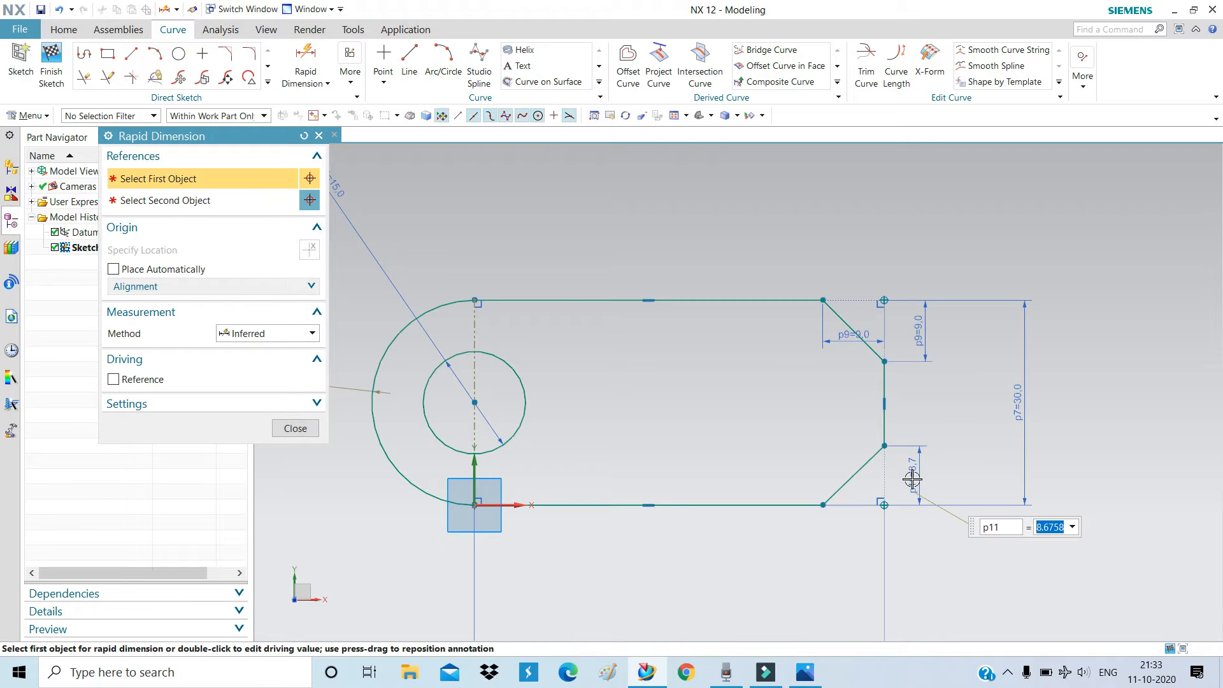
type("9")
key("Return")
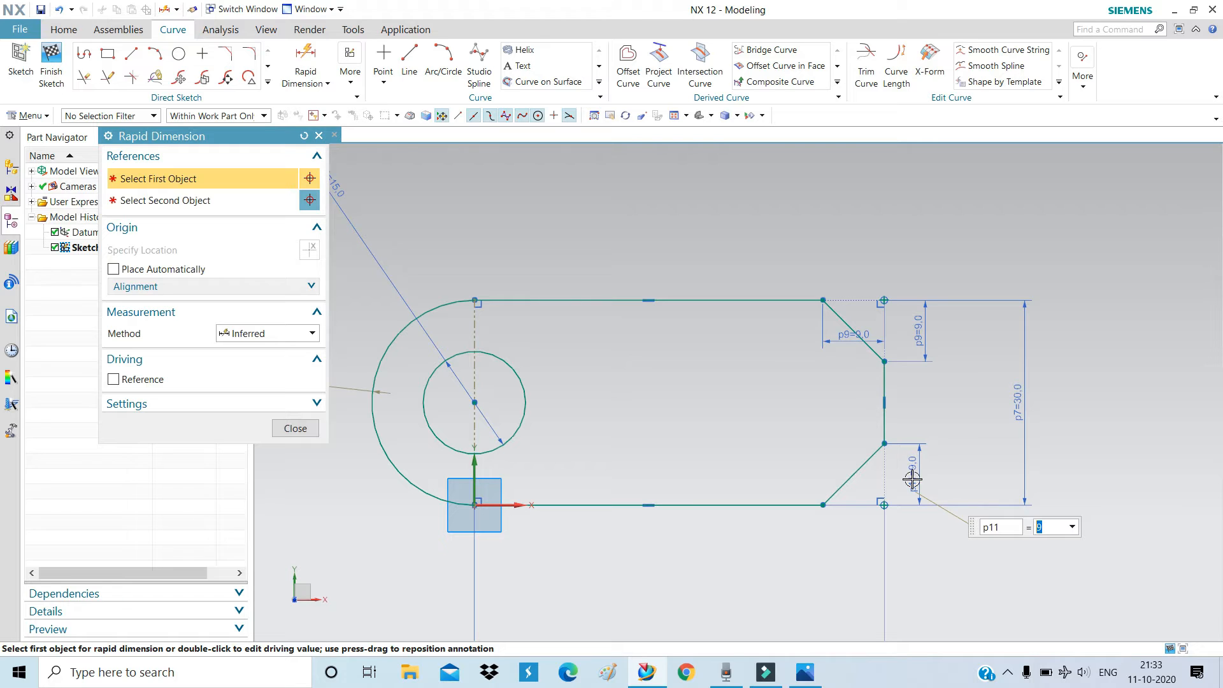
Try to dimension the horizontal distance between the short right edge and the lower chamfer's lower endpoint, and undo the added dimension
left_click(884, 428)
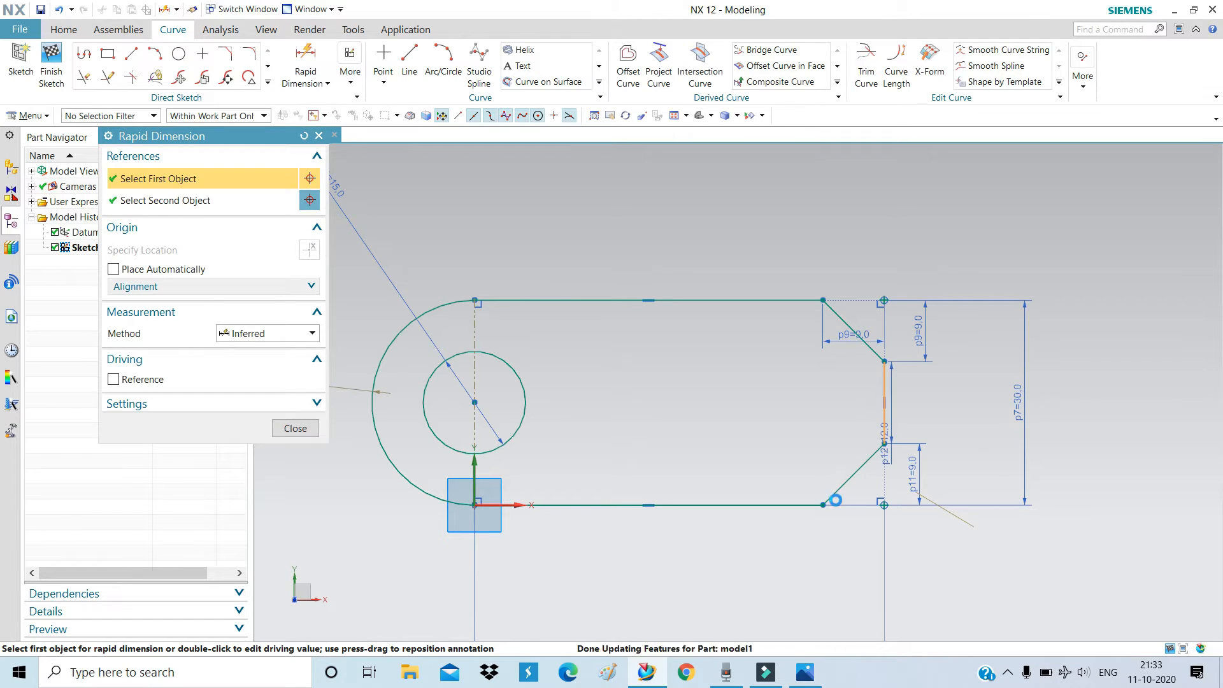
left_click(821, 505)
left_click(853, 556)
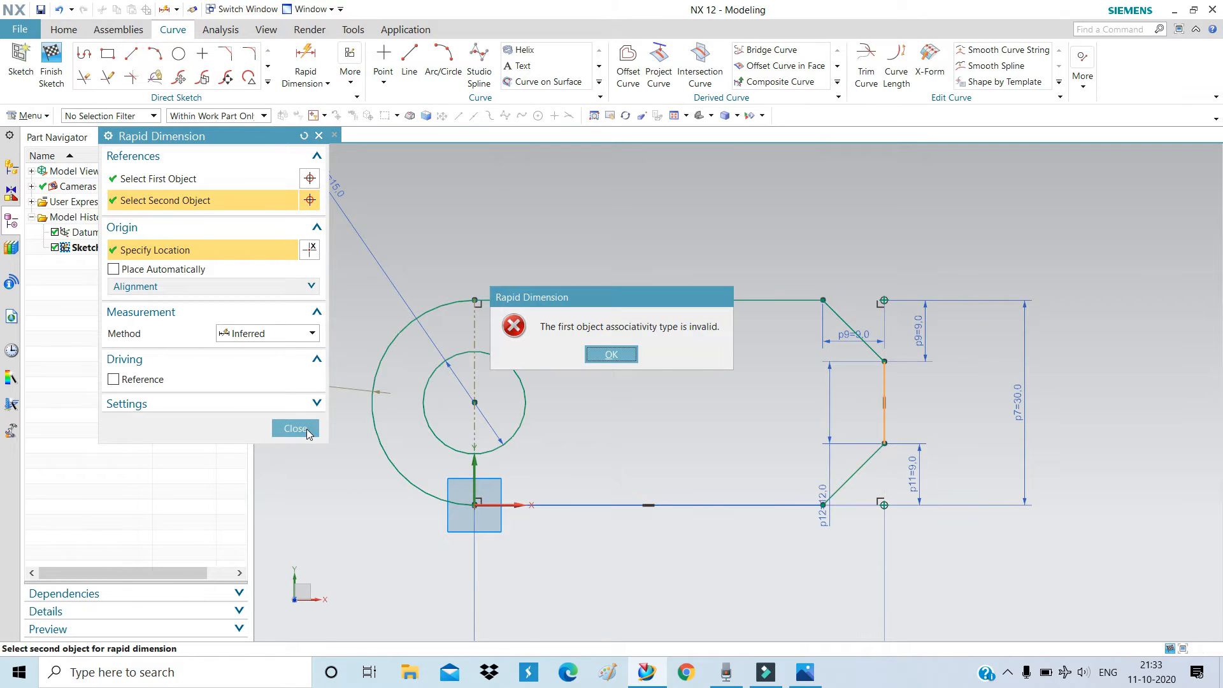
left_click(605, 355)
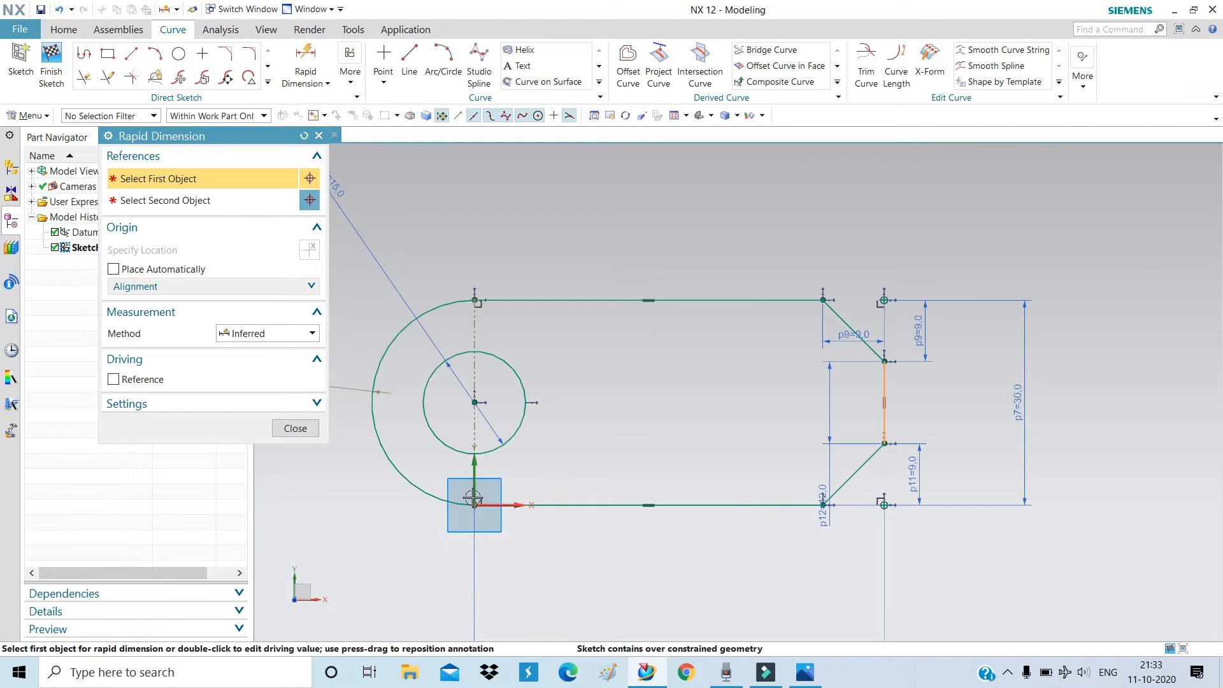
left_click(299, 429)
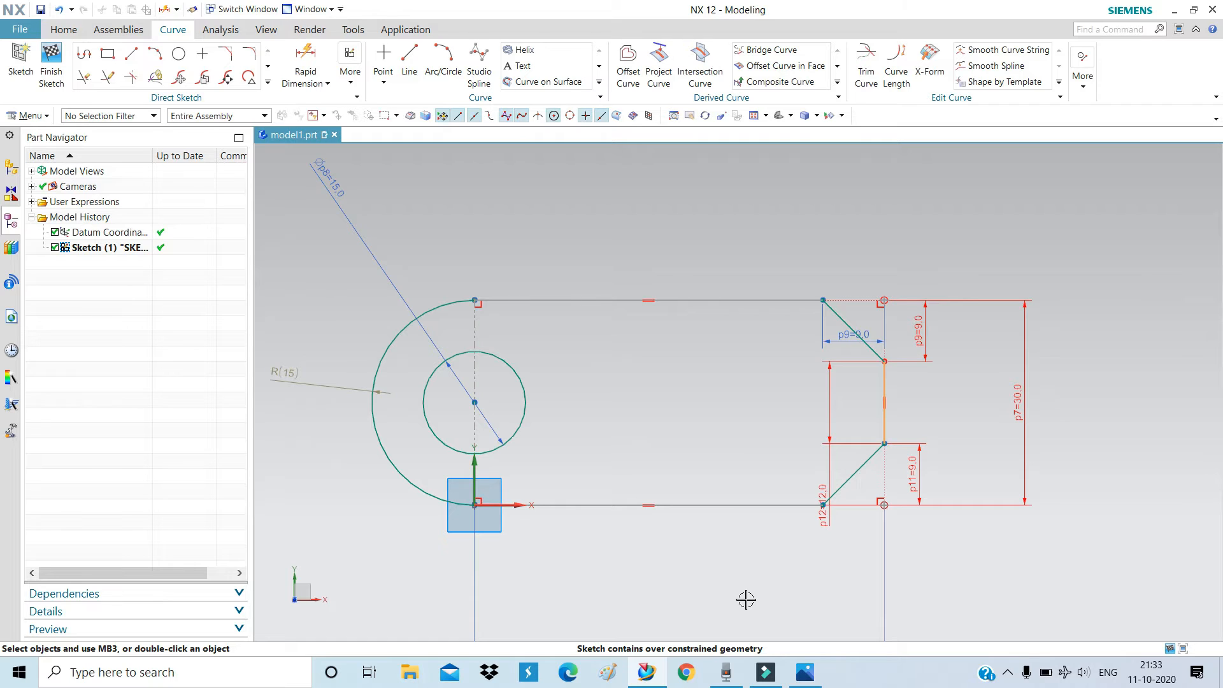
key("ctrl+z")
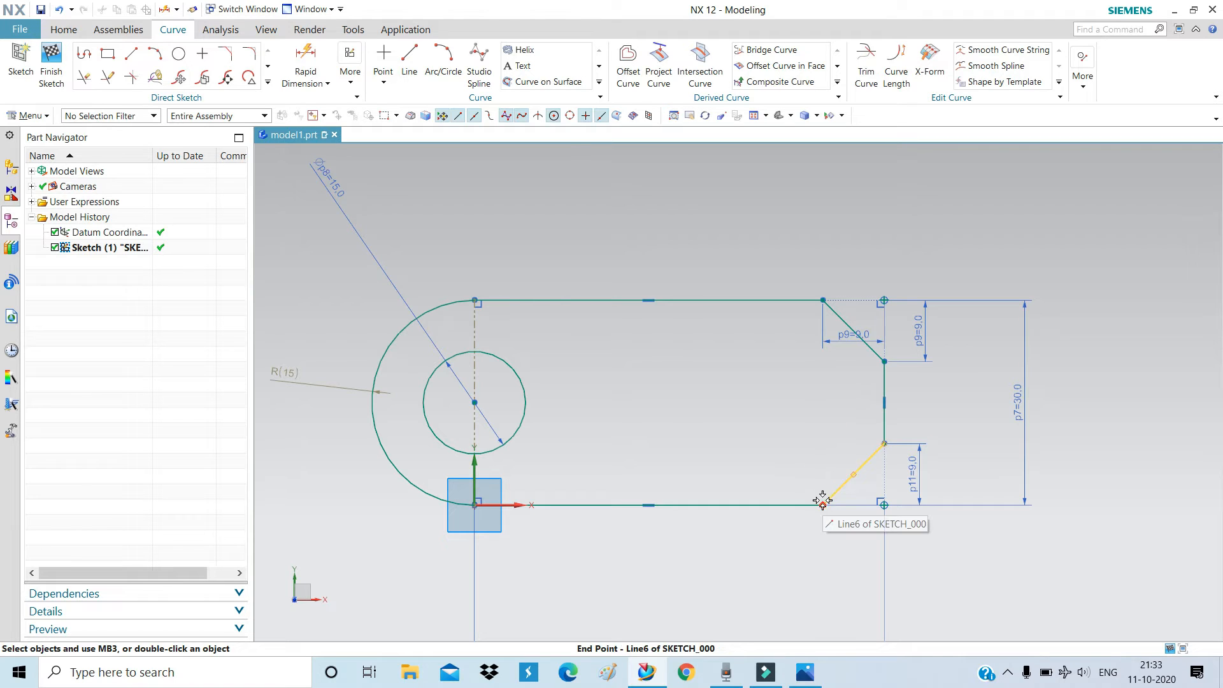
Dimension the horizontal distance from the lower chamfer's lower endpoint to the short right edge as 9 mm and finish the sketch
mouse_move(822, 501)
left_mouse_down()
mouse_move(862, 501)
mouse_move(821, 499)
left_mouse_up()
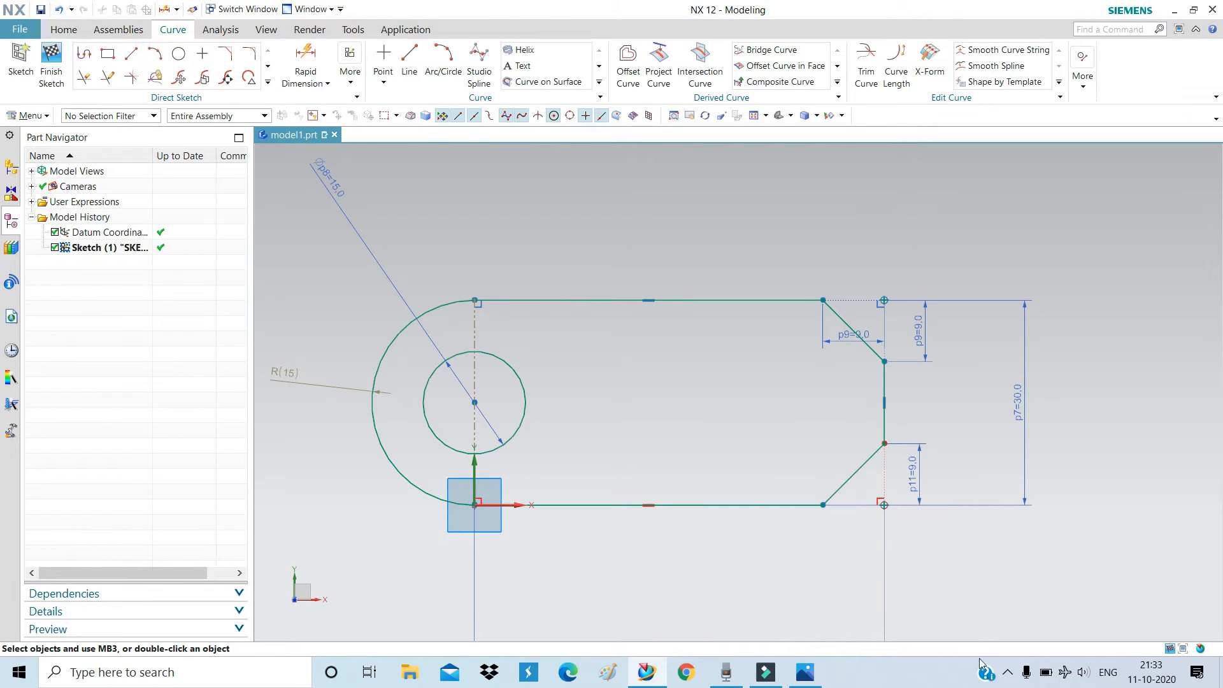
left_click(305, 64)
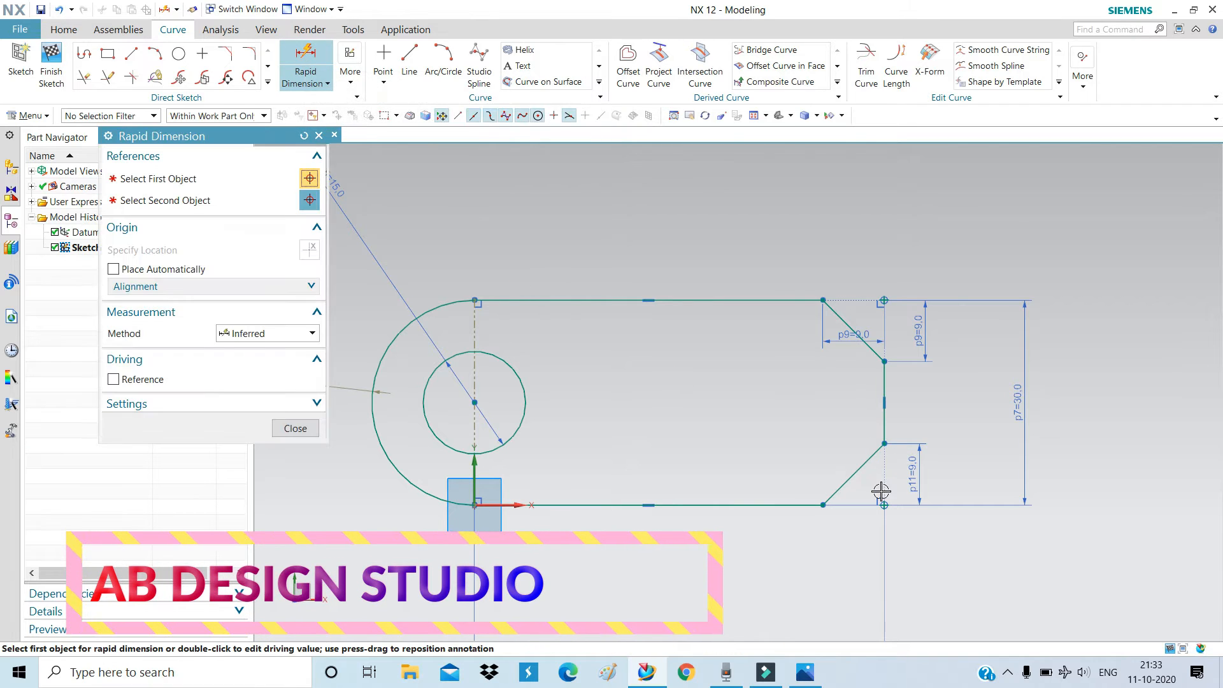
left_click(825, 502)
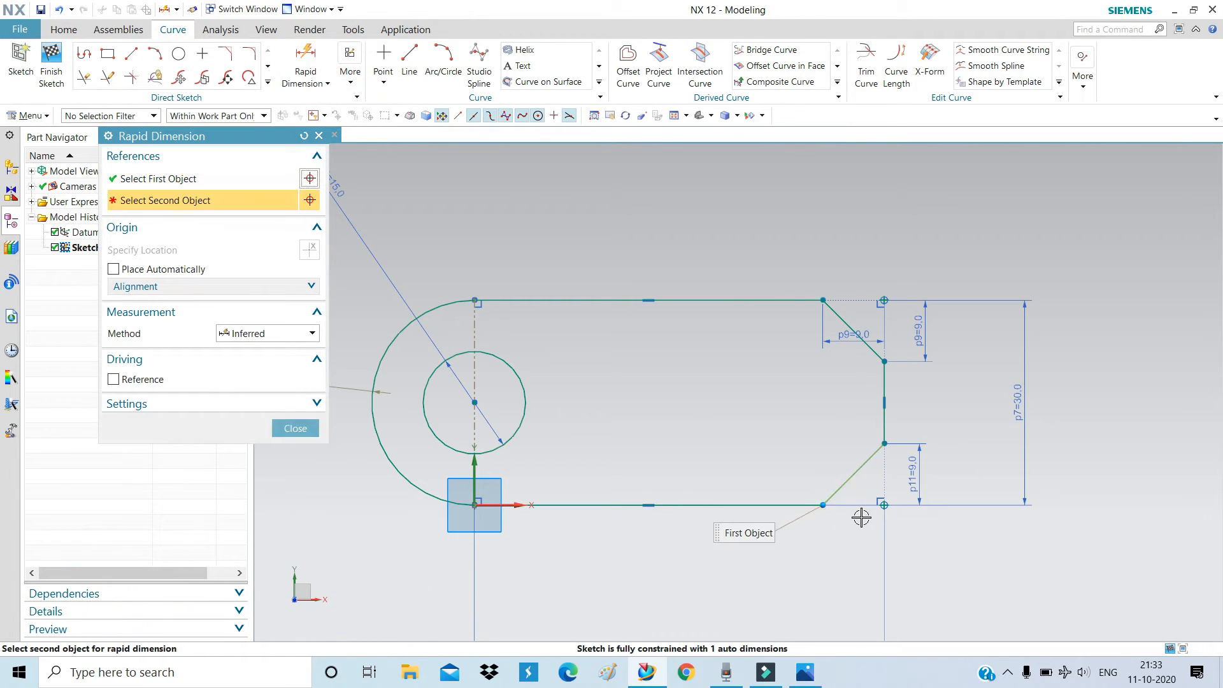
left_click(884, 481)
left_click(866, 543)
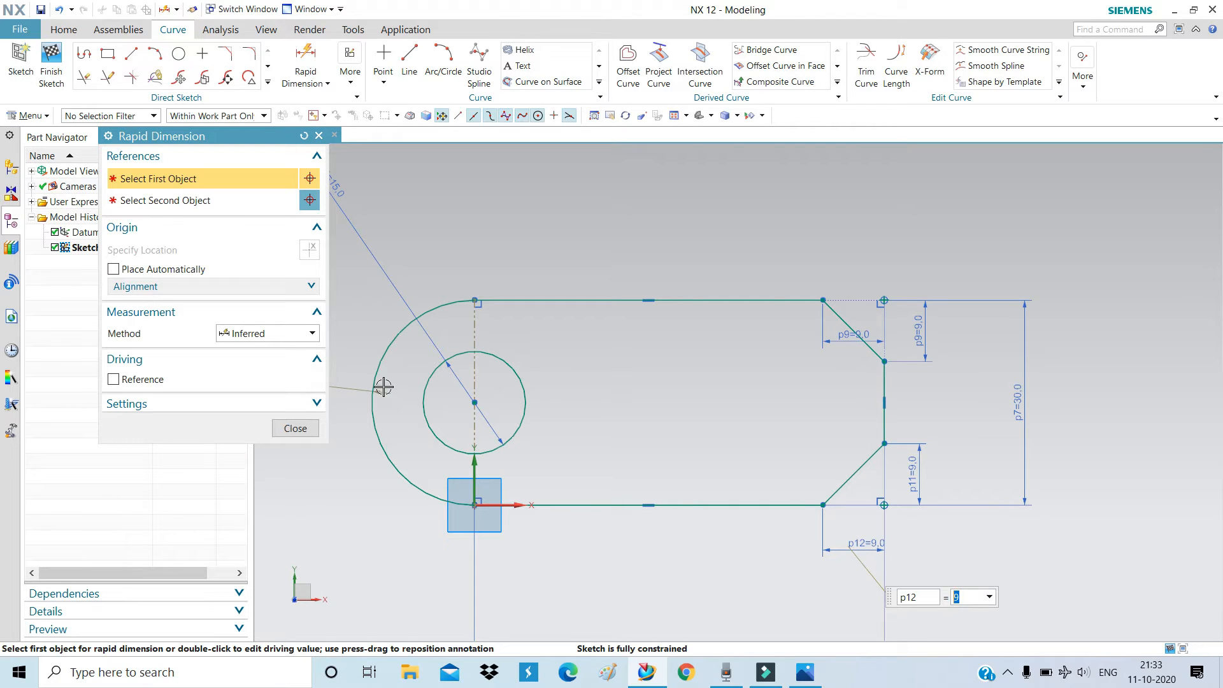
left_click(295, 428)
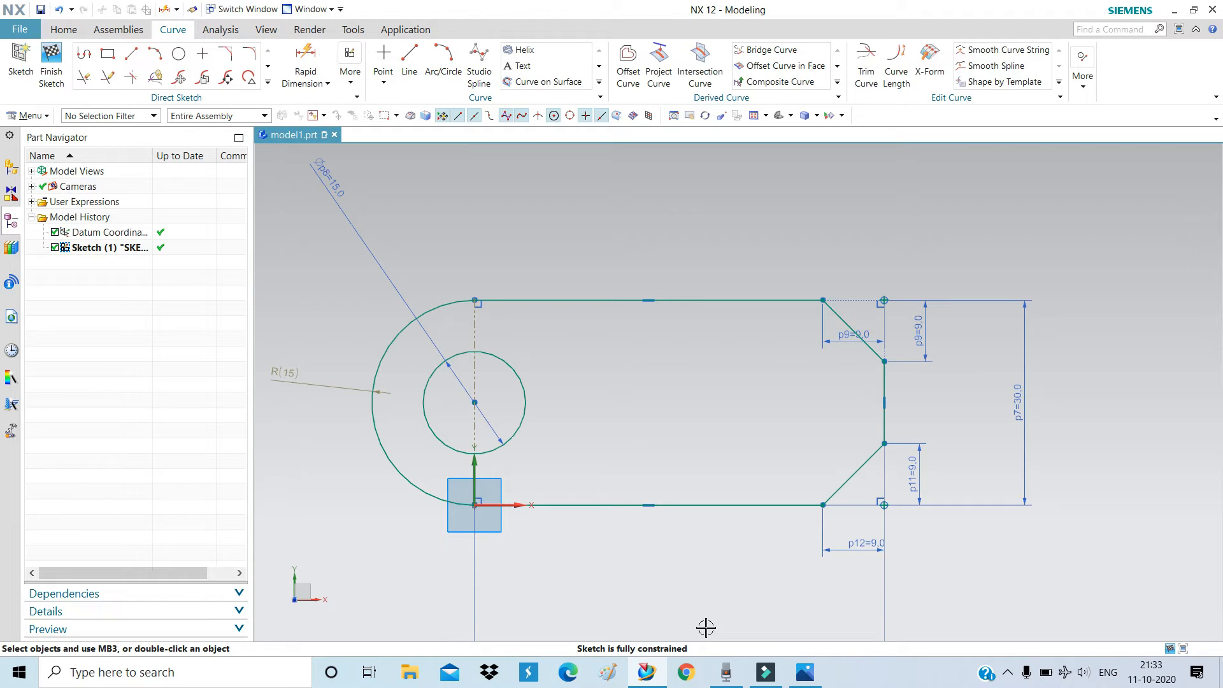
scroll(768, 345, "up", 3)
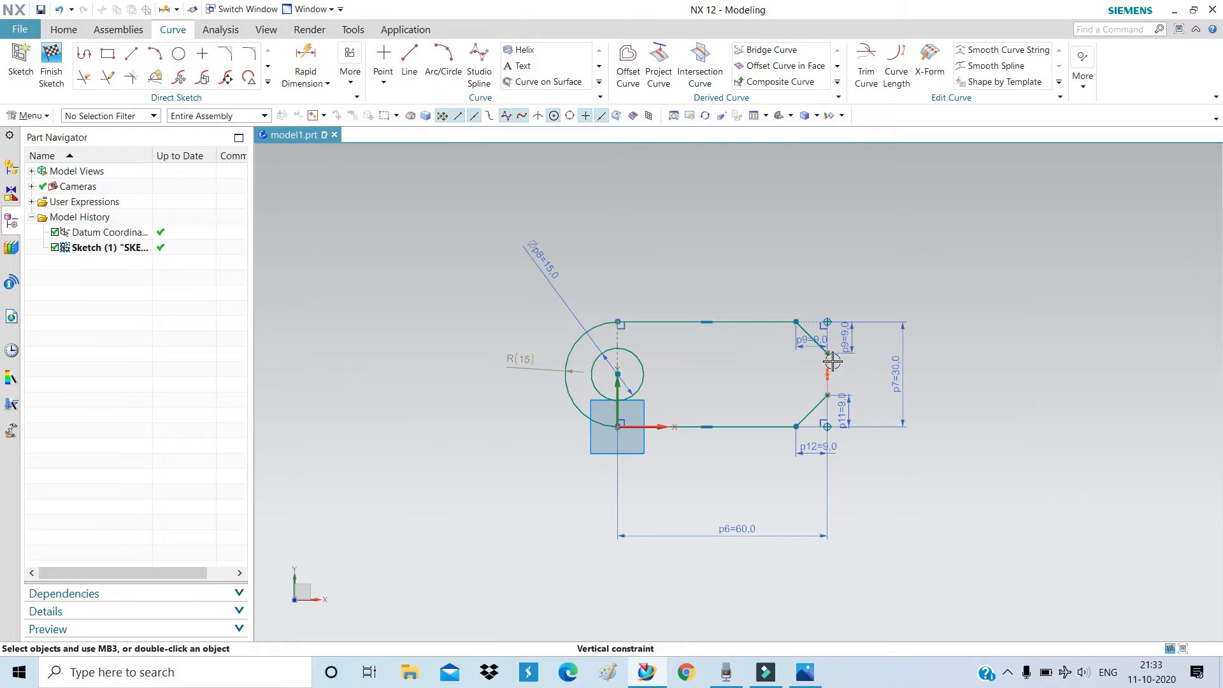
left_click(48, 65)
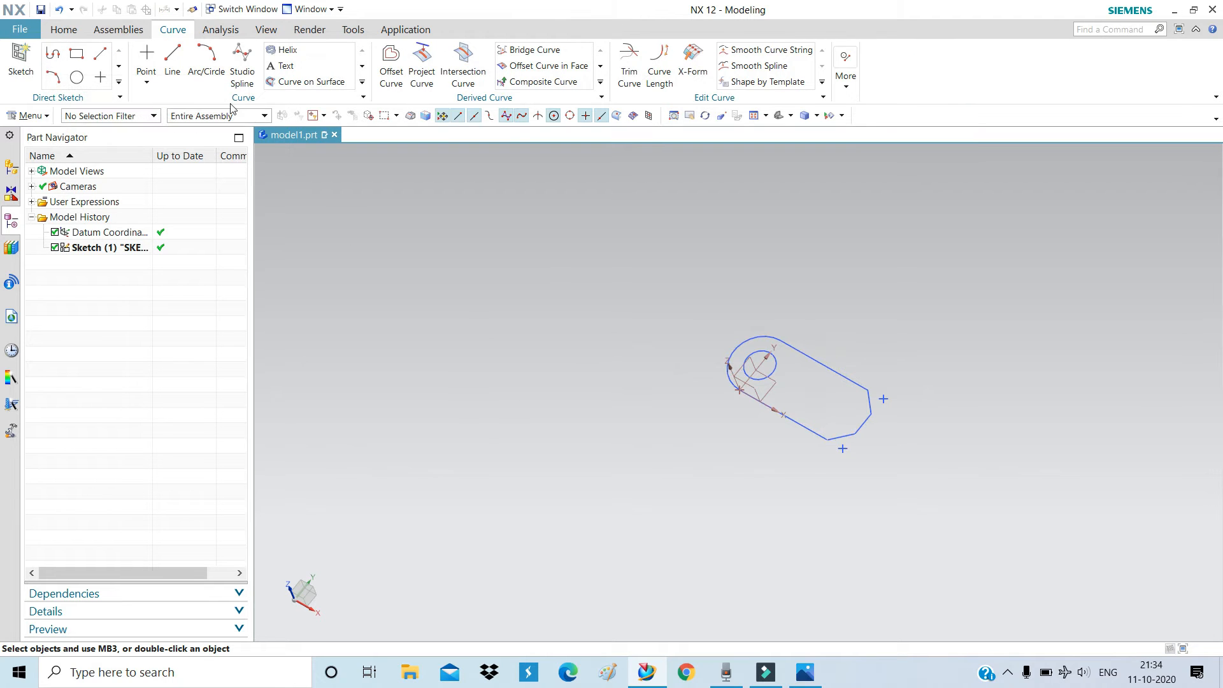
Start an Extrude using the base sketch's outer outline and hole circle as the section
mouse_move(533, 410)
middle_mouse_down()
mouse_move(559, 371)
mouse_move(565, 398)
middle_mouse_up()
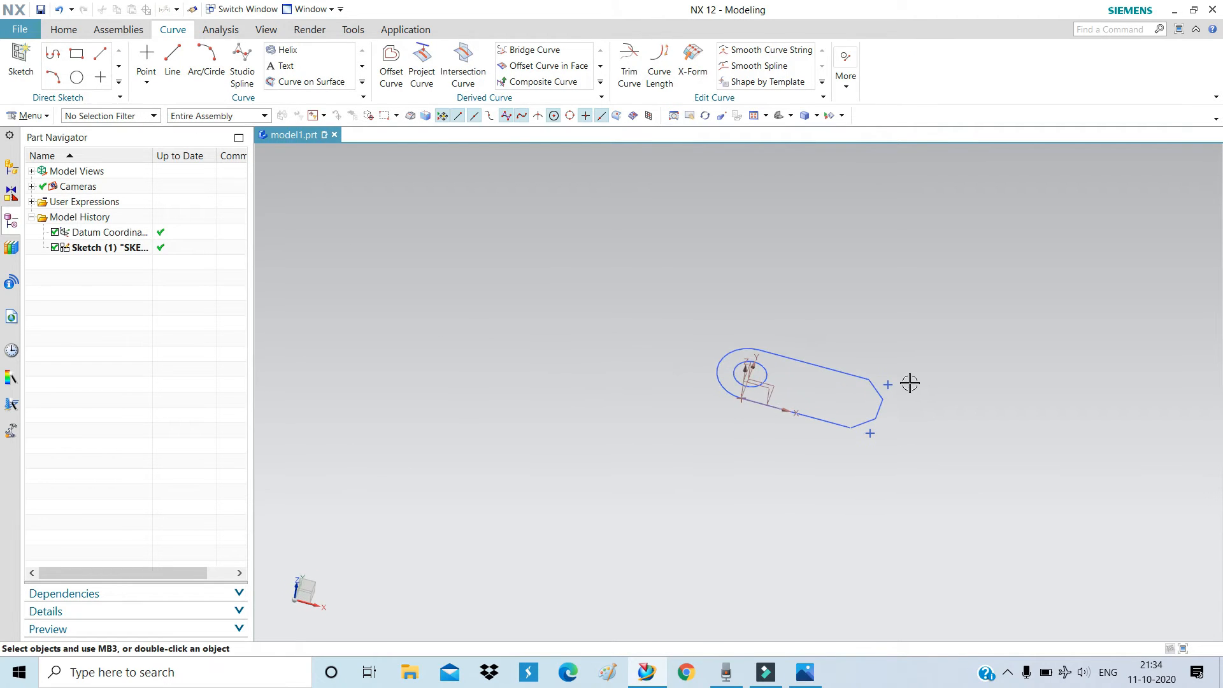
scroll(841, 399, "down", 5)
scroll(817, 428, "up", 2)
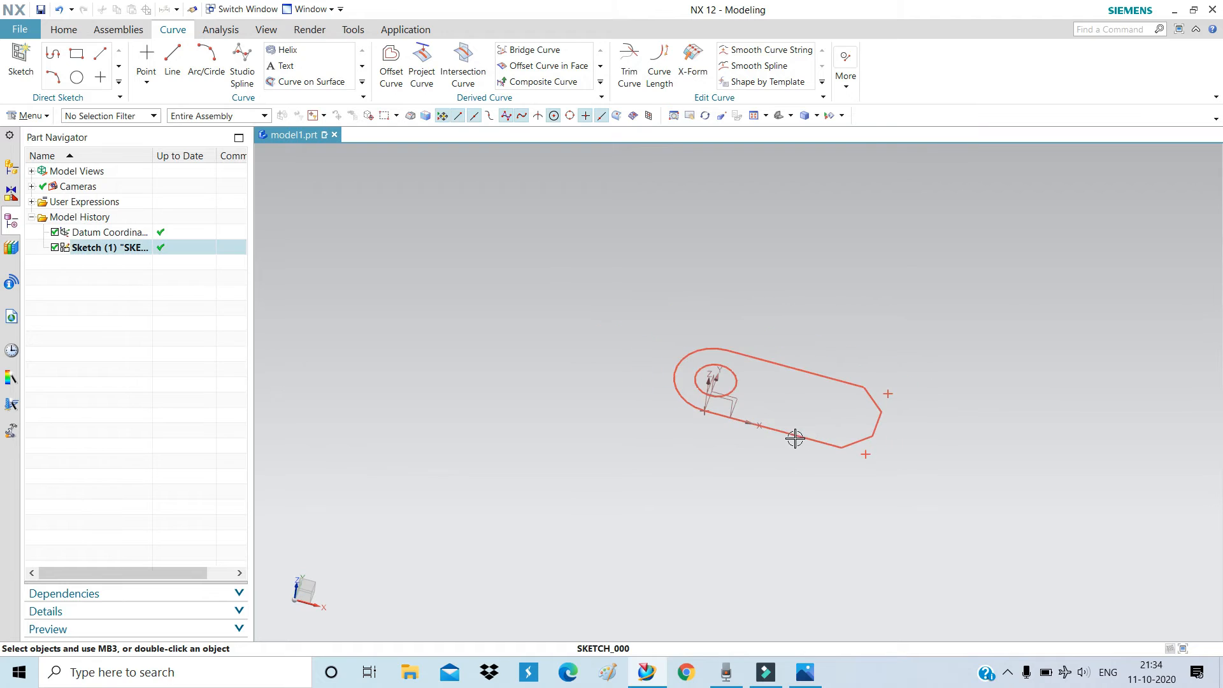
left_click(64, 30)
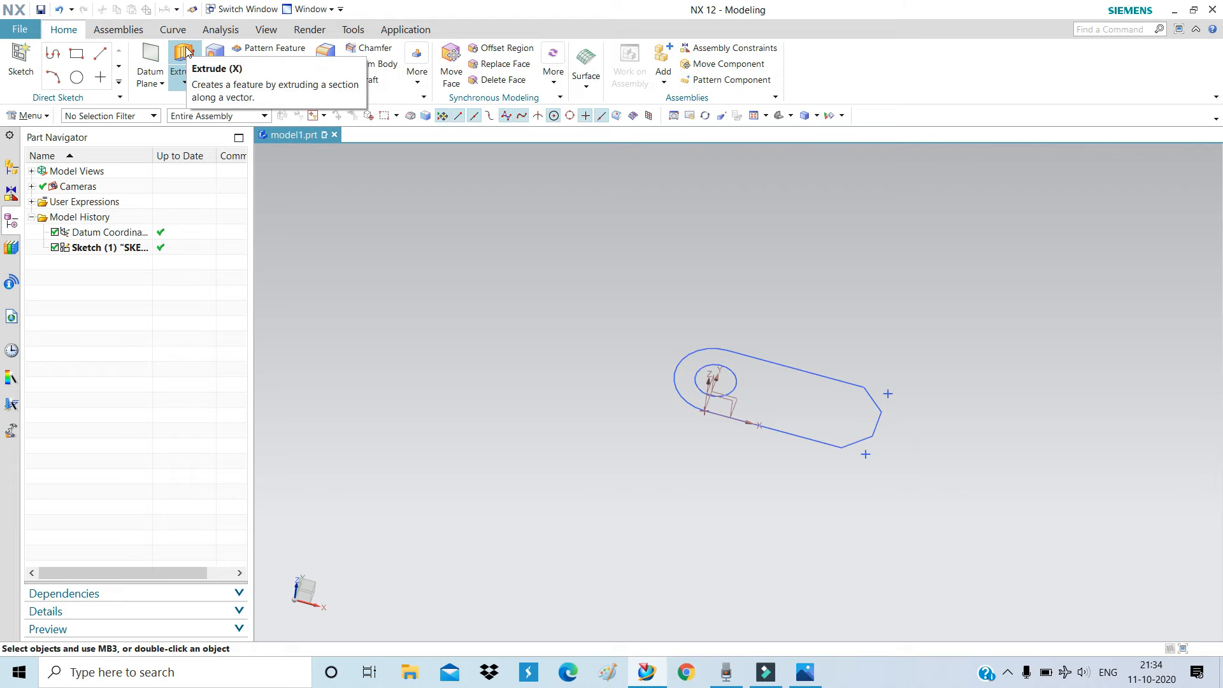
left_click(189, 55)
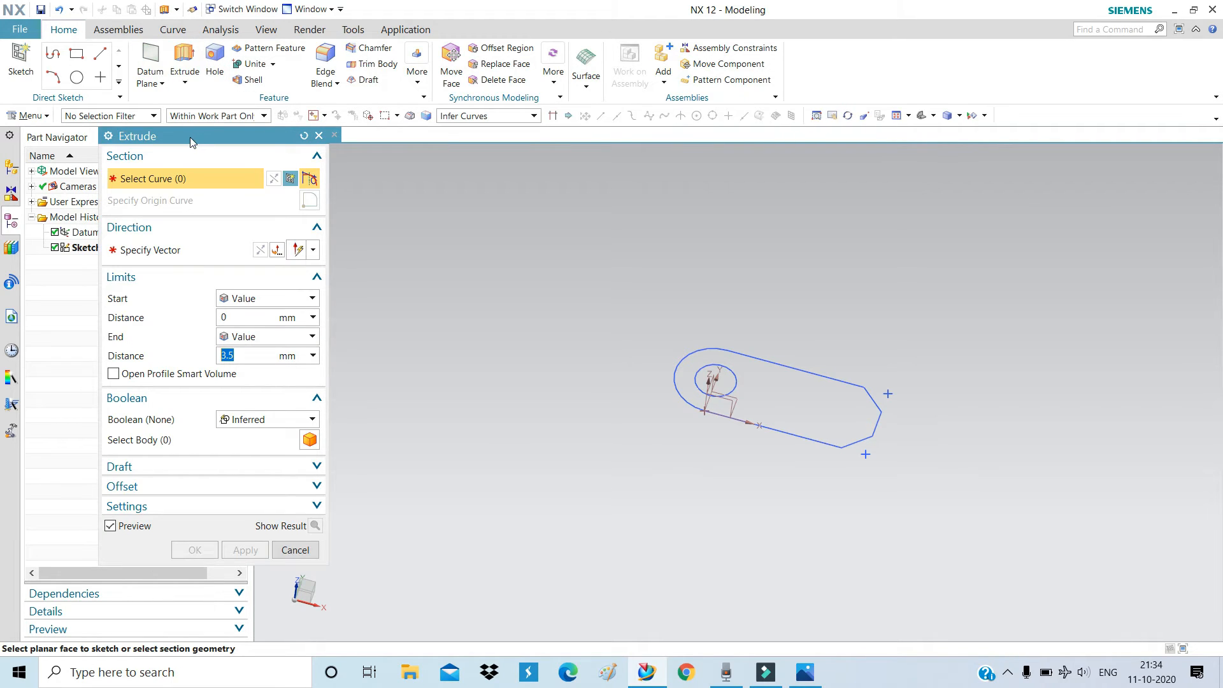
left_click_drag(190, 137, 340, 133)
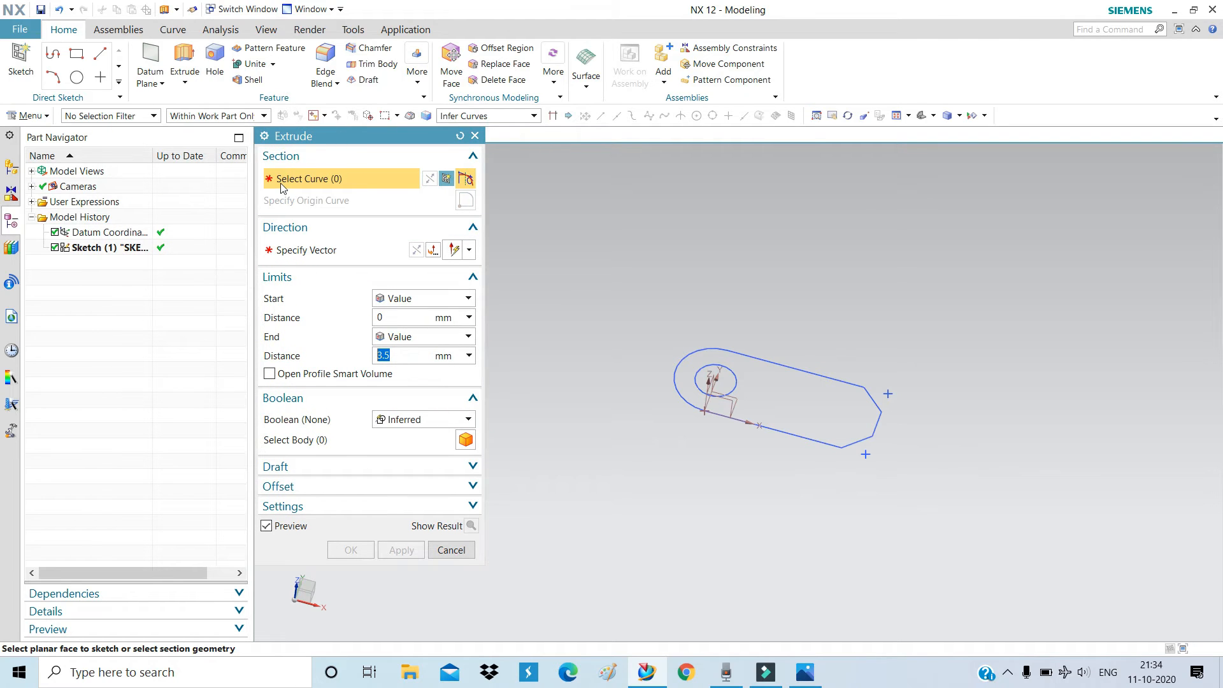
left_click(775, 363)
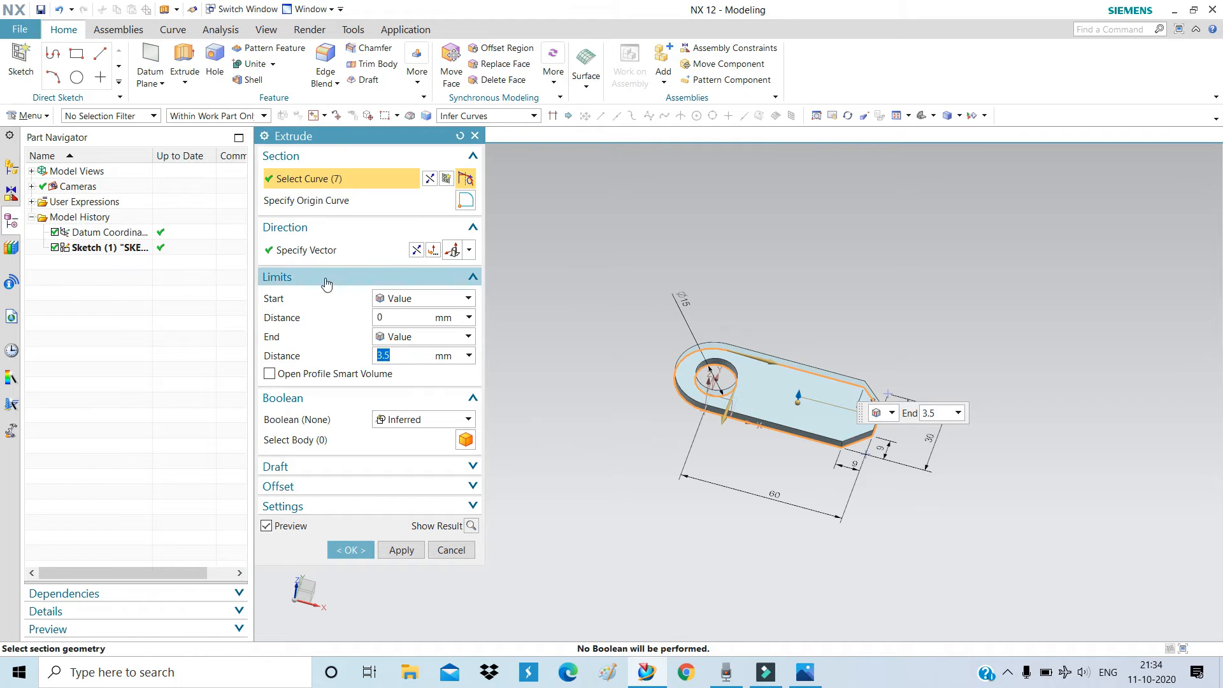
Check the base thickness in the reference drawing and extrude the section 9 mm with Boolean set to None
middle_click_drag(576, 401, 599, 382)
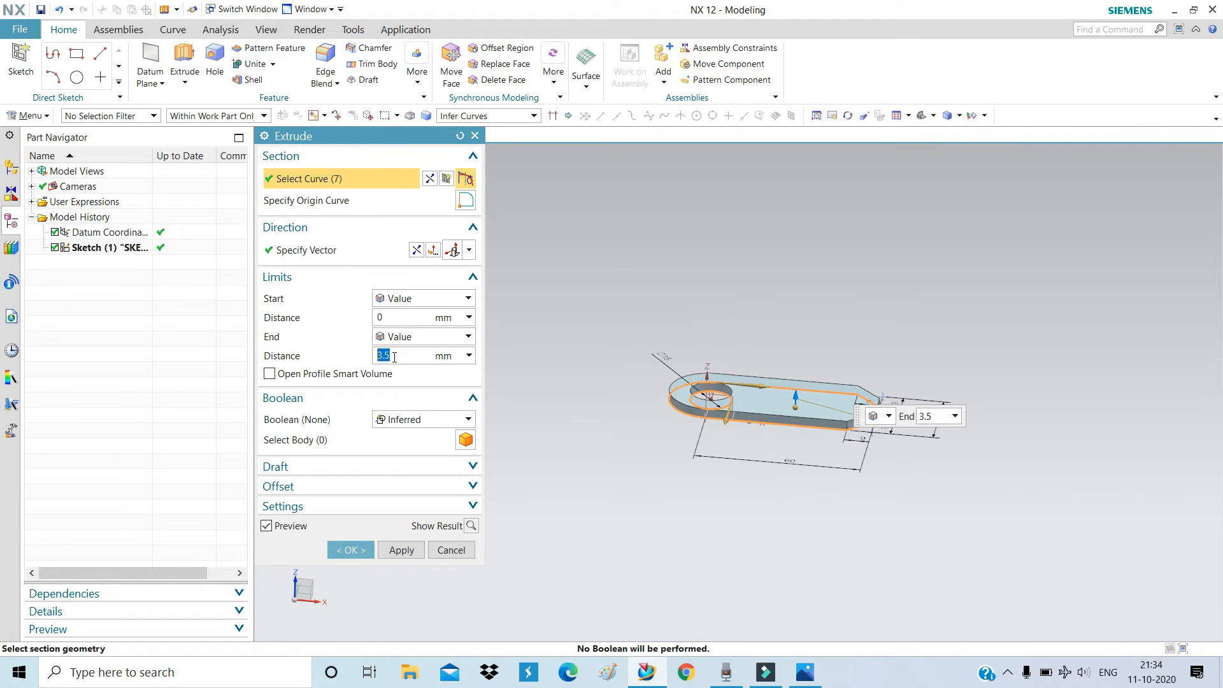
mouse_move(812, 683)
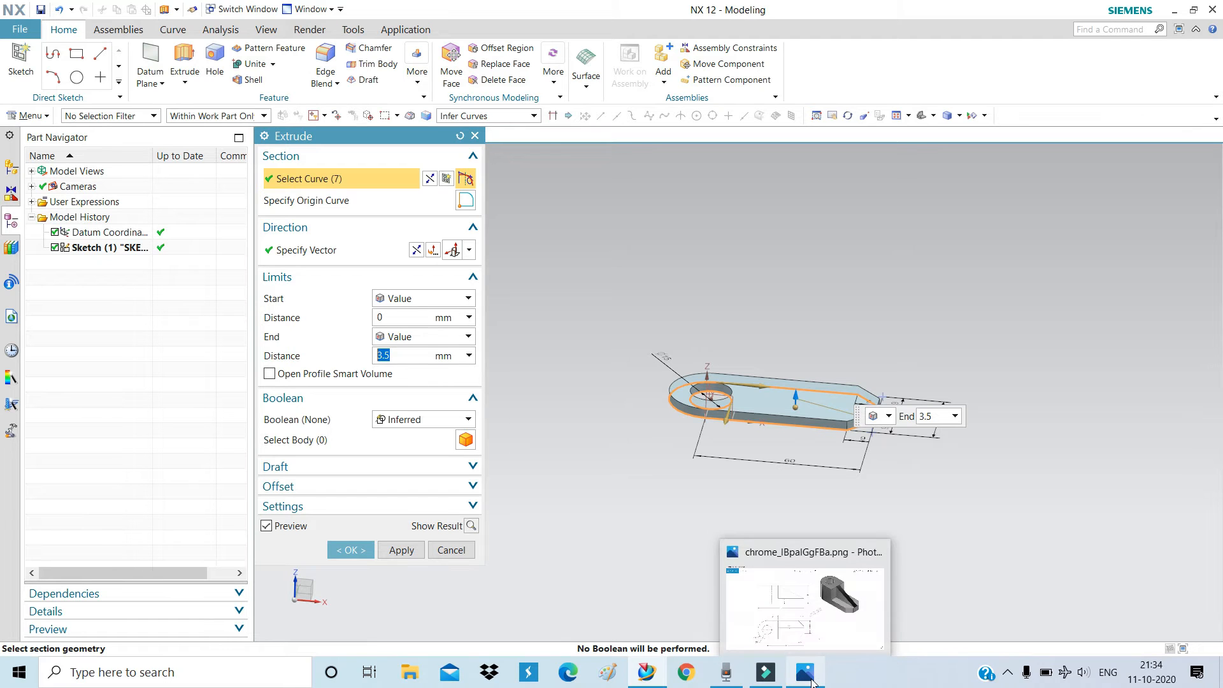
left_click(812, 683)
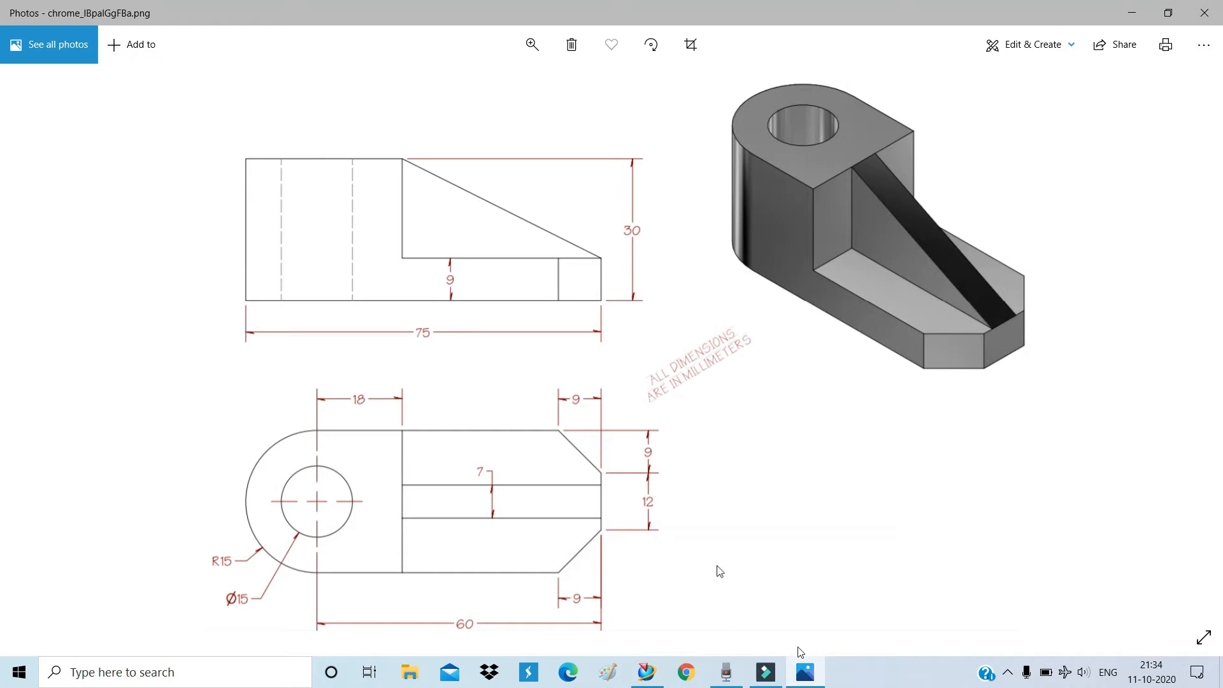
left_click(804, 680)
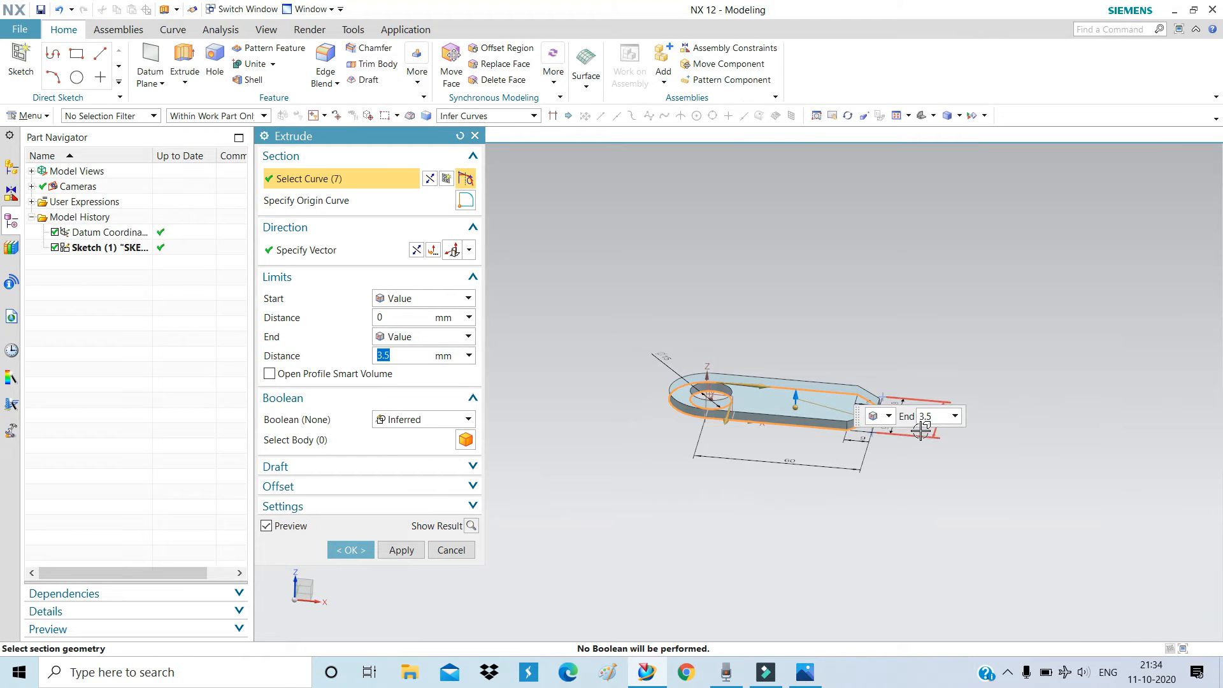
left_click(931, 416)
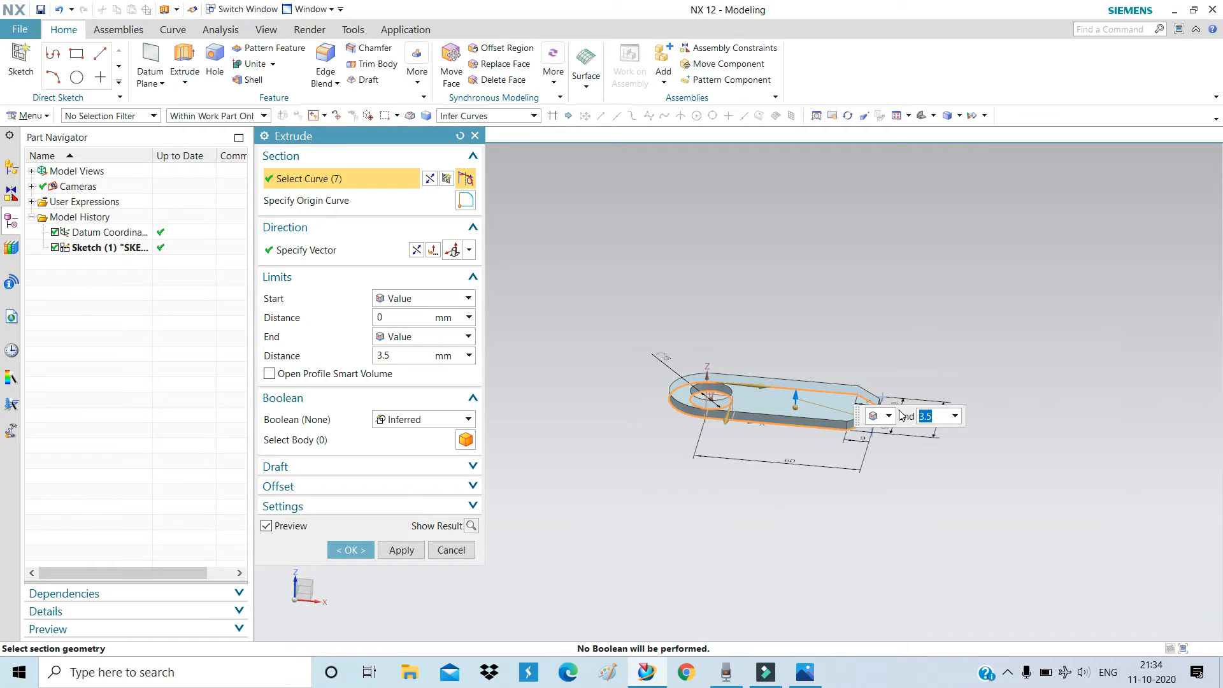
type("9")
key("Return")
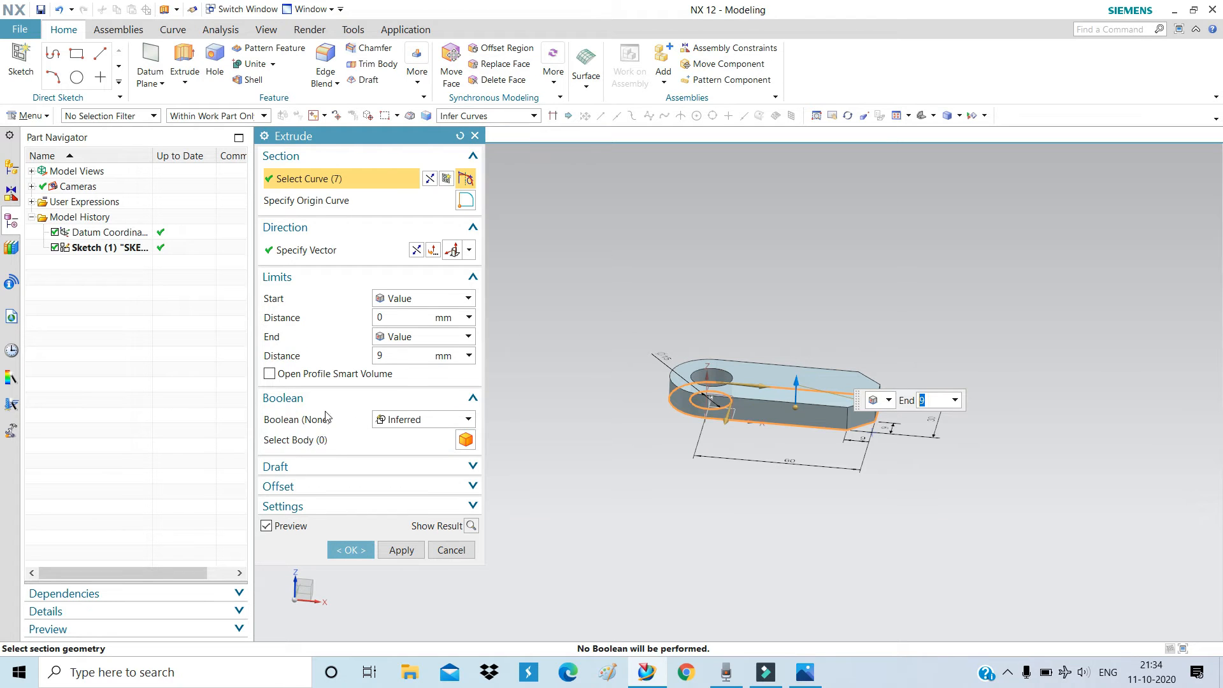
left_click(393, 422)
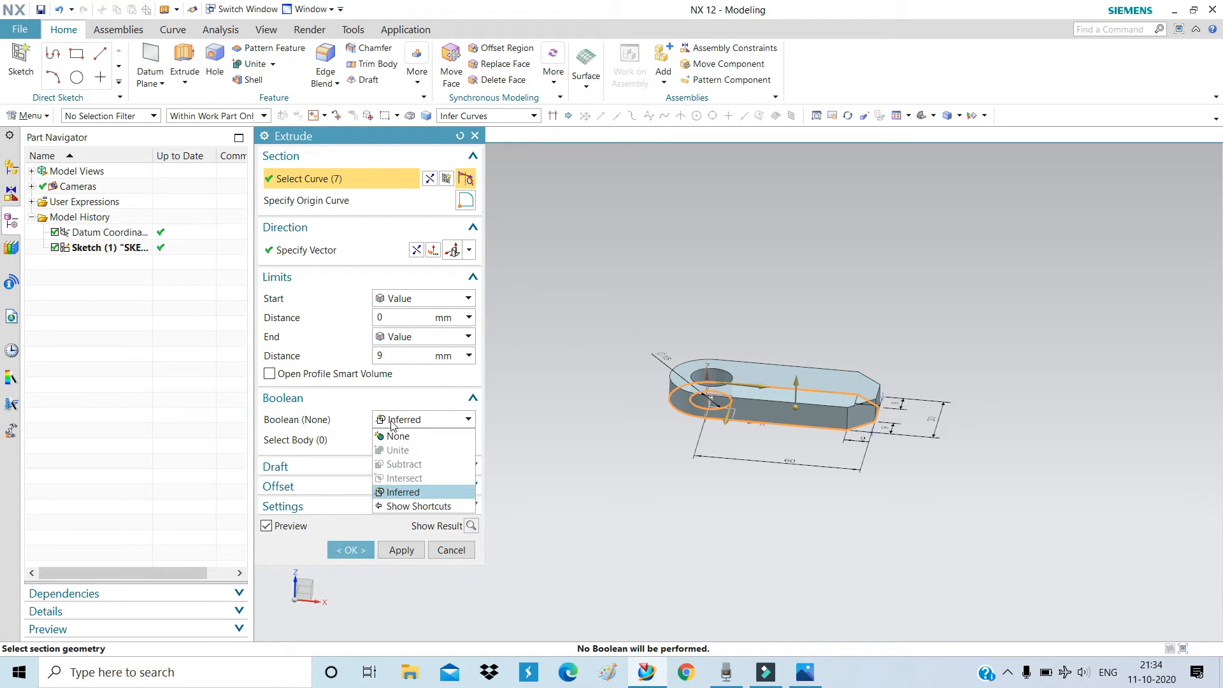
left_click(398, 436)
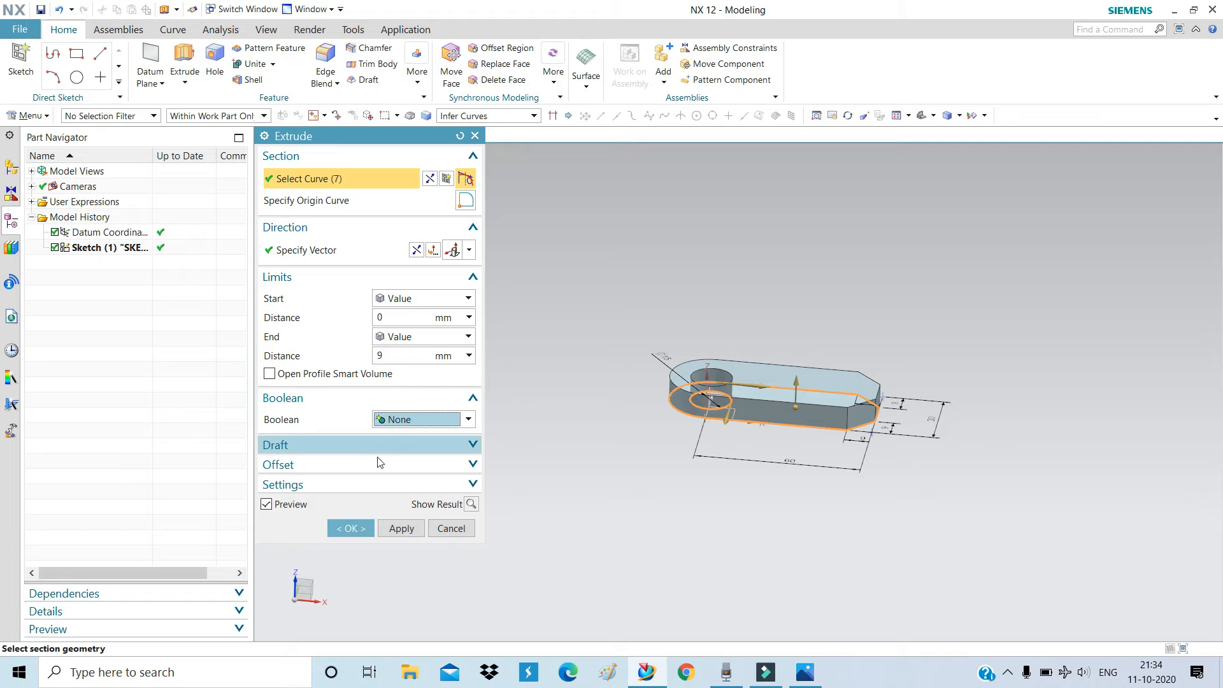
left_click(360, 526)
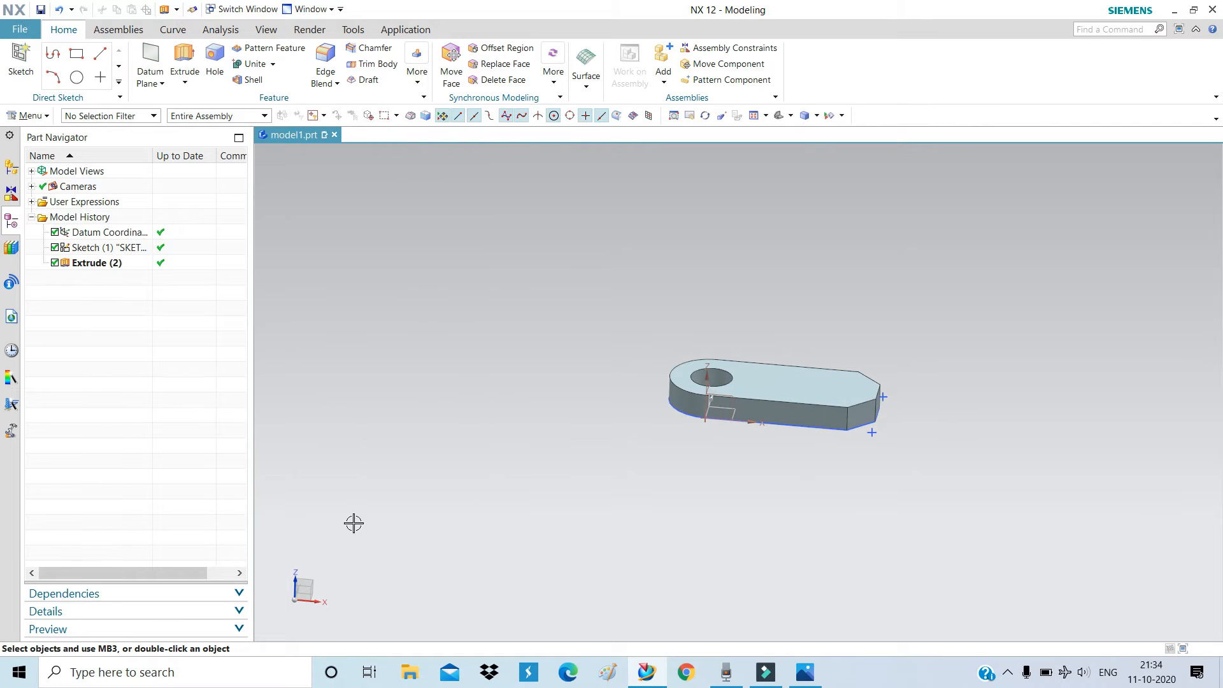
Consult the reference drawing for the raised rounded block and create a new sketch on the base plate's top face
mouse_move(666, 437)
middle_mouse_down()
mouse_move(666, 346)
mouse_move(682, 469)
mouse_move(677, 441)
middle_mouse_up()
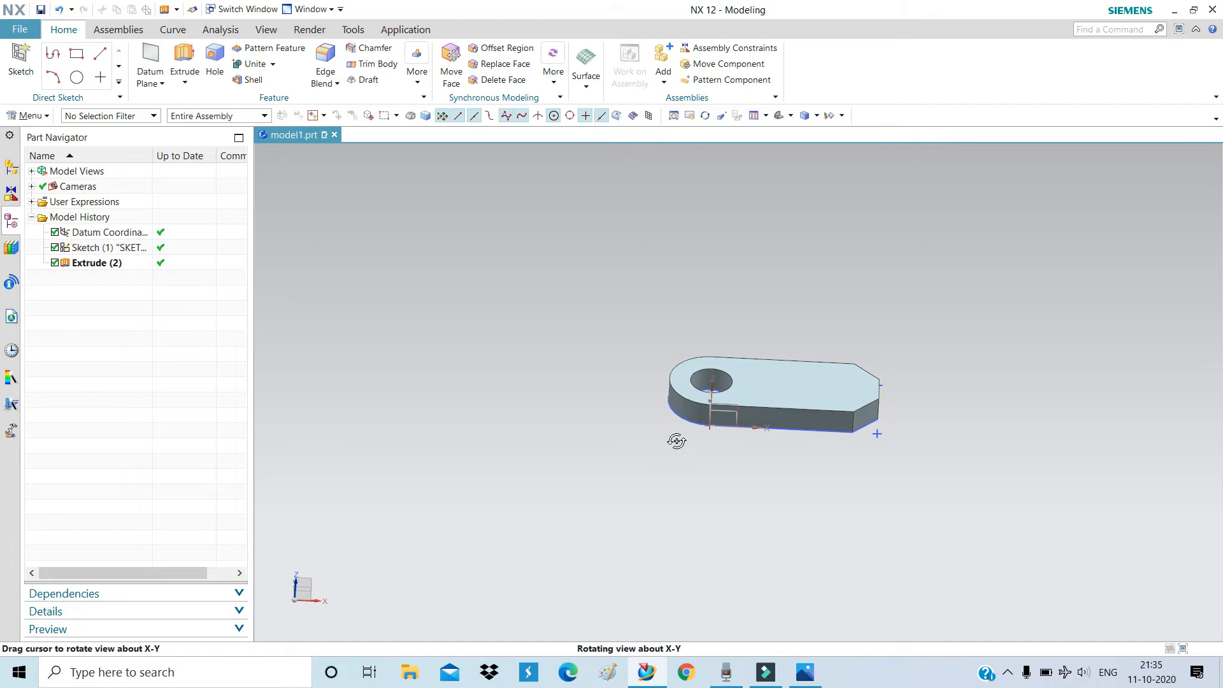
left_click(804, 672)
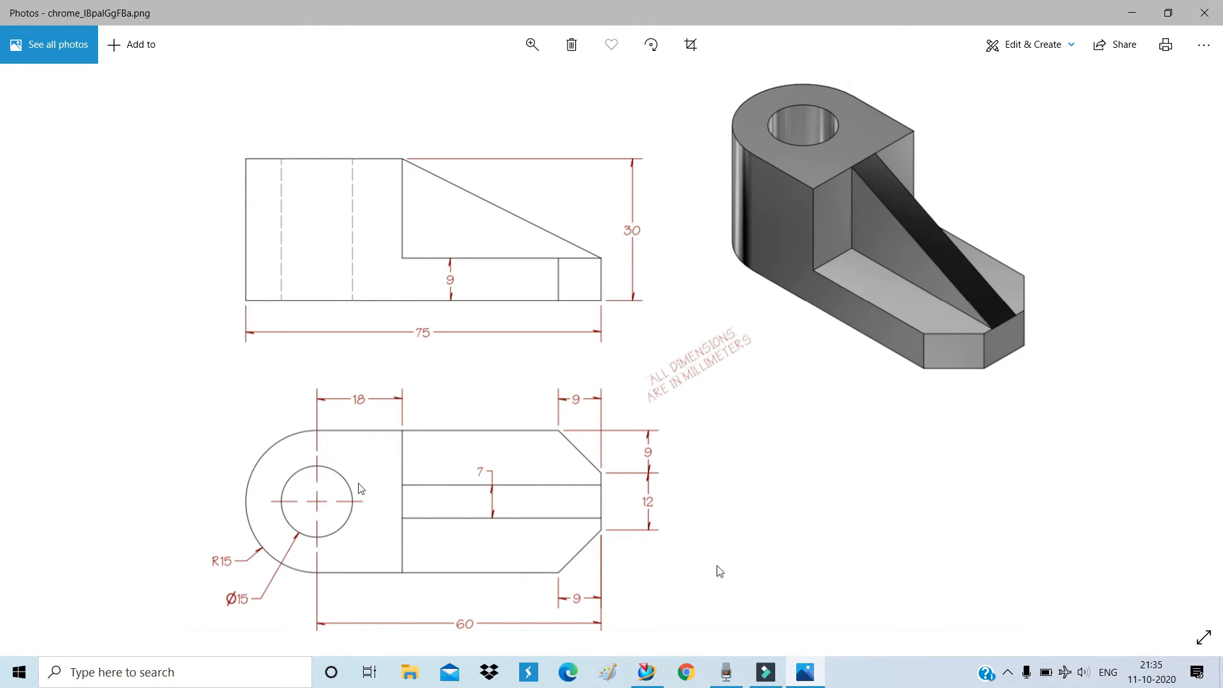
left_click(810, 680)
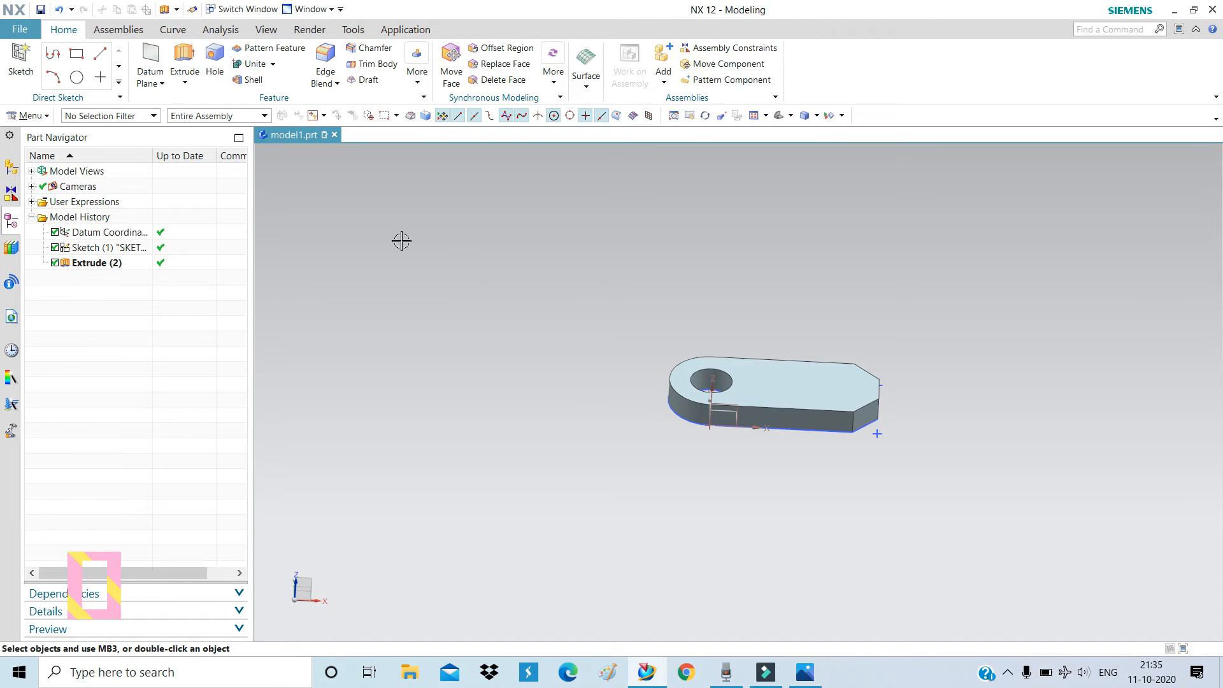
left_click(19, 61)
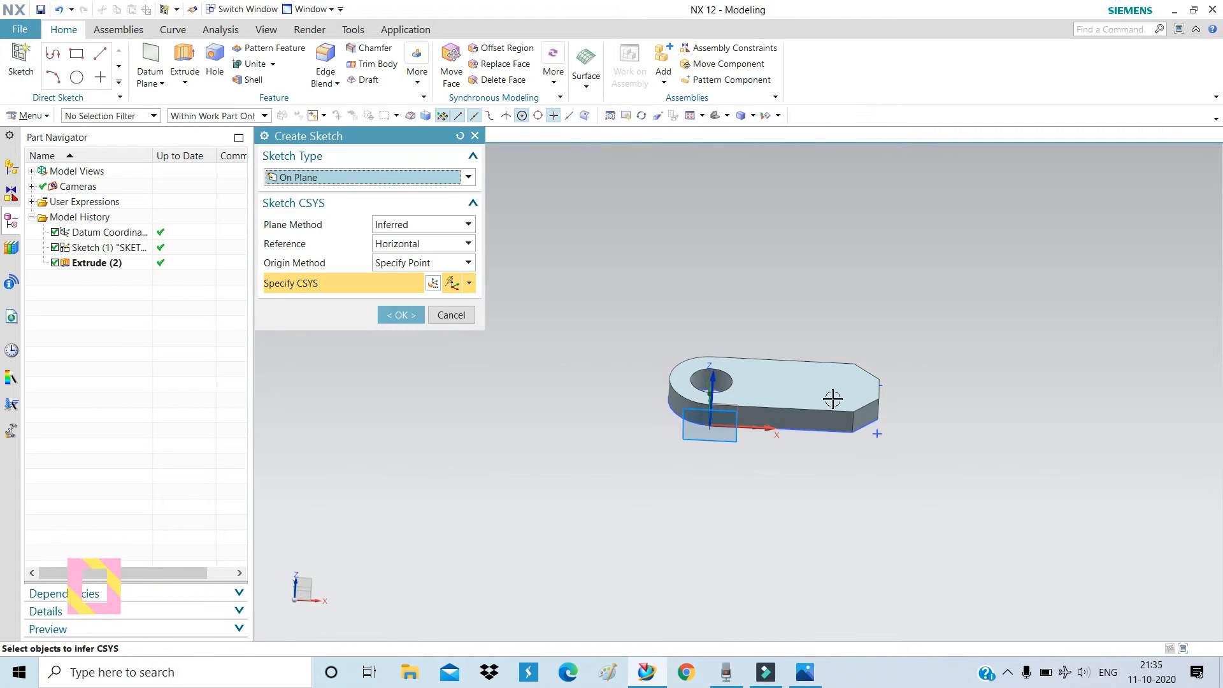
left_click(777, 374)
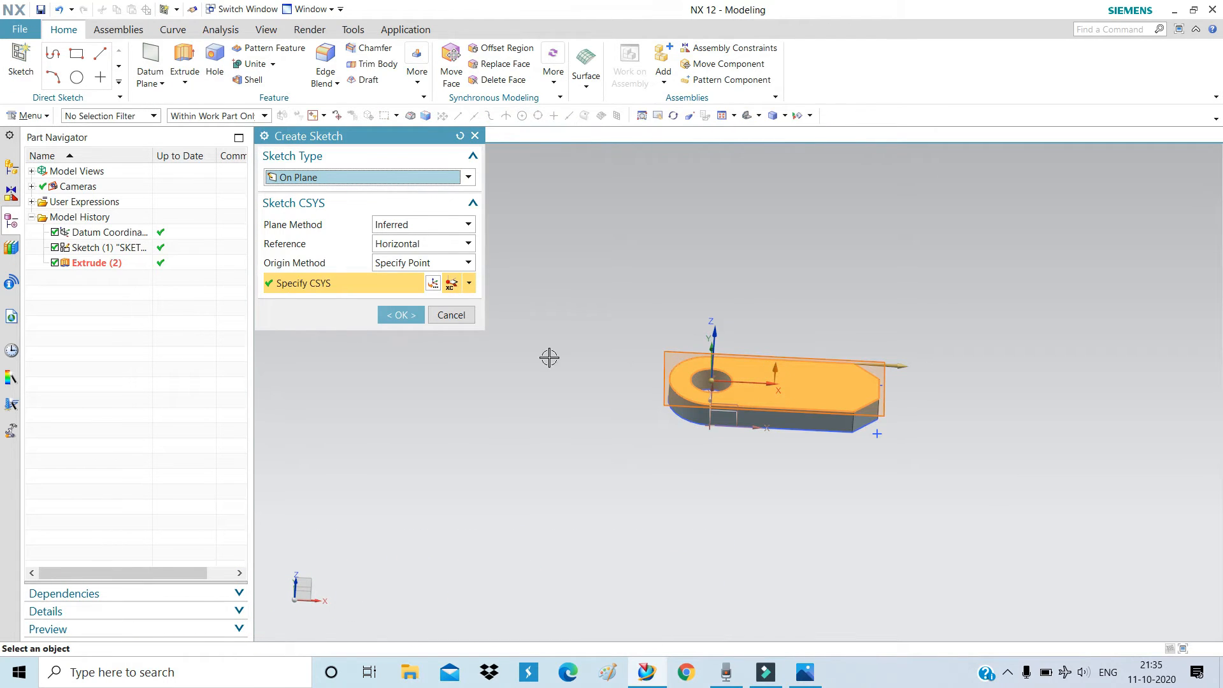
left_click(396, 315)
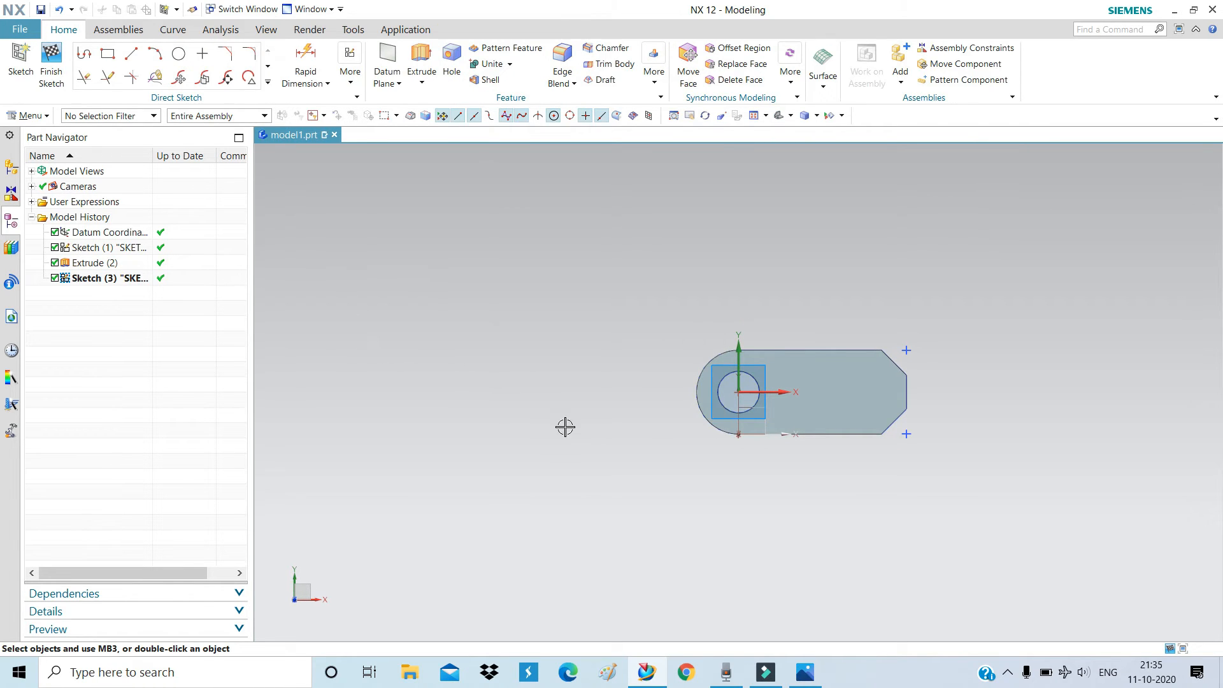
Check the raised rounded block's outline and dimensions in the reference drawing, then return to the sketch
scroll(785, 403, "up", 4)
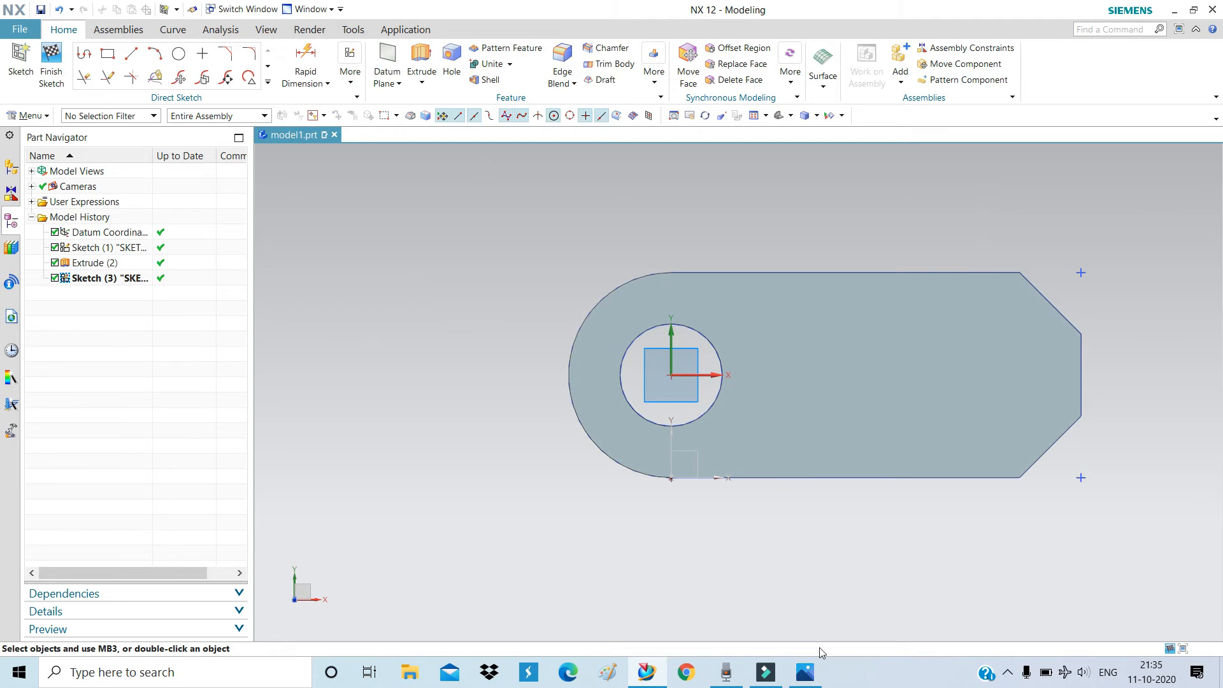
left_click(806, 672)
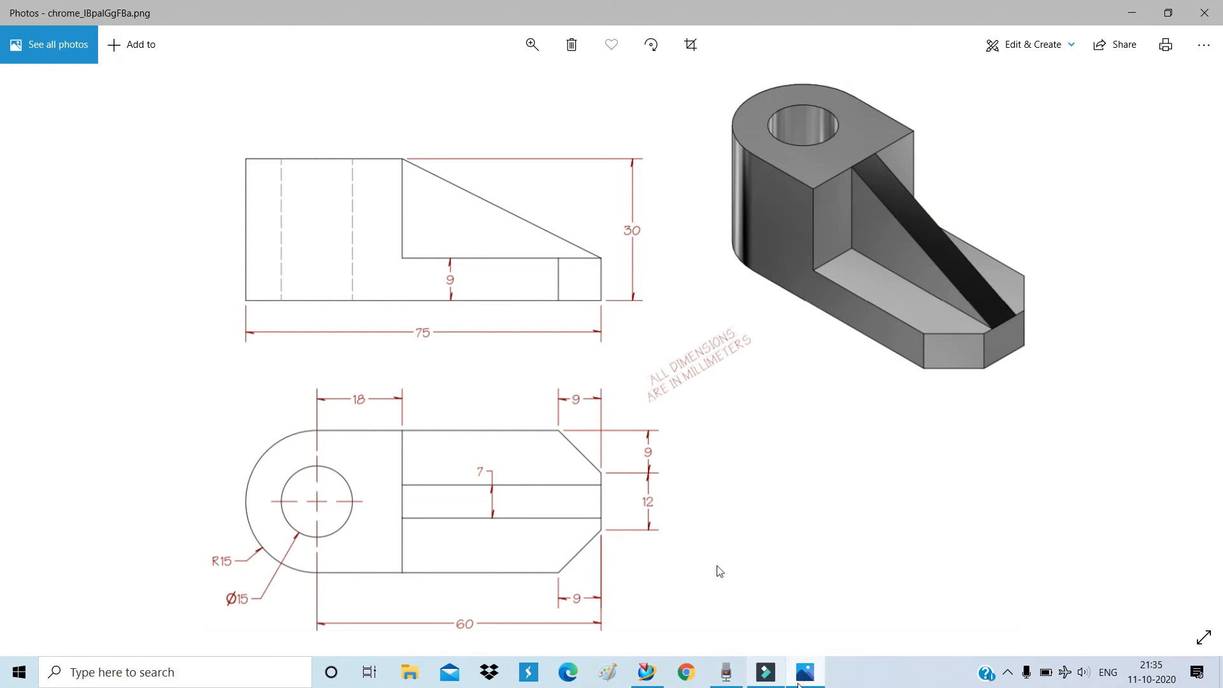
left_click(643, 680)
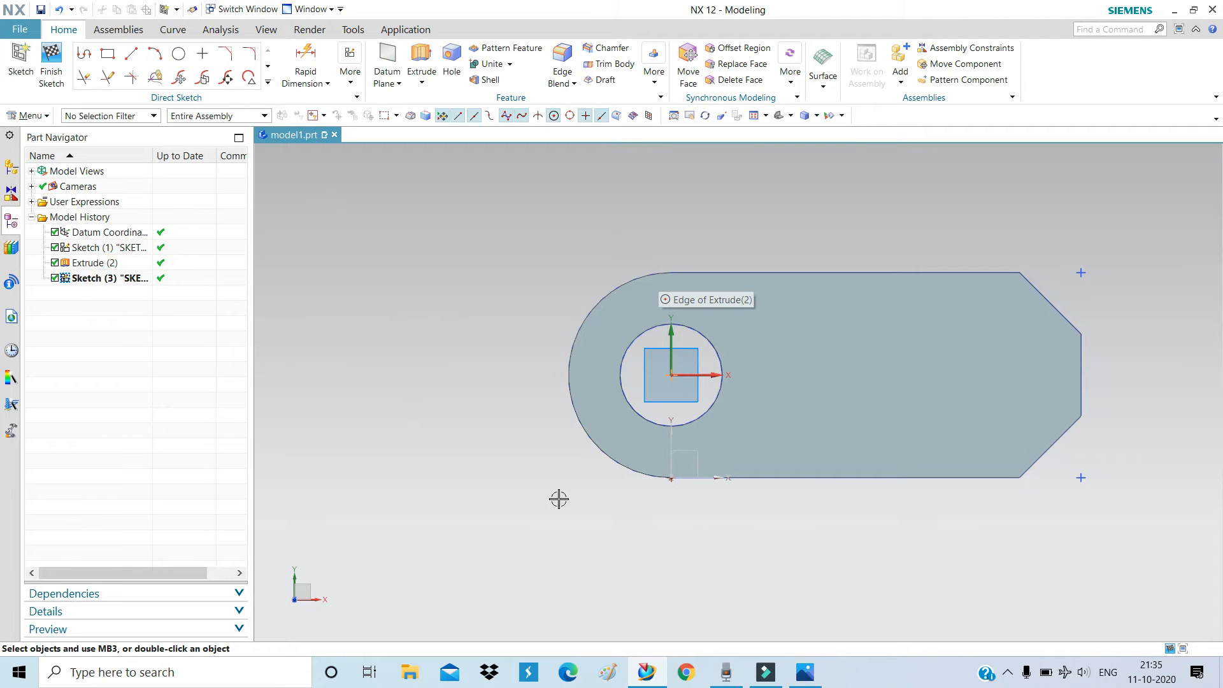
left_click(176, 32)
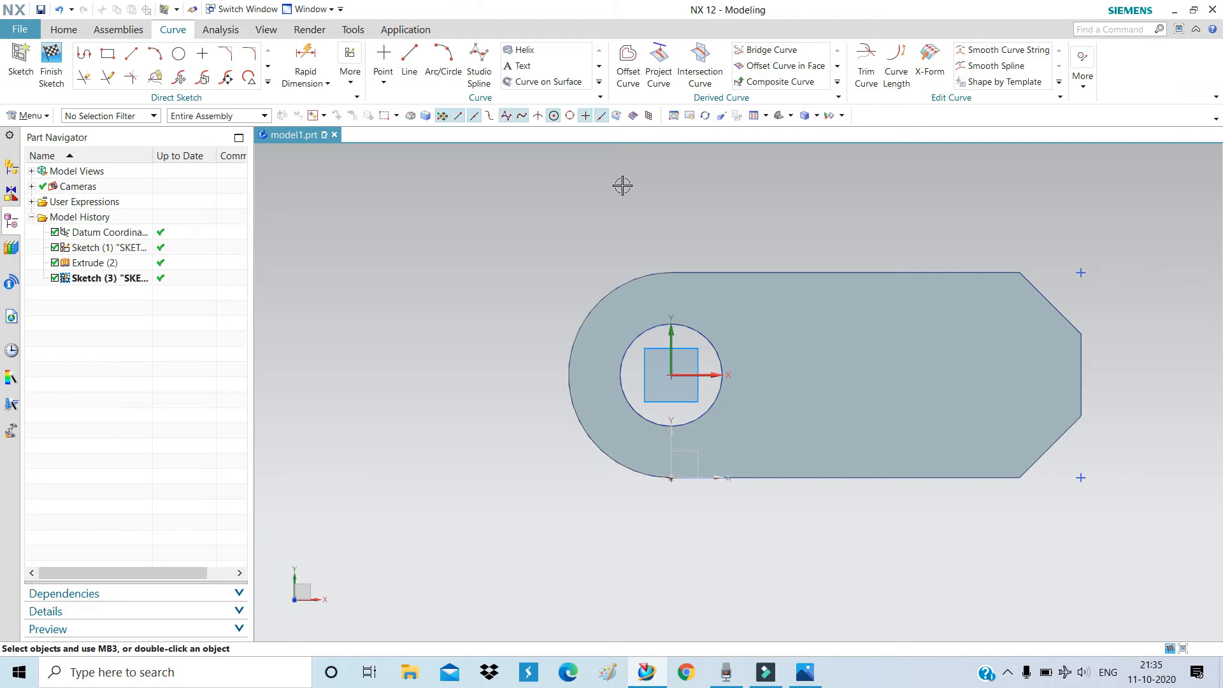
left_click(656, 81)
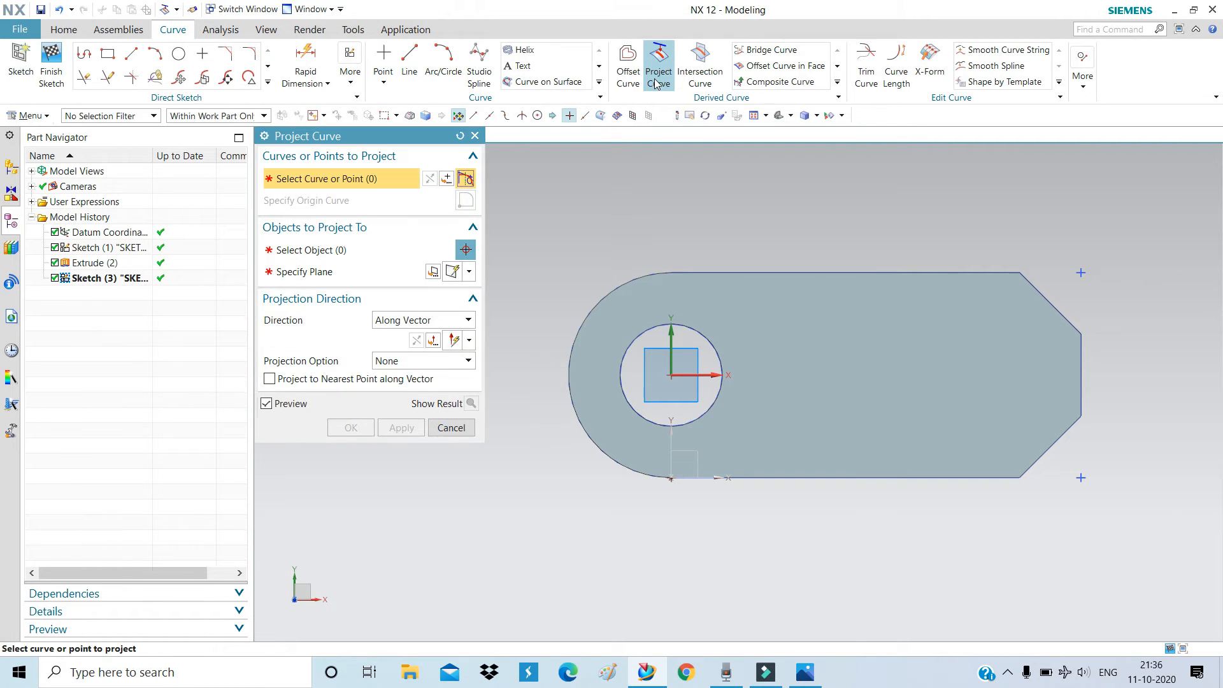
left_click(581, 320)
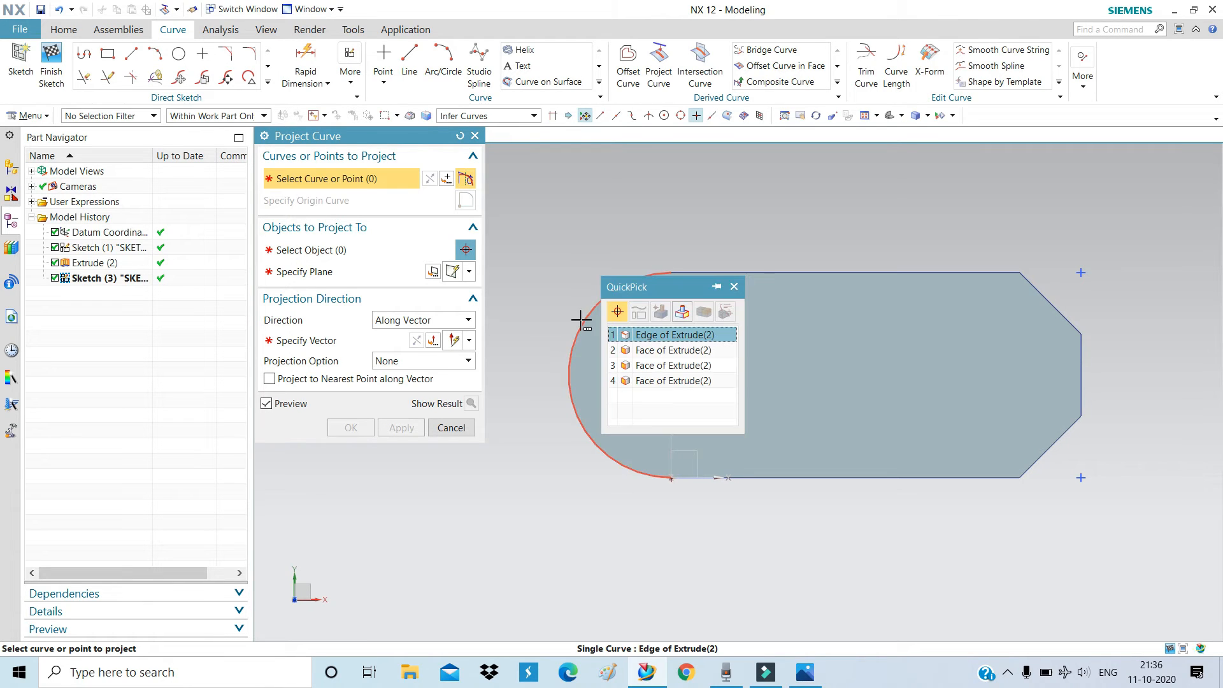
left_click(671, 335)
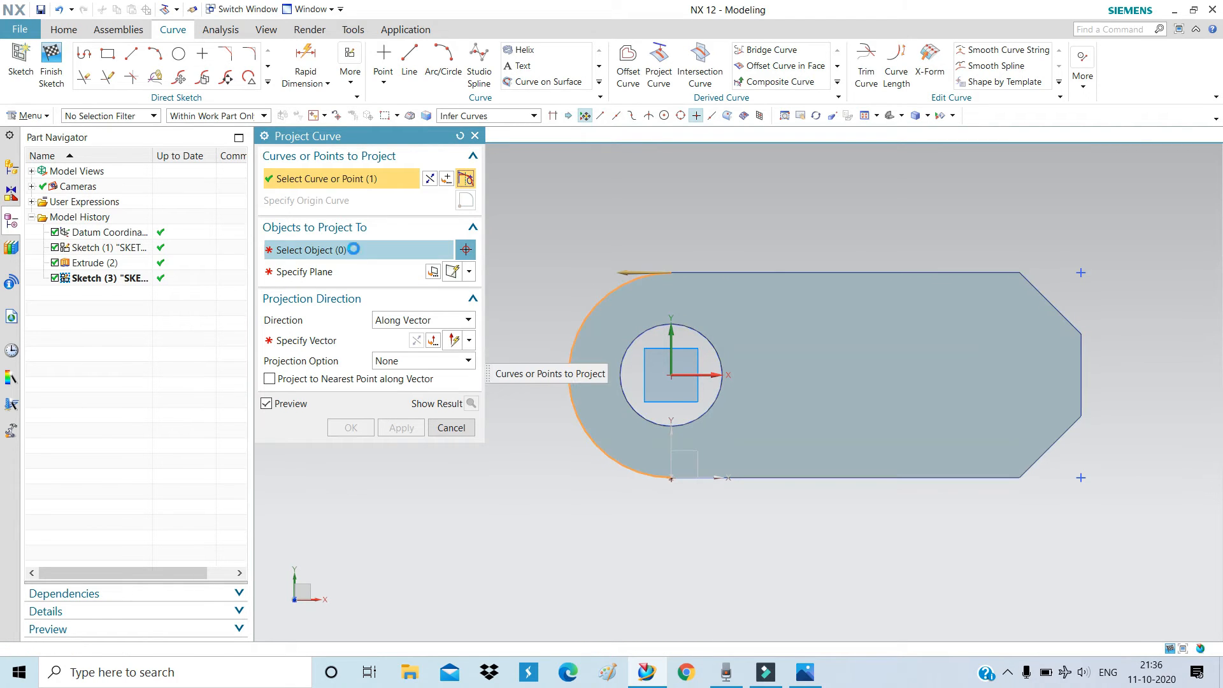
left_click(354, 249)
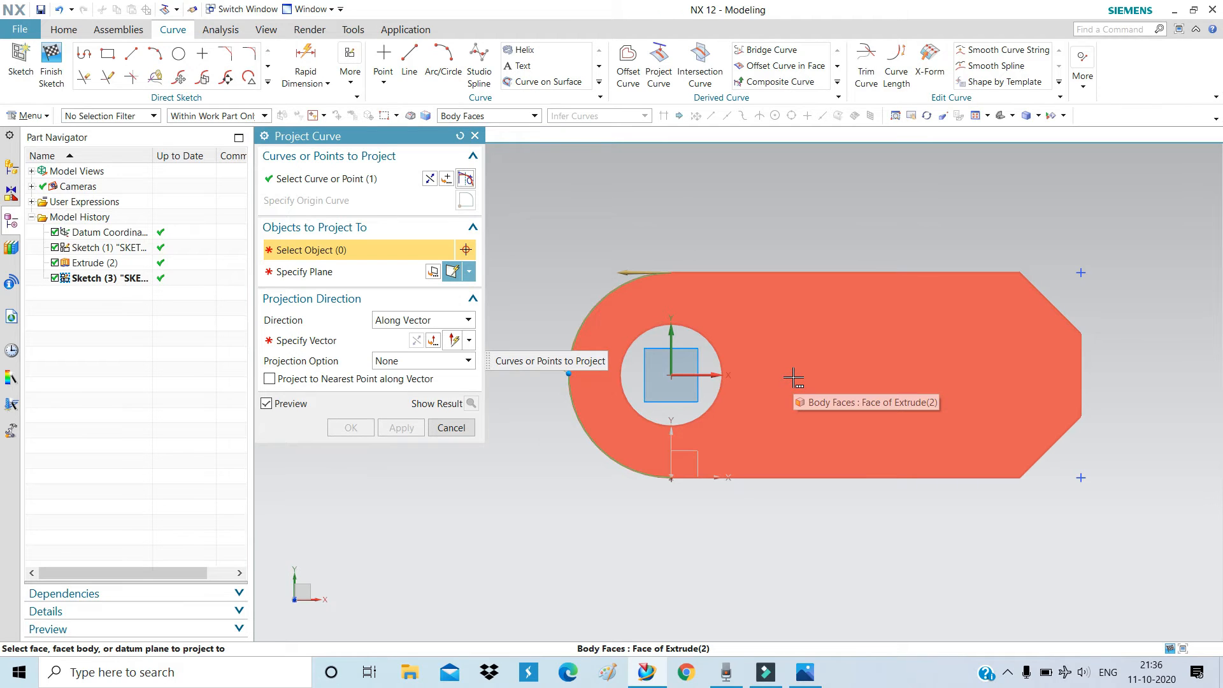
left_click(474, 135)
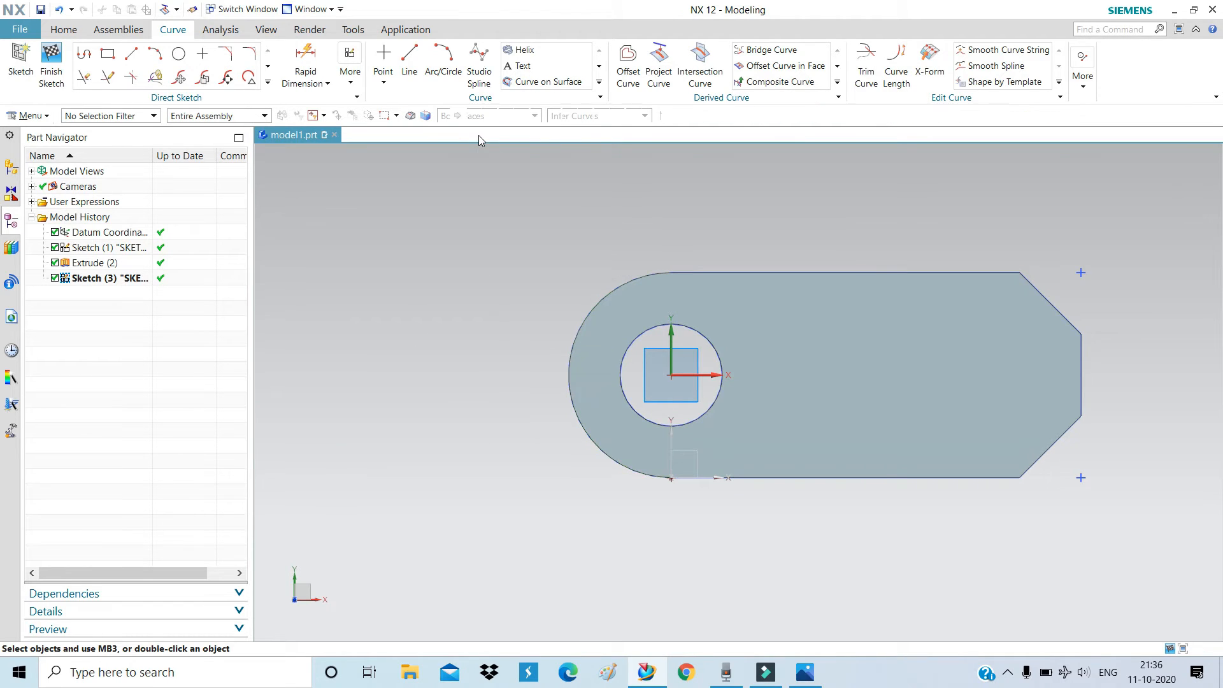
Project the base plate's rounded end edge into the active sketch with the sketch Project Curve command
left_click(267, 82)
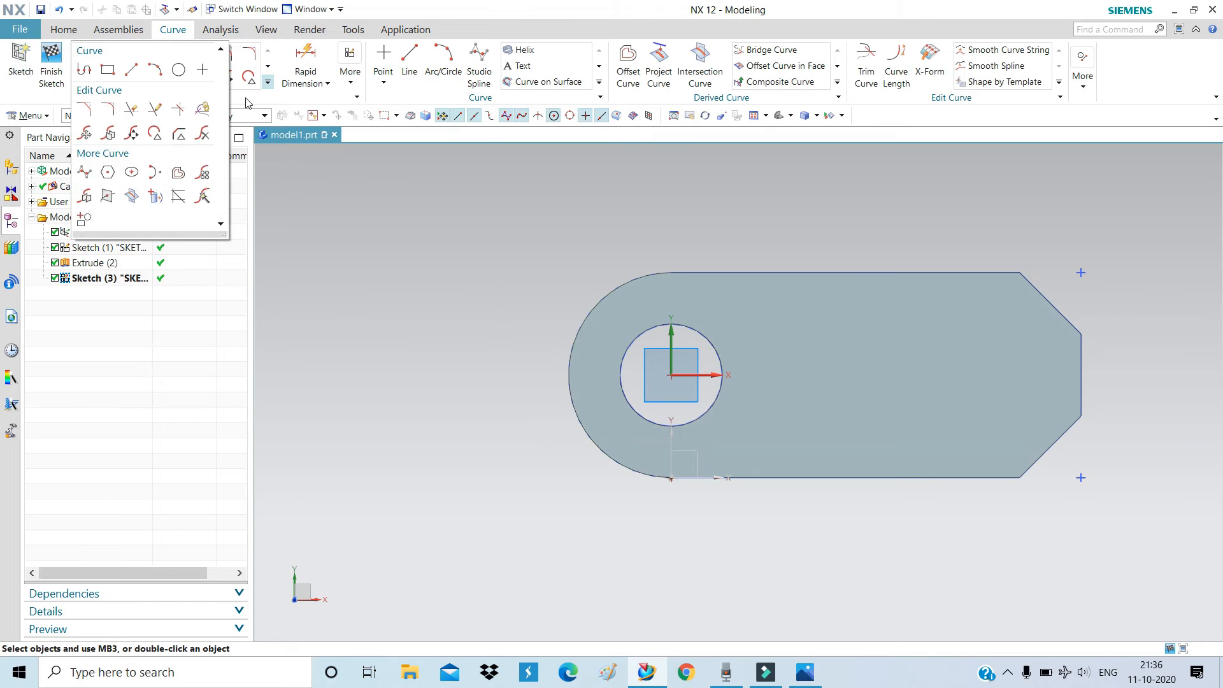
left_click(153, 200)
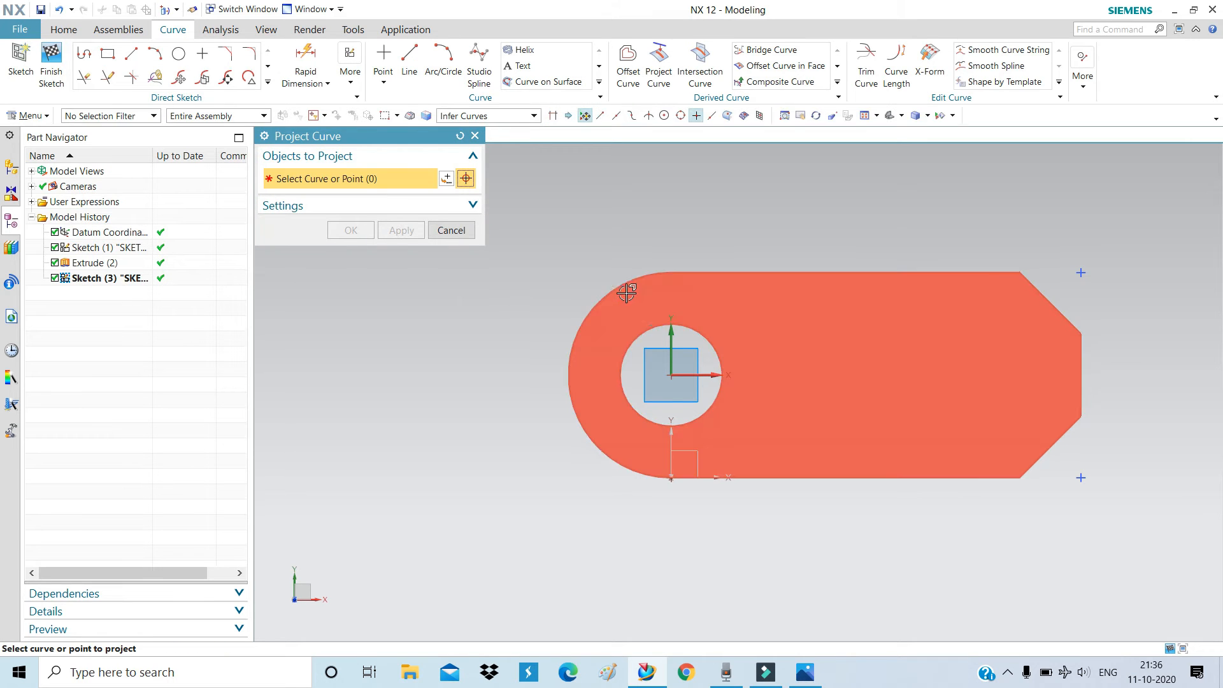
left_click(620, 286)
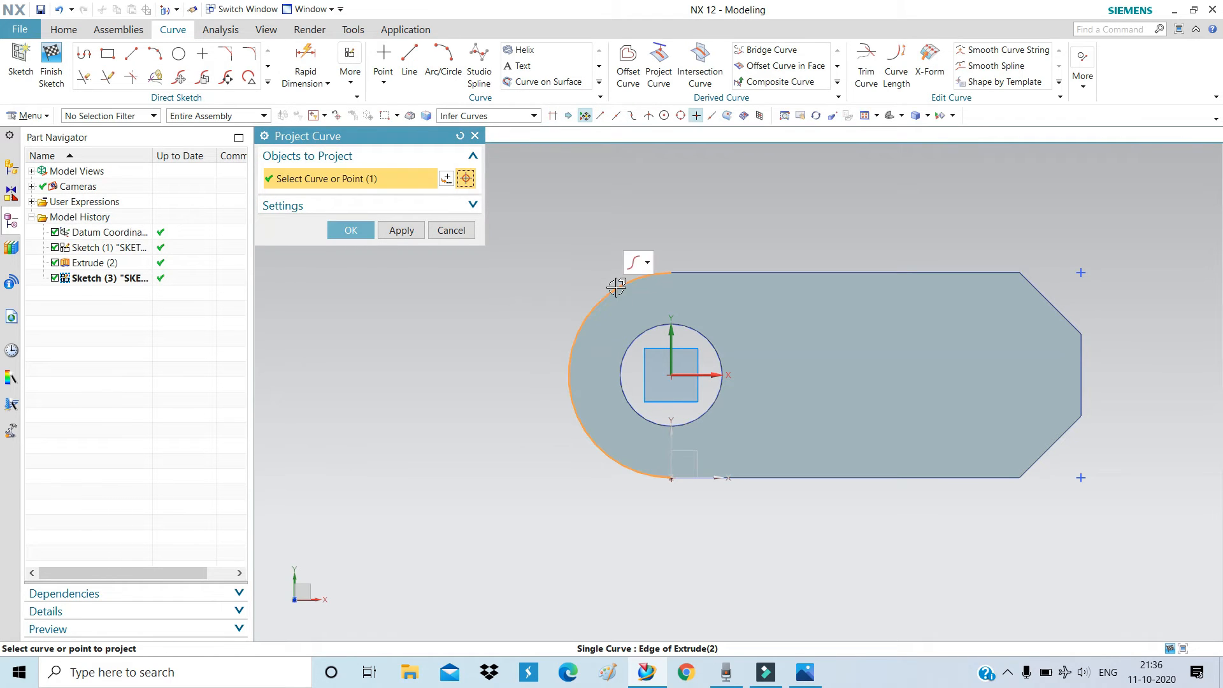
left_click(351, 230)
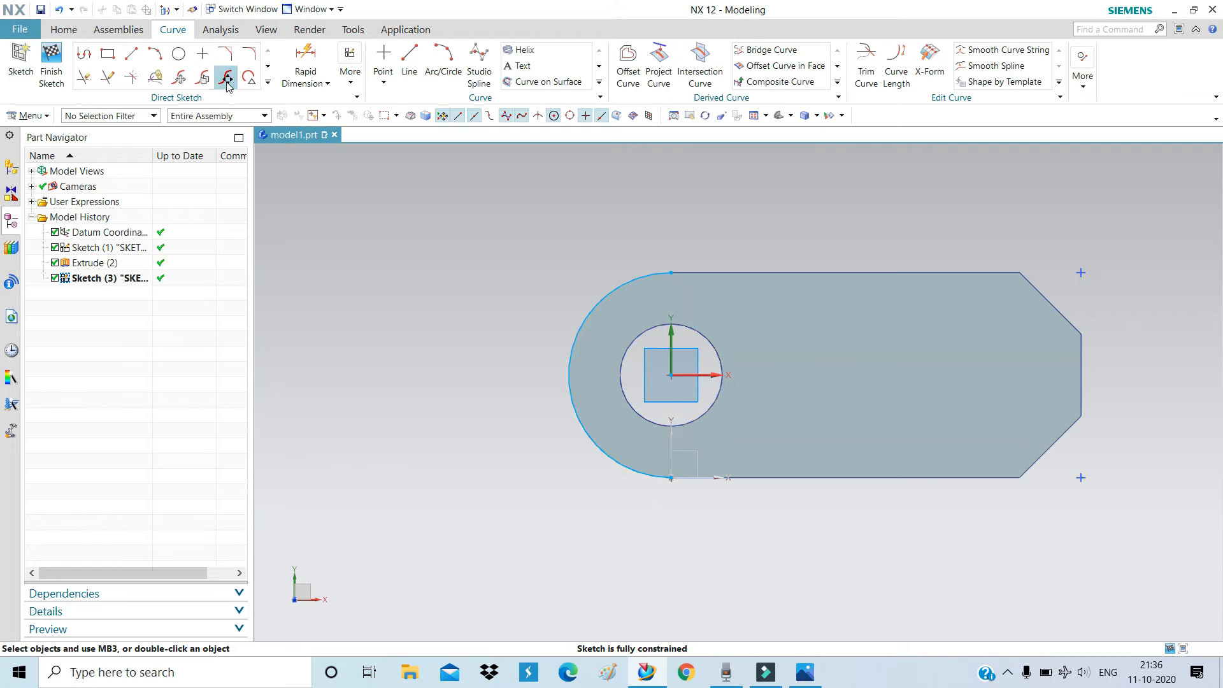
Project only the hole's circular edge into the sketch, using the Single Curve selection rule
left_click(268, 83)
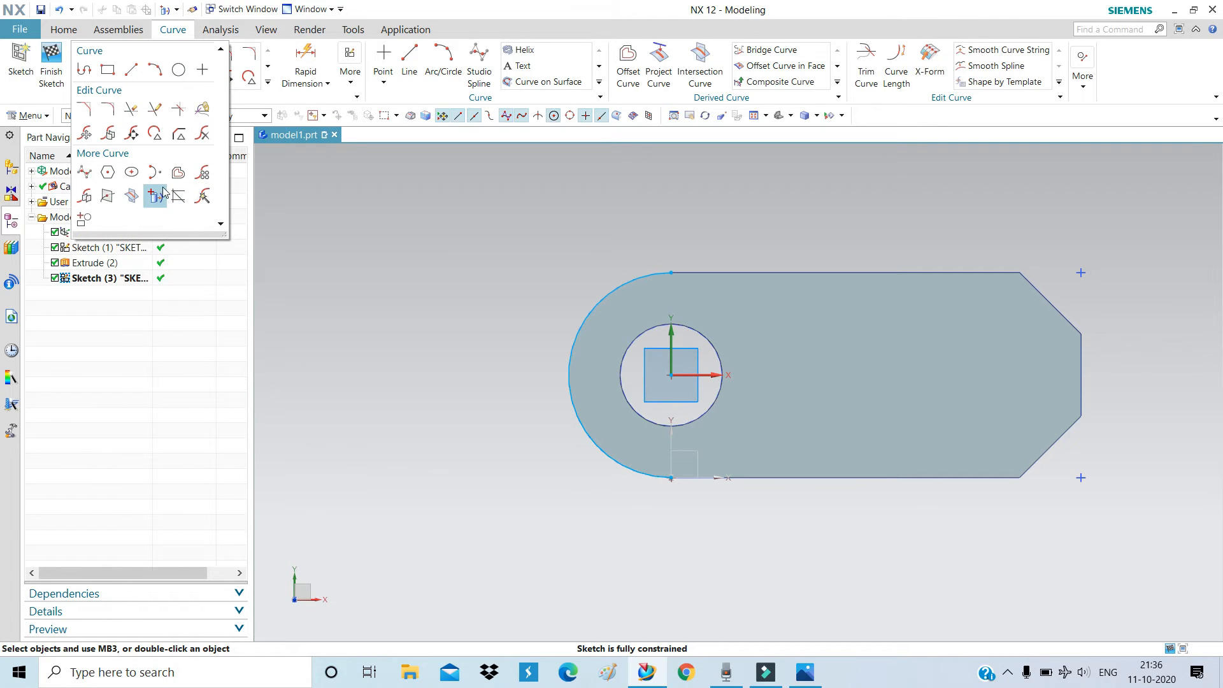
left_click(153, 195)
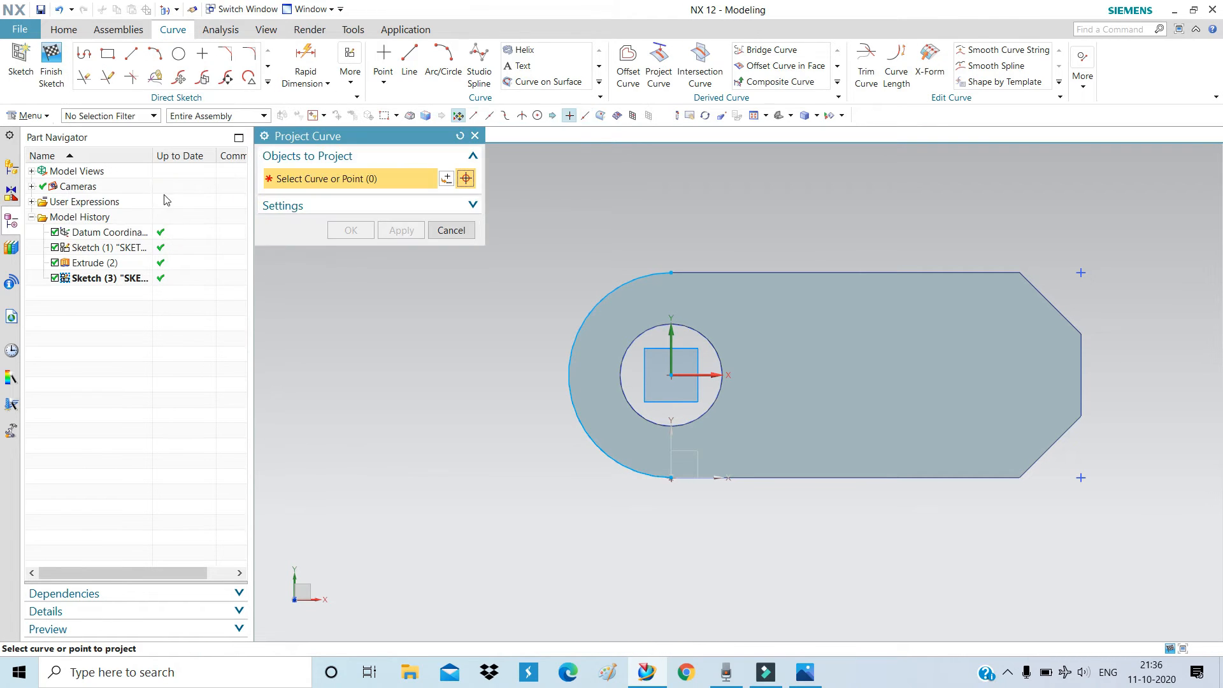
left_click(635, 341)
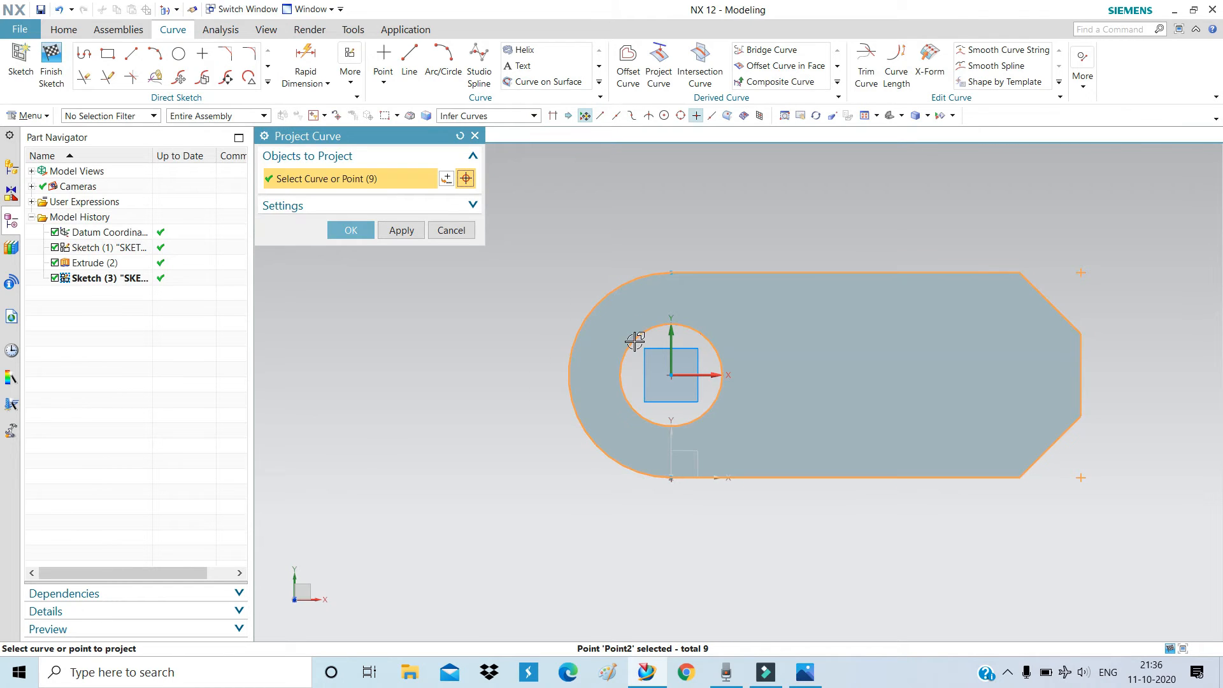
left_click_drag(367, 140, 317, 140)
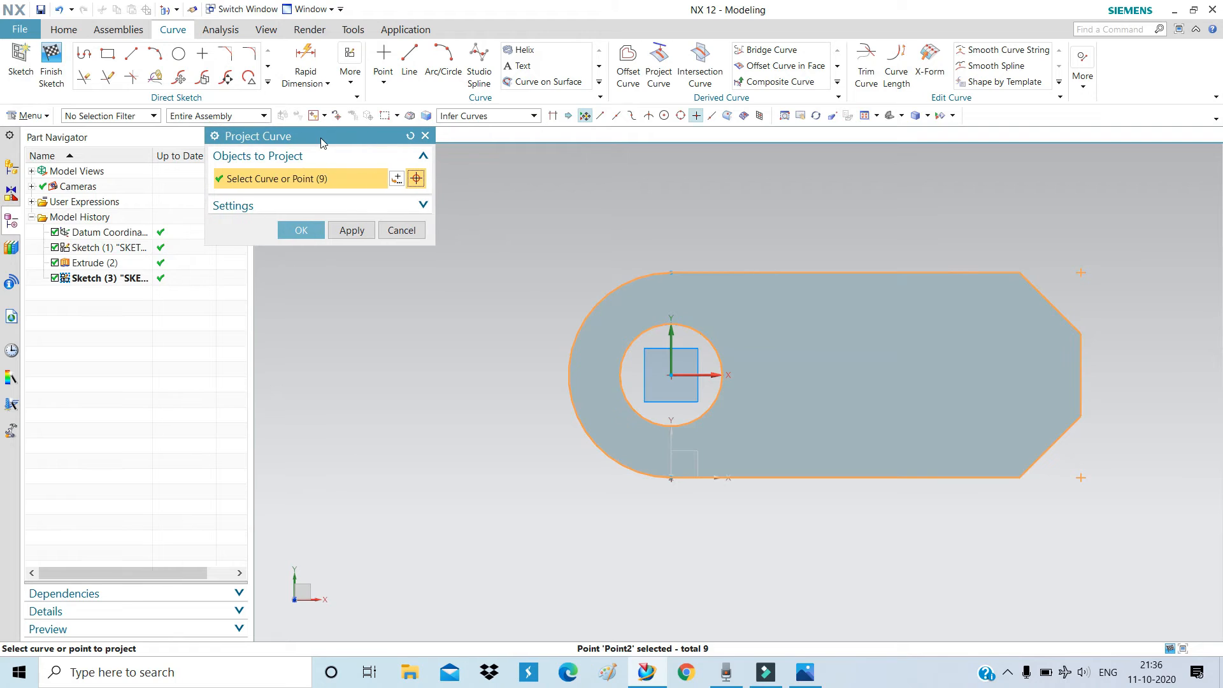
left_click(410, 136)
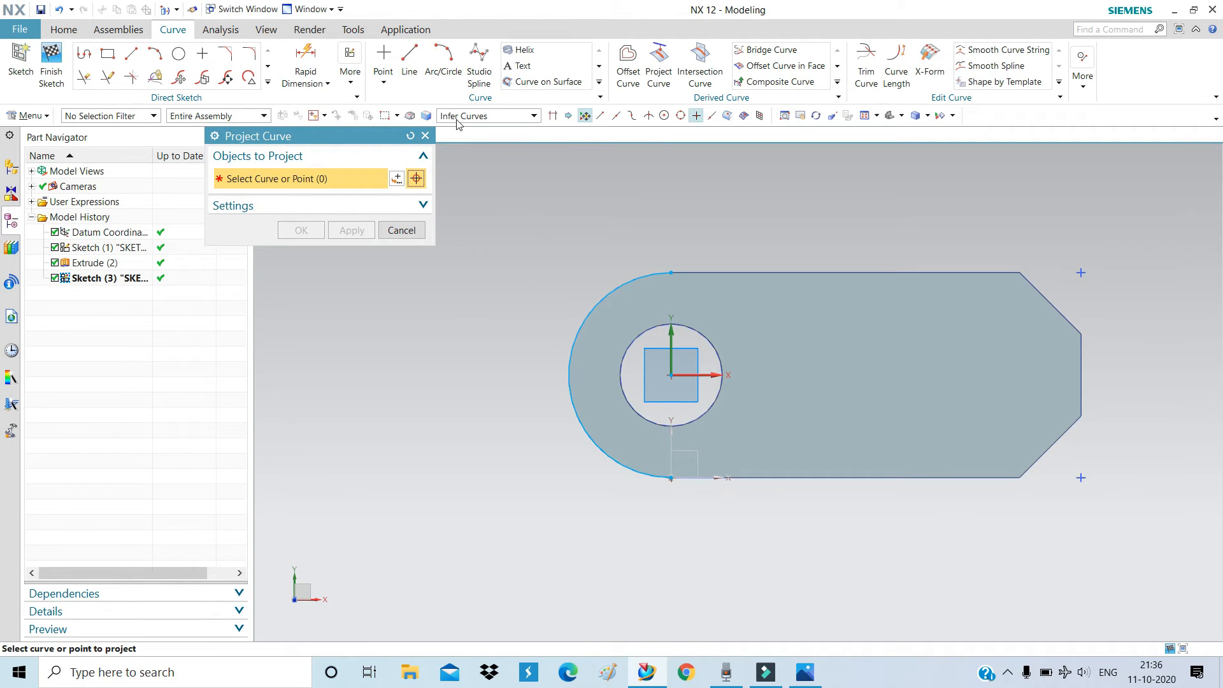
left_click(457, 116)
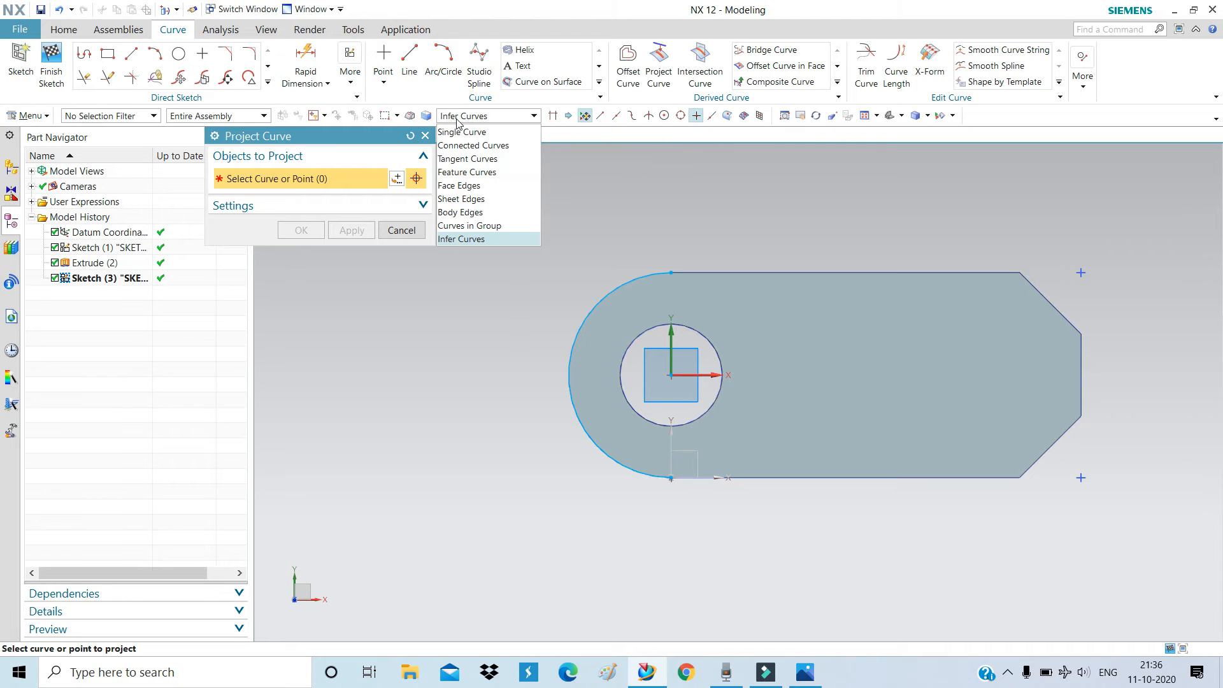
left_click(453, 131)
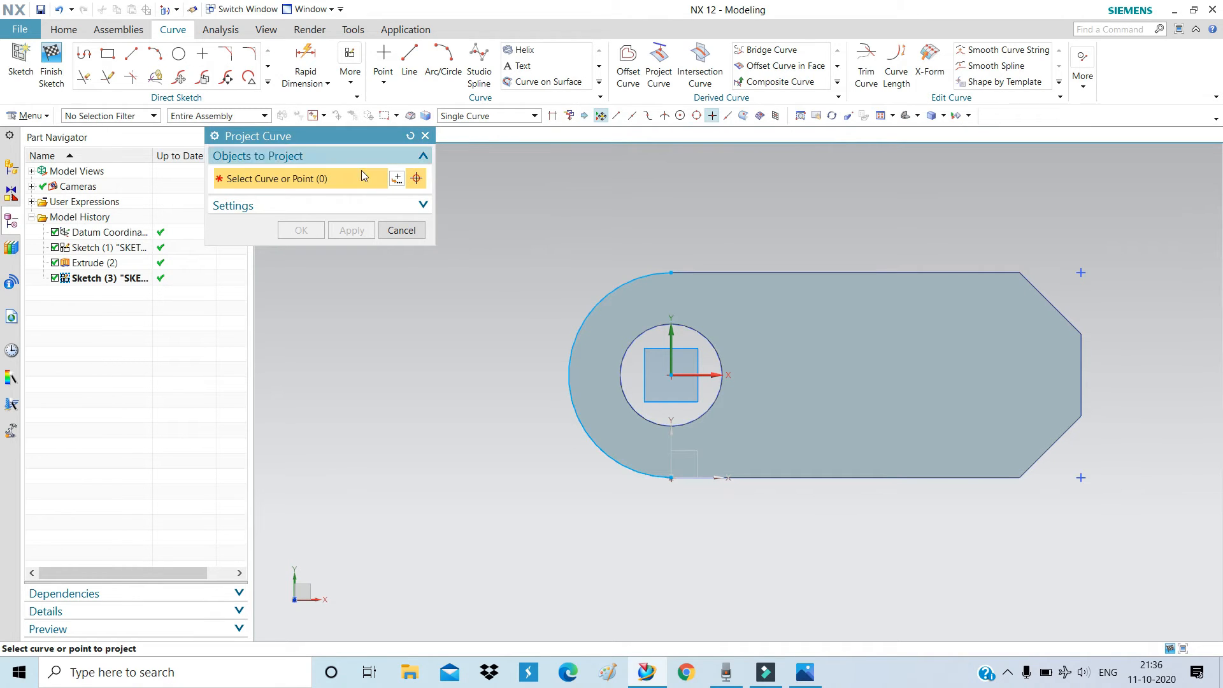
left_click(648, 333)
left_click(300, 230)
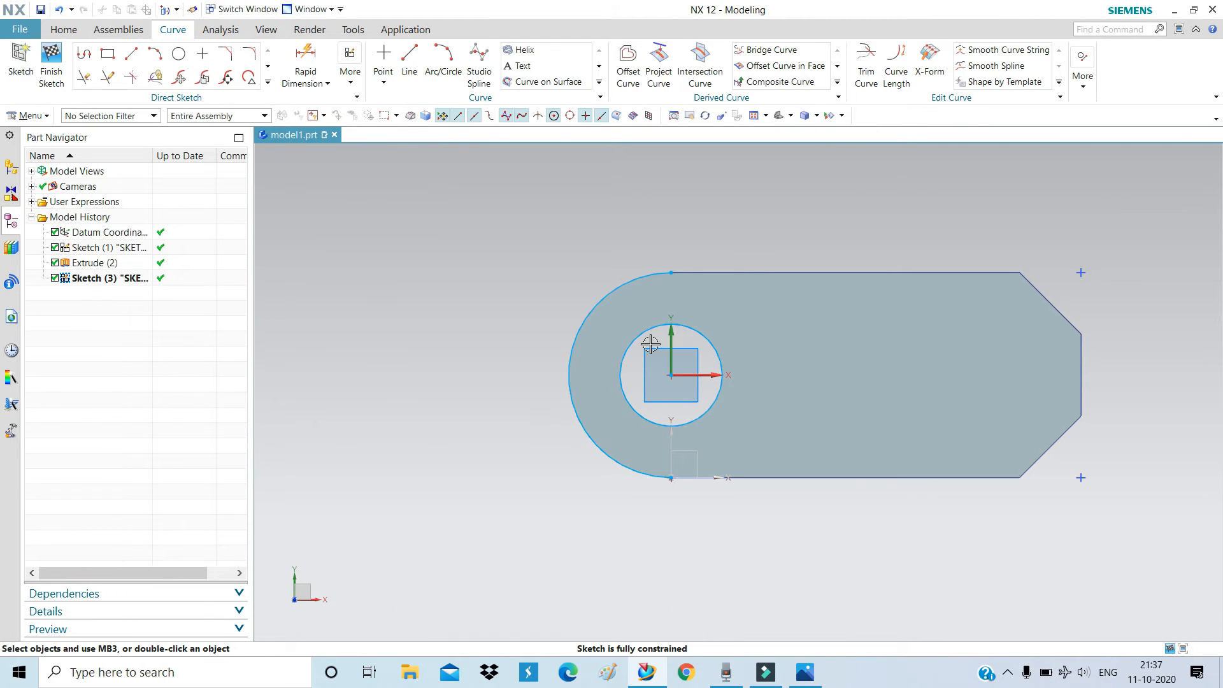
Draw a line across the plate between its long edges, about 16.4 mm right of the hole centre, and constrain it vertical
left_click(804, 671)
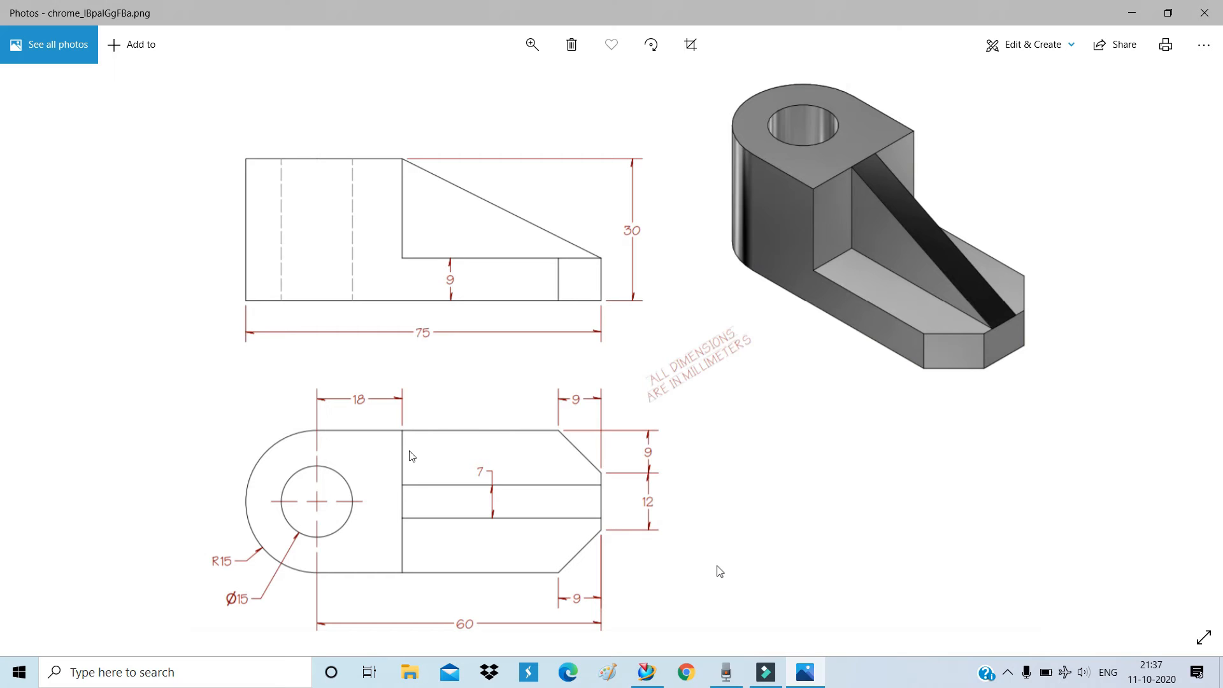
left_click(647, 673)
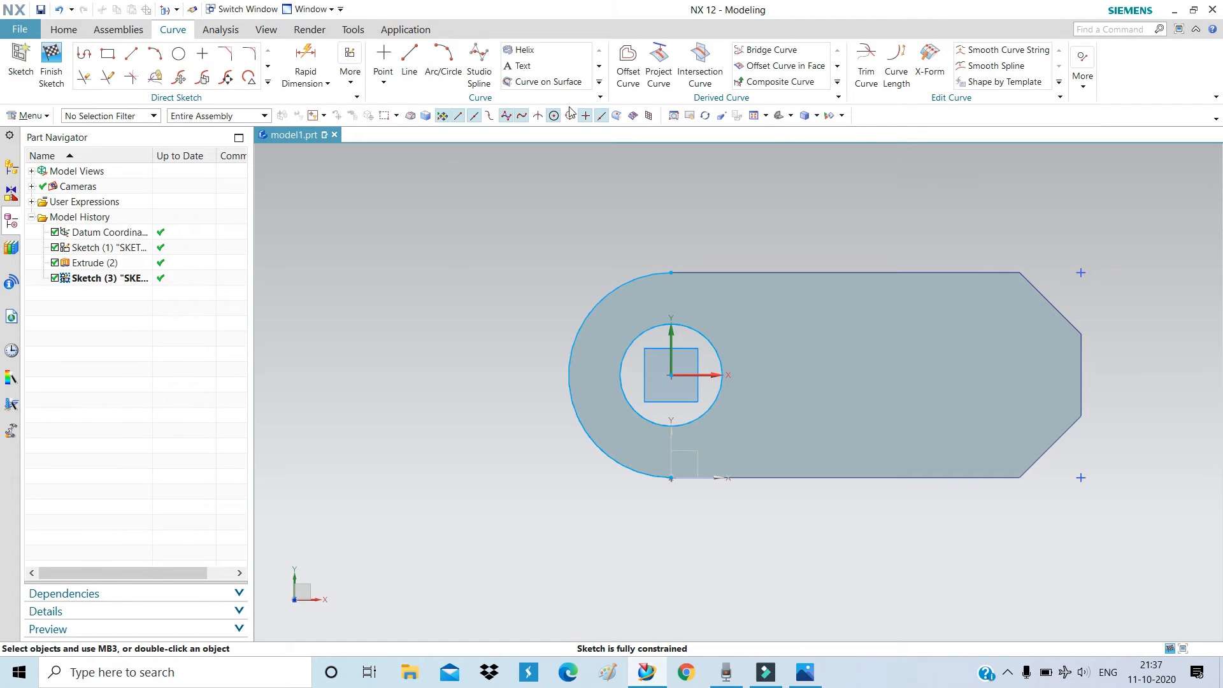
left_click(132, 55)
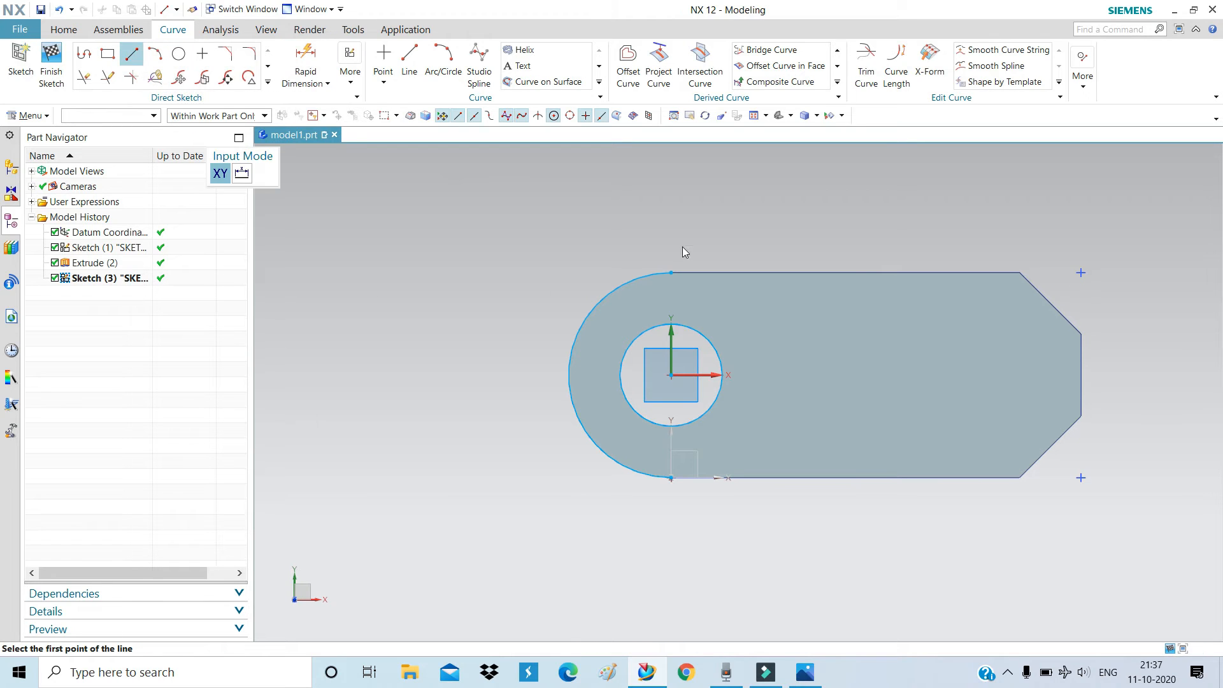
left_click(785, 273)
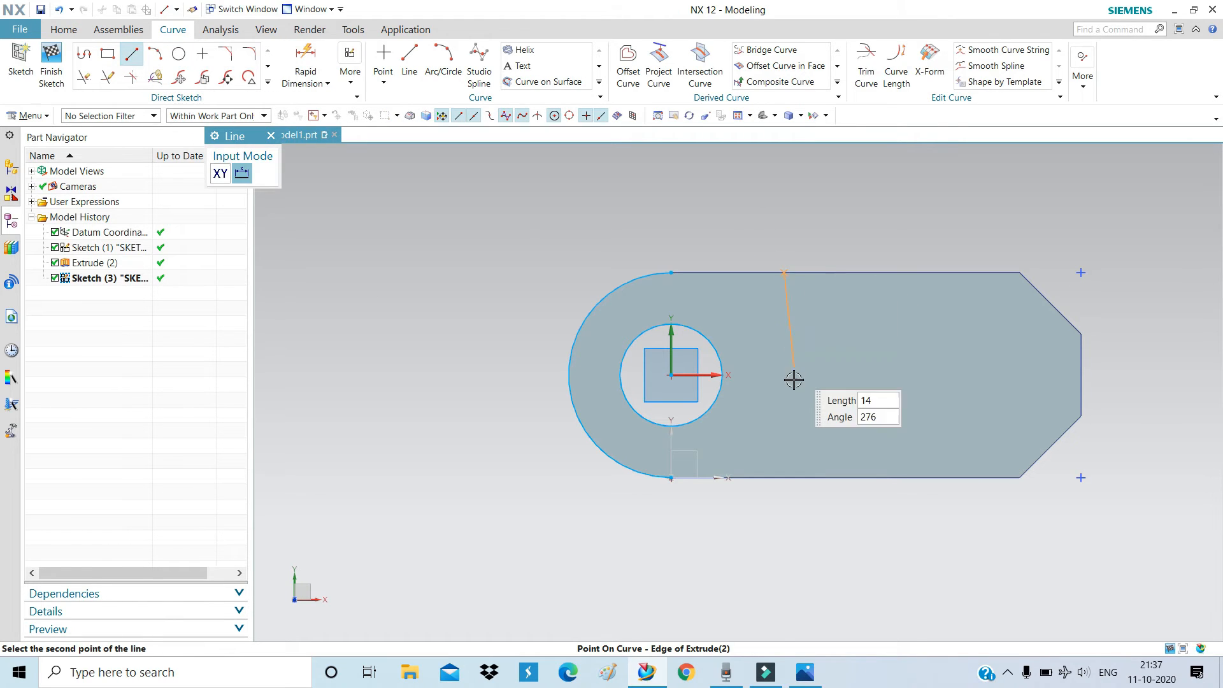
left_click(783, 477)
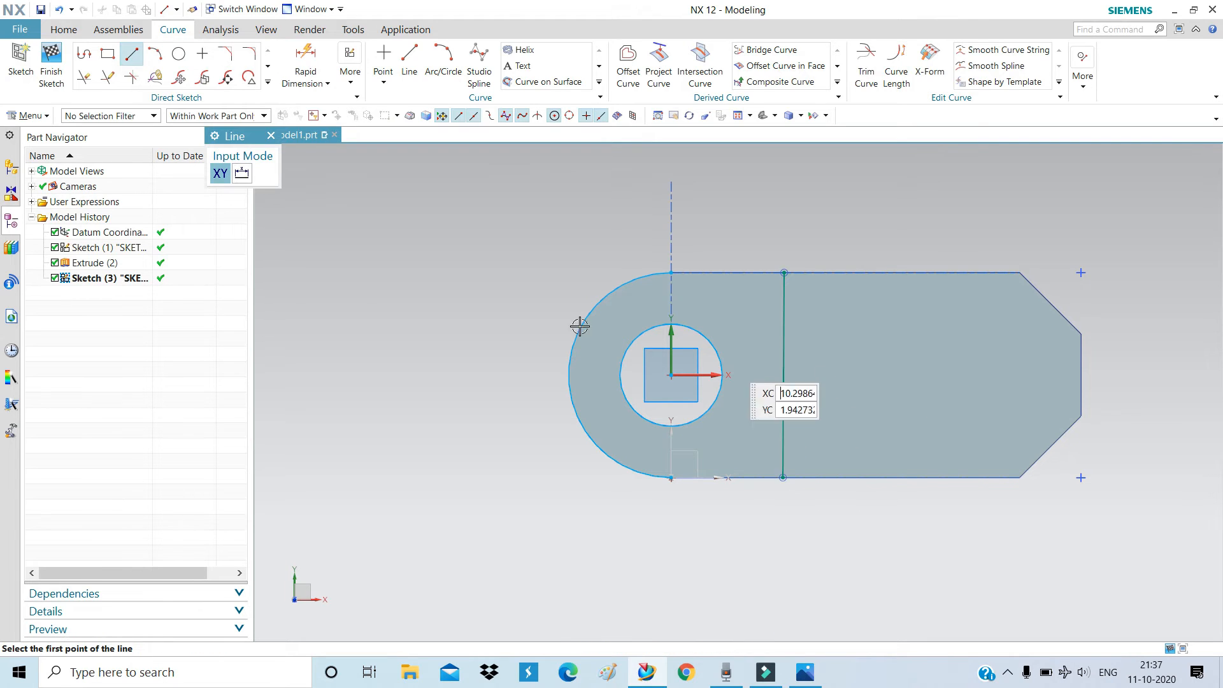
left_click(132, 52)
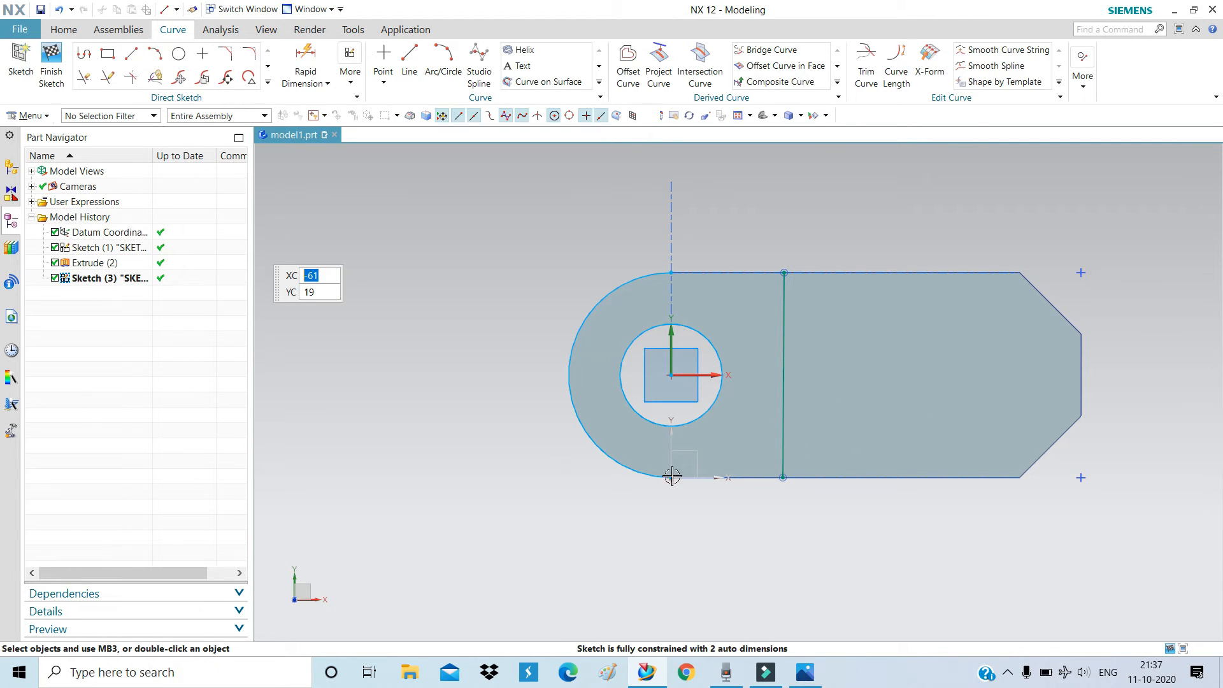
left_click(782, 345)
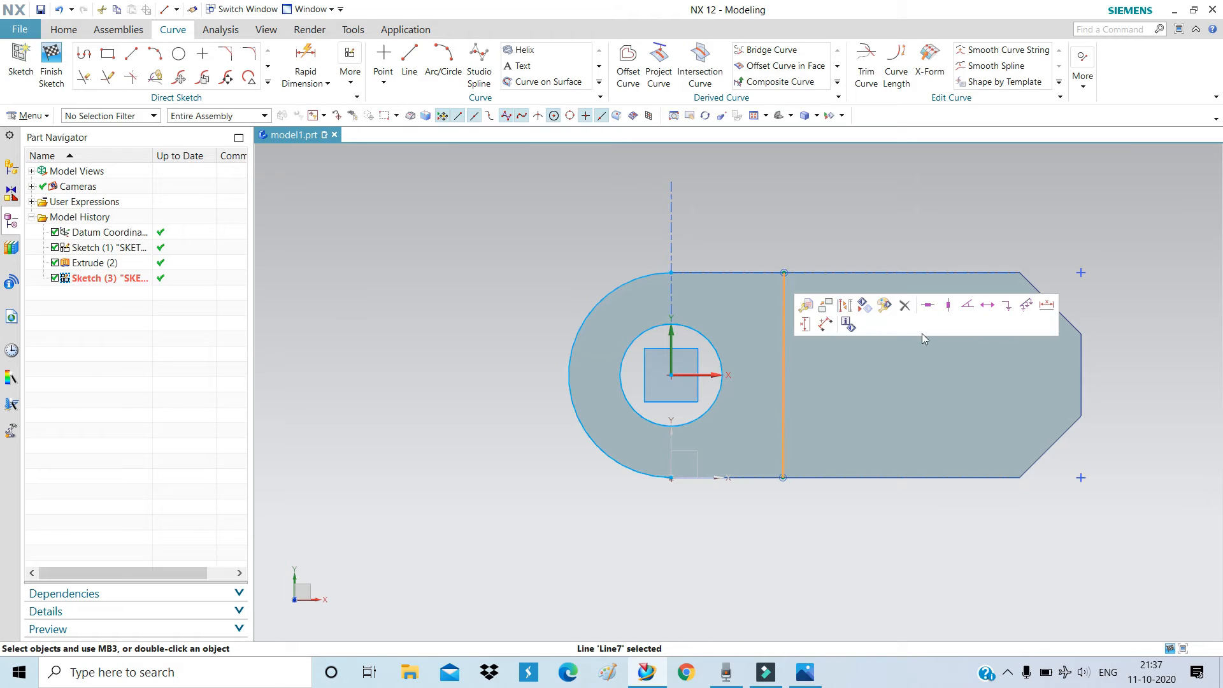
key("Escape")
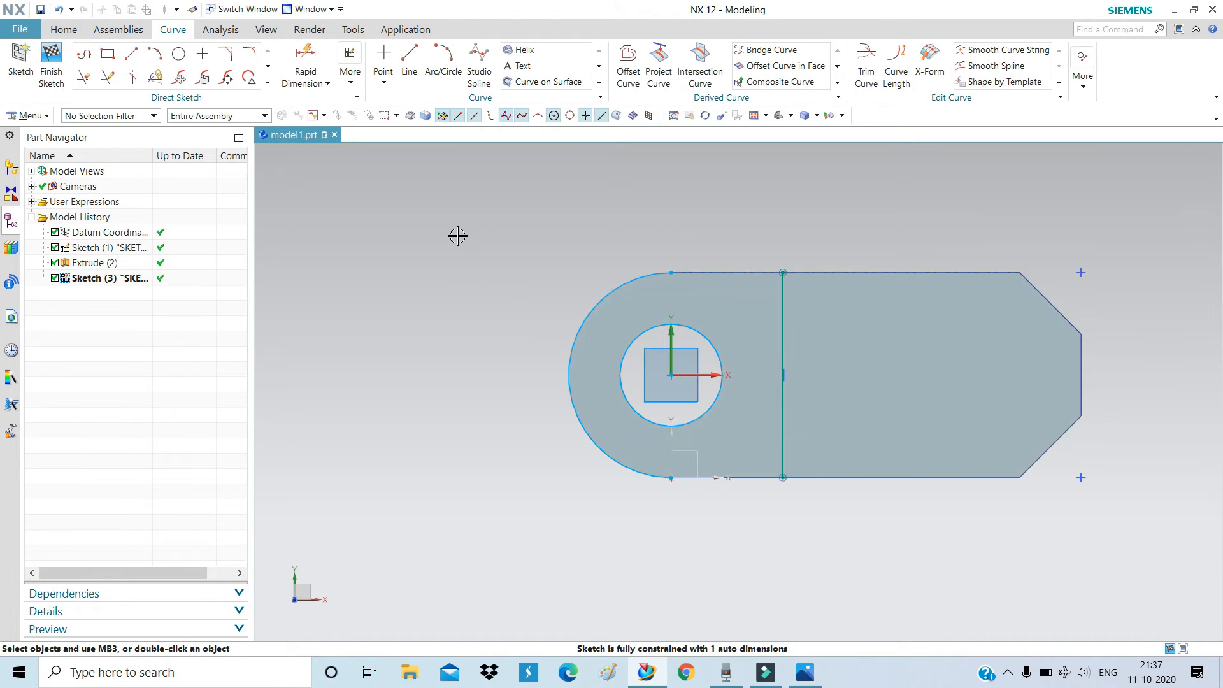
Dimension the horizontal distance from the hole centre to the vertical line as 18 mm
left_click(306, 64)
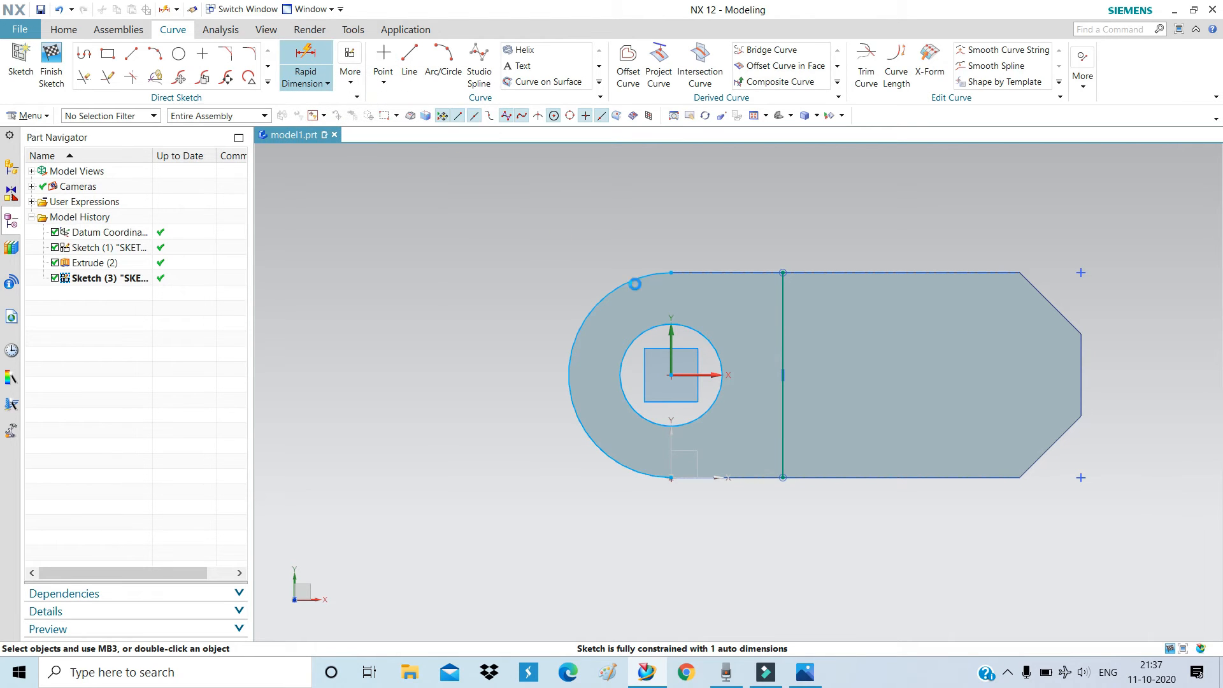
left_click(780, 307)
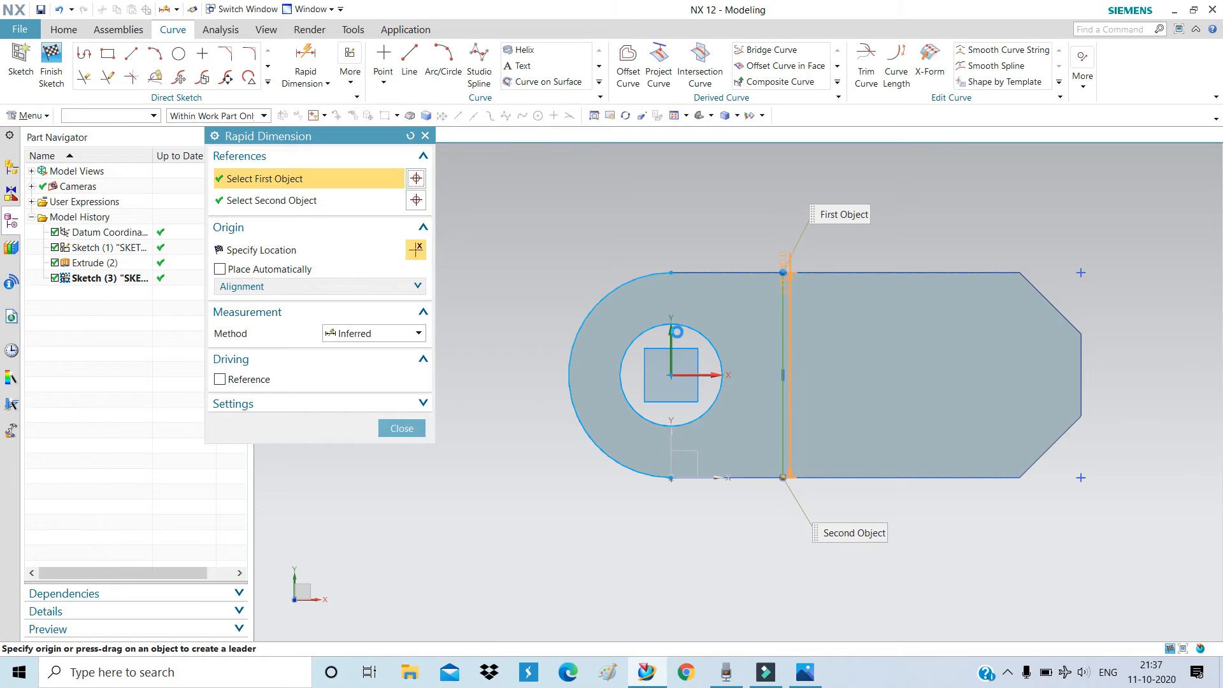
left_click(670, 330)
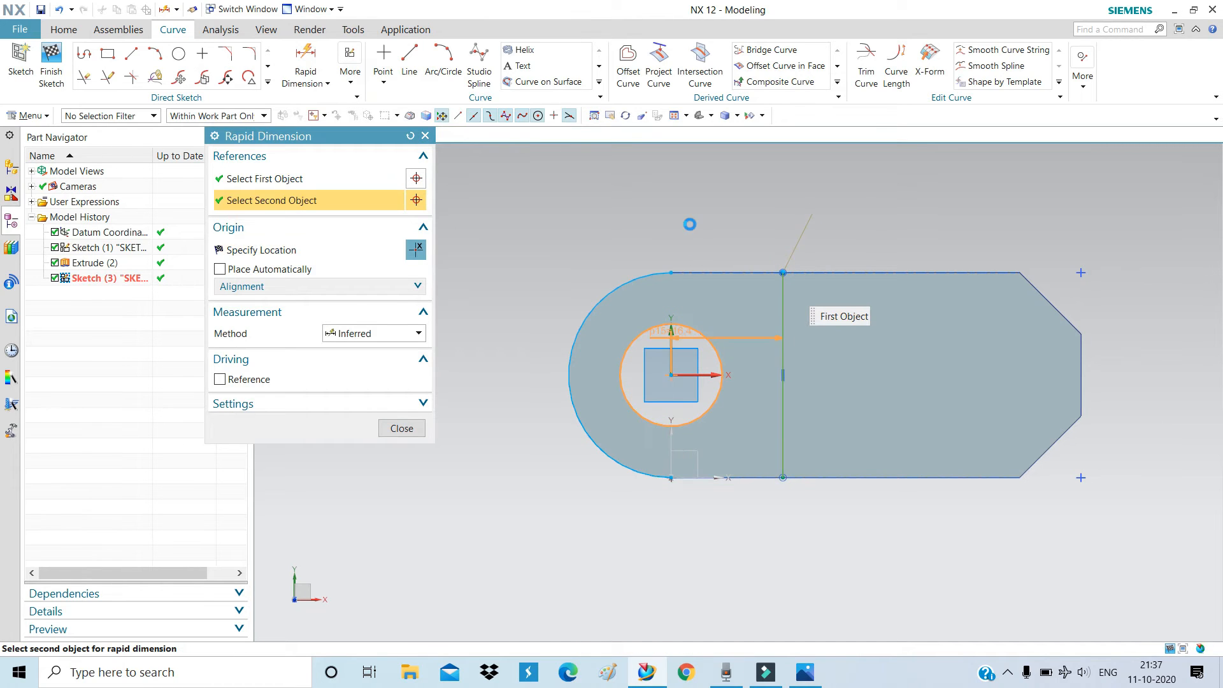
left_click(684, 192)
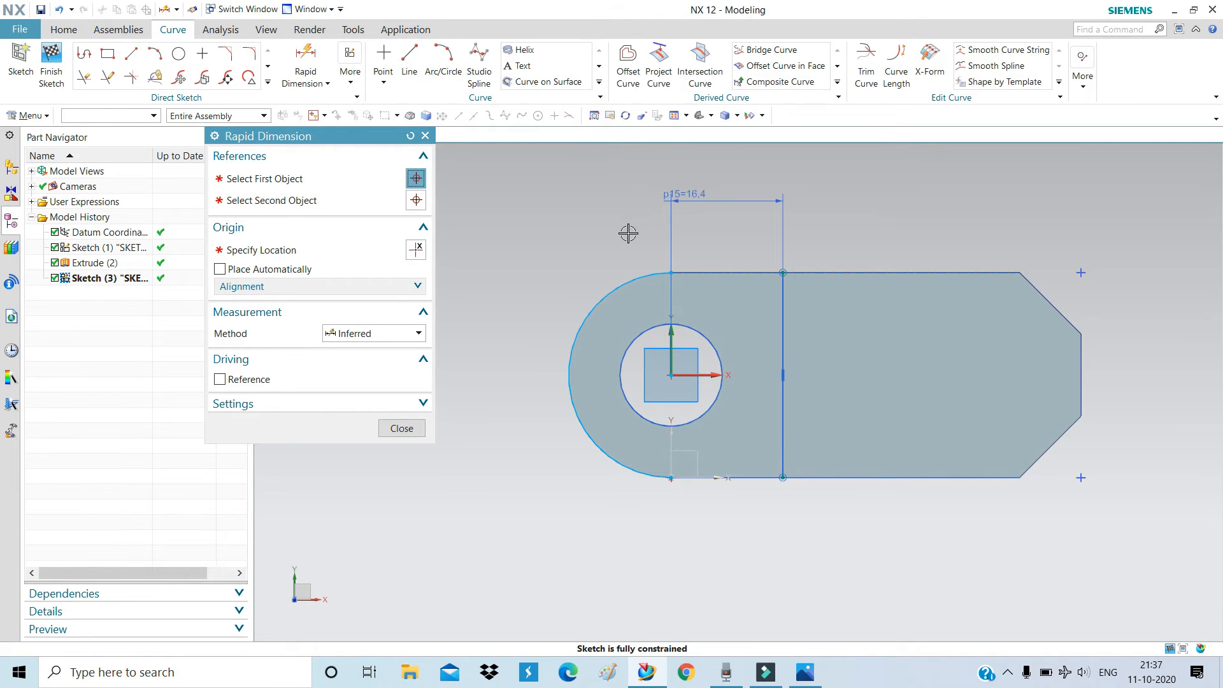
type("1")
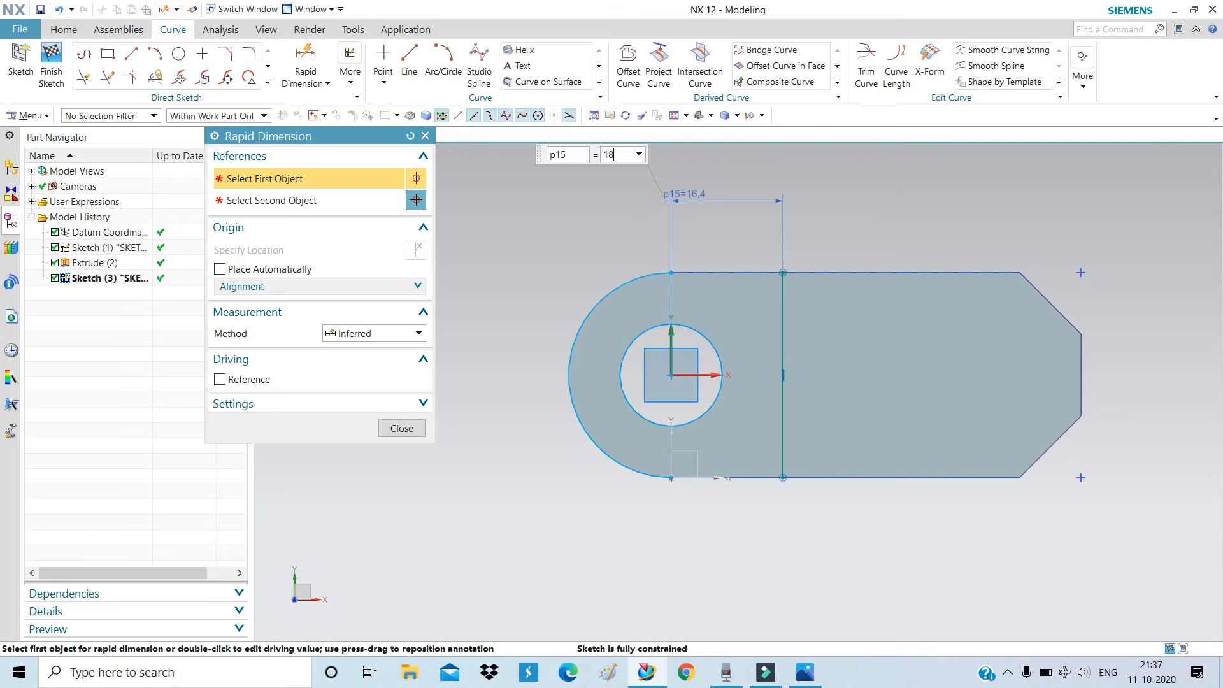
type("8")
key("Return")
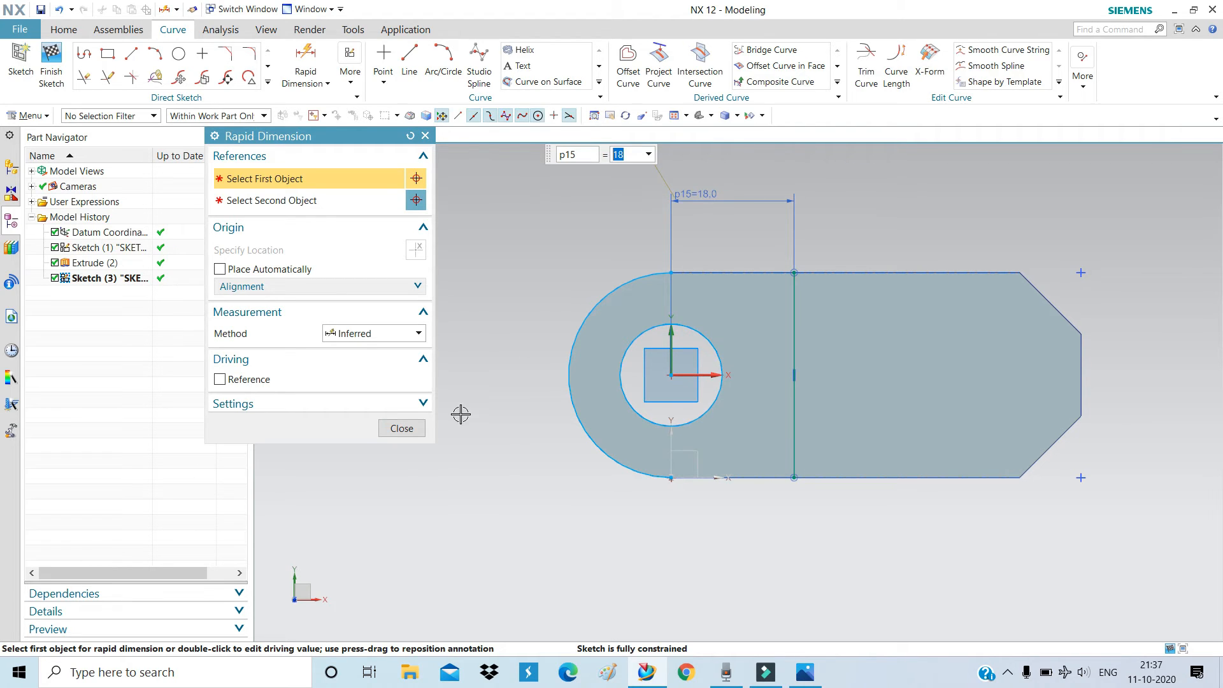
Close the block profile with two 18 mm horizontal lines from the arc's ends to the vertical line, and finish the sketch
left_click(401, 428)
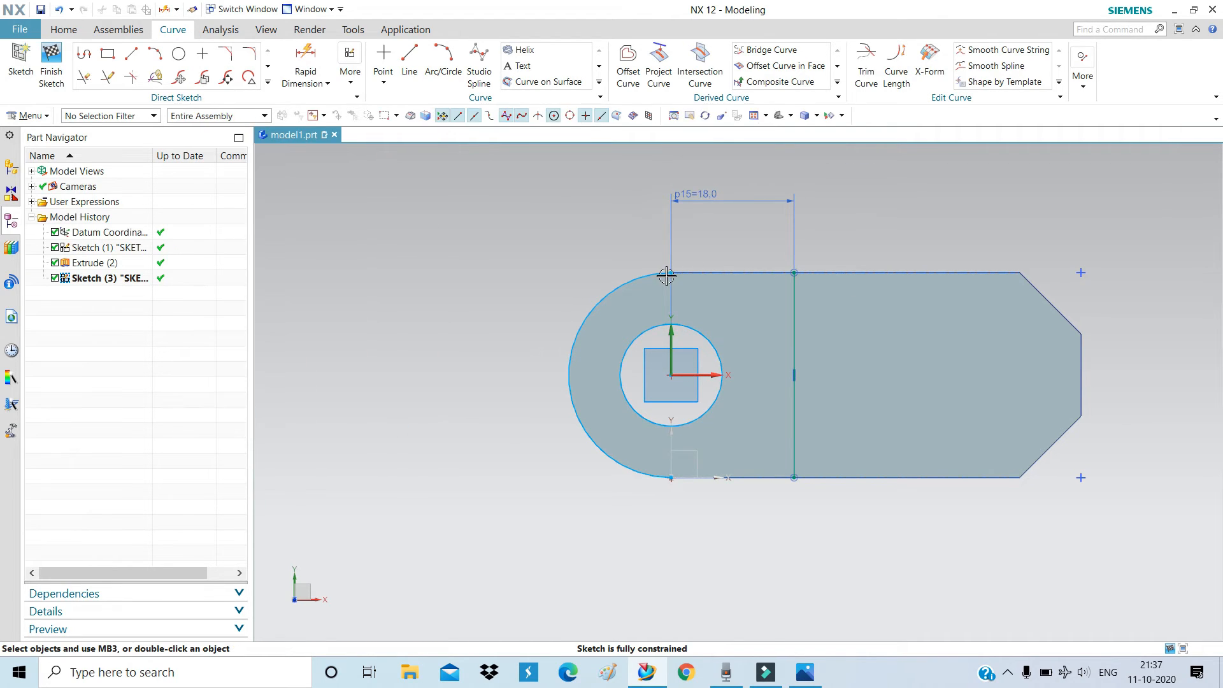
left_click(132, 54)
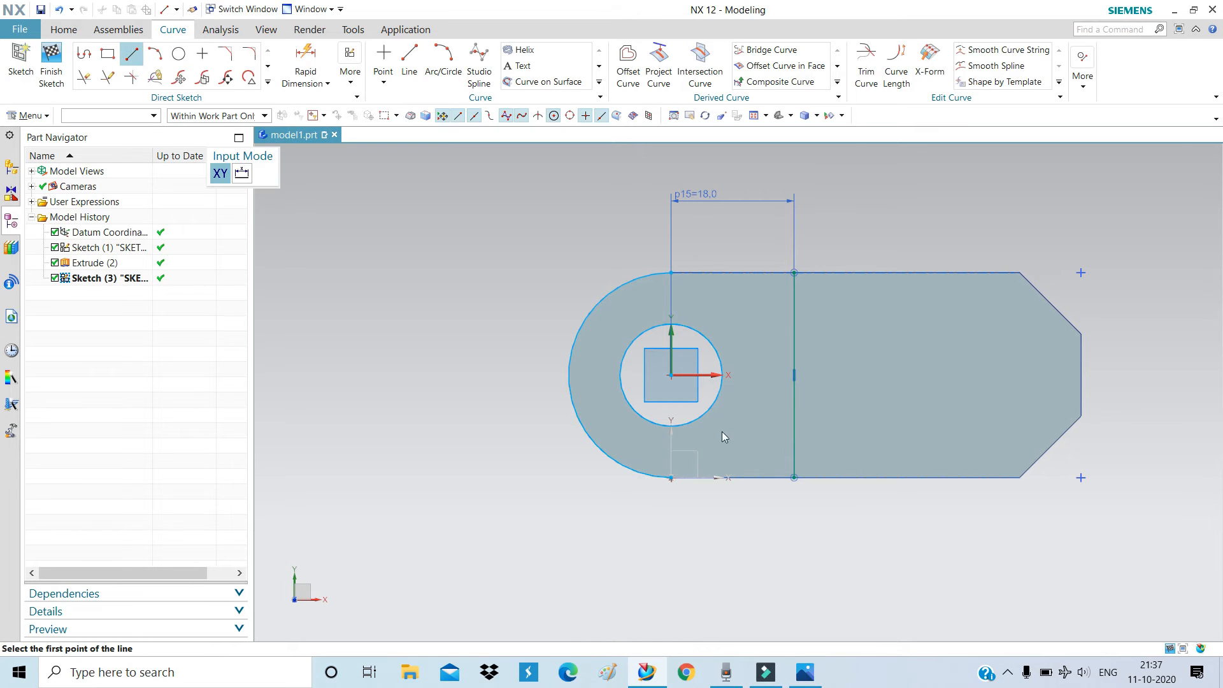
left_click(671, 273)
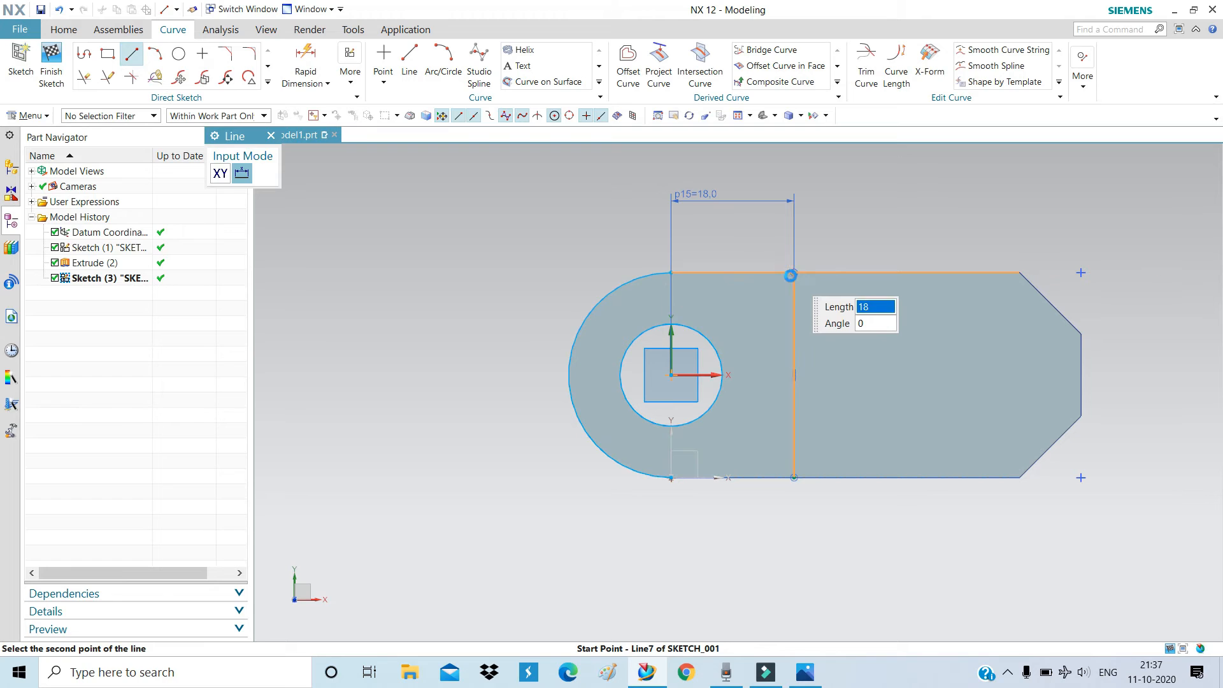
left_click(793, 273)
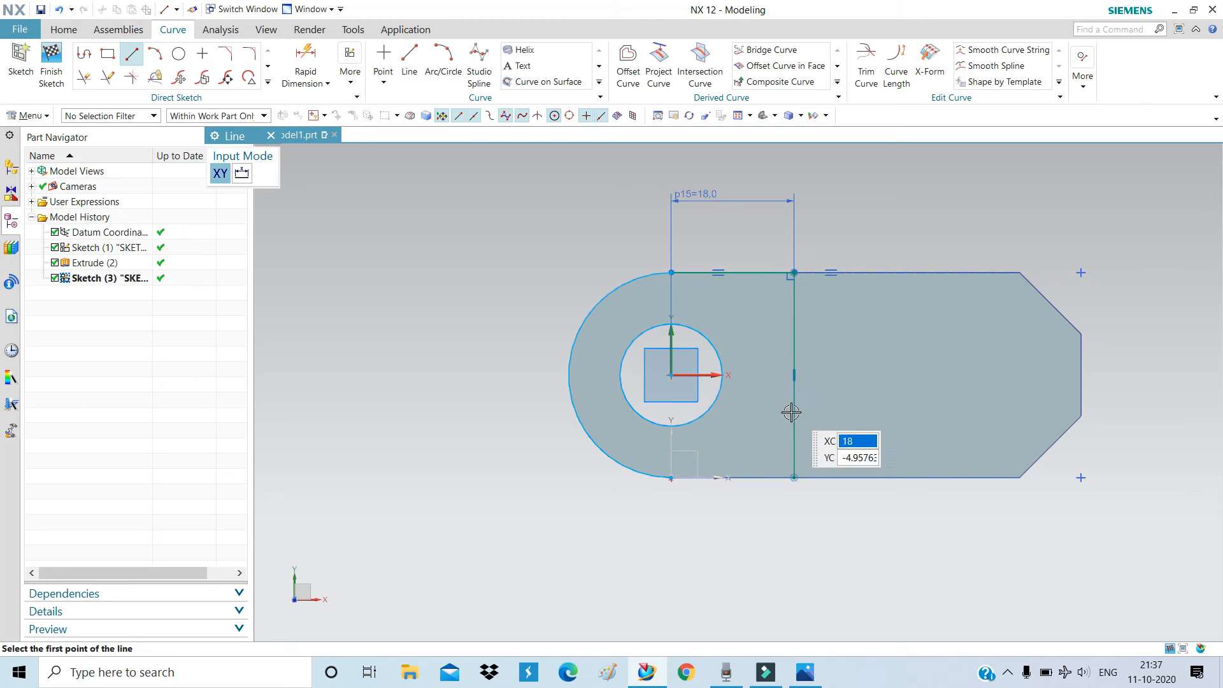
left_click(794, 477)
left_click(668, 481)
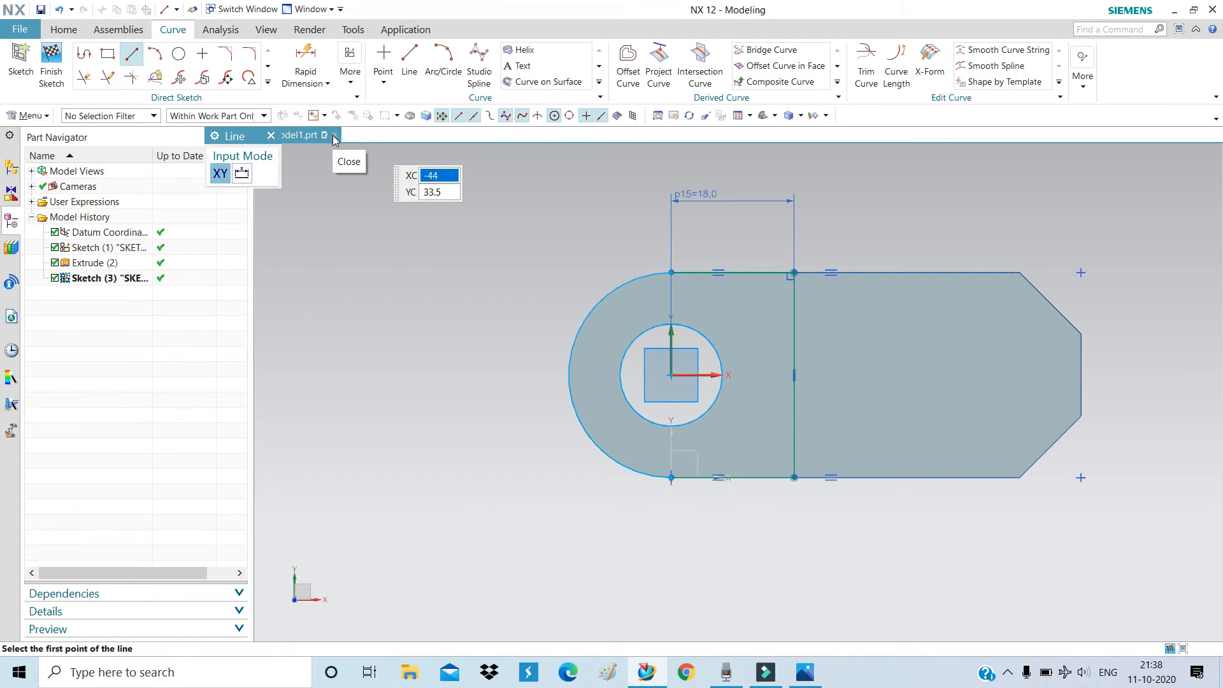
left_click(270, 137)
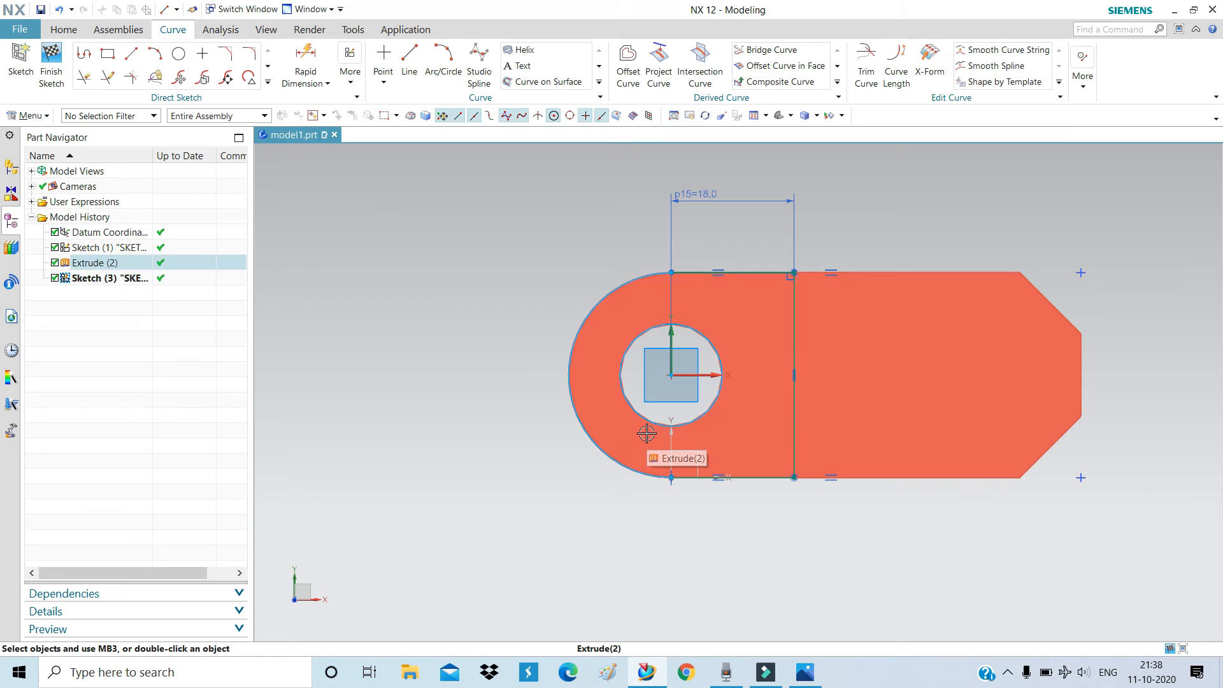
left_click(57, 81)
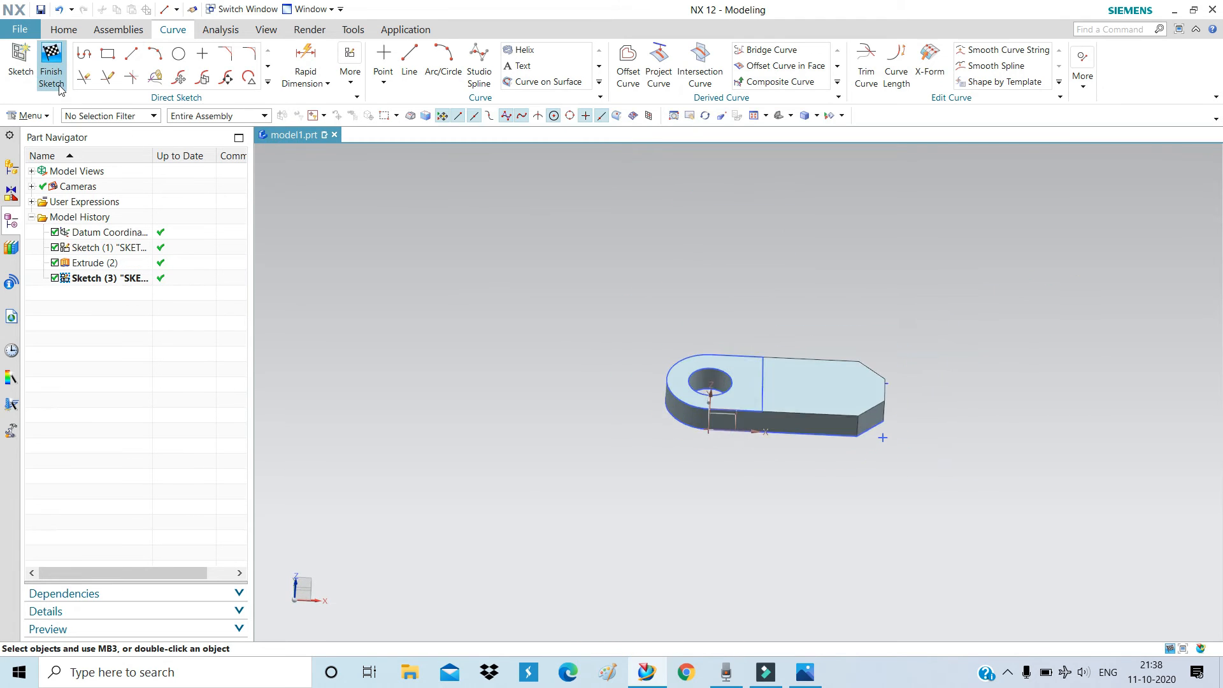
Extrude the block profile 21 mm upward from the plate's top face and unite it with the base plate
left_click(64, 29)
left_click(184, 60)
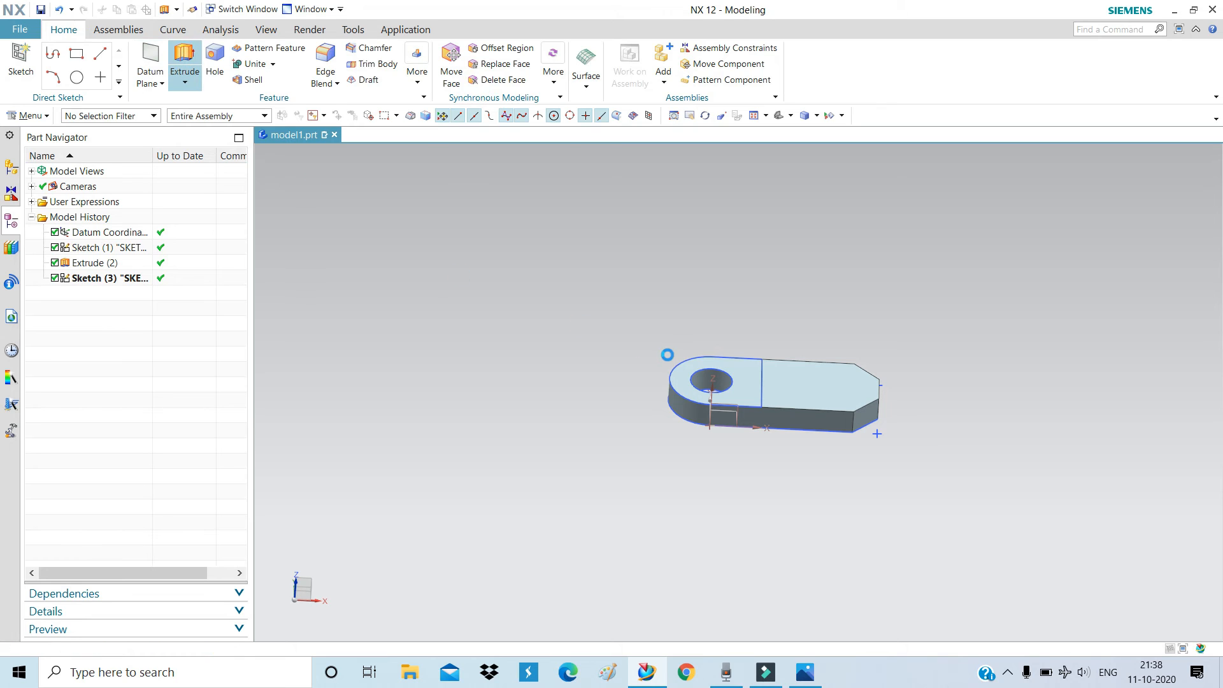
left_click(699, 358)
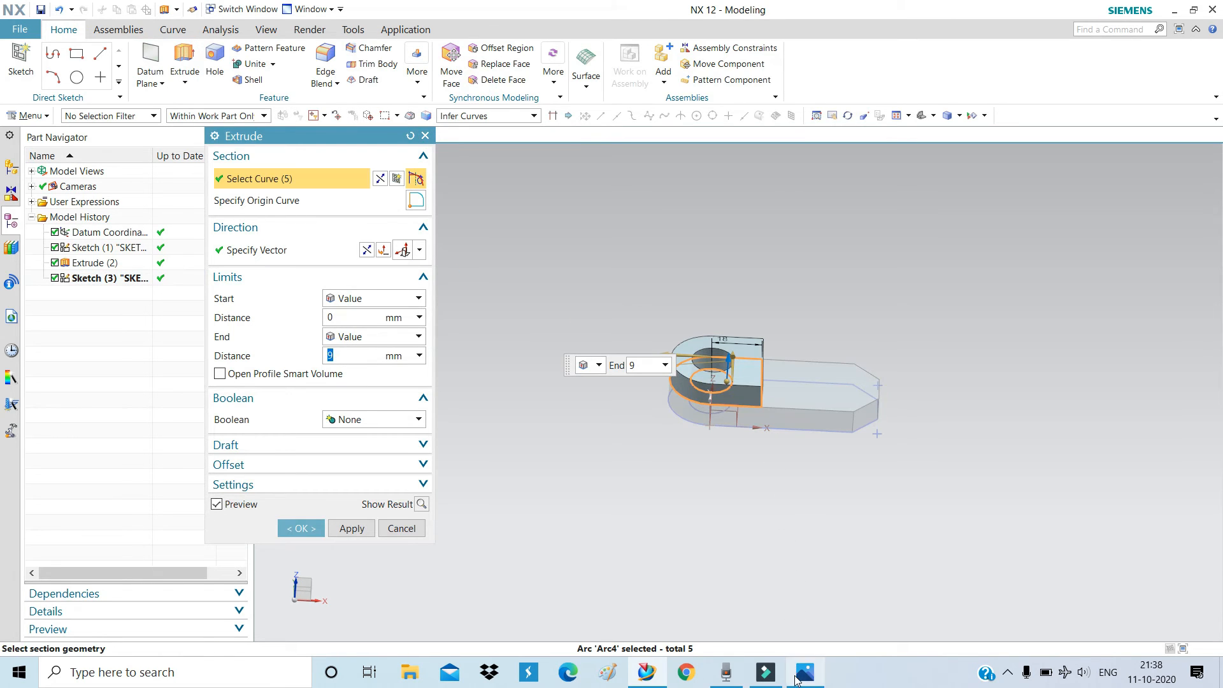
left_click(804, 673)
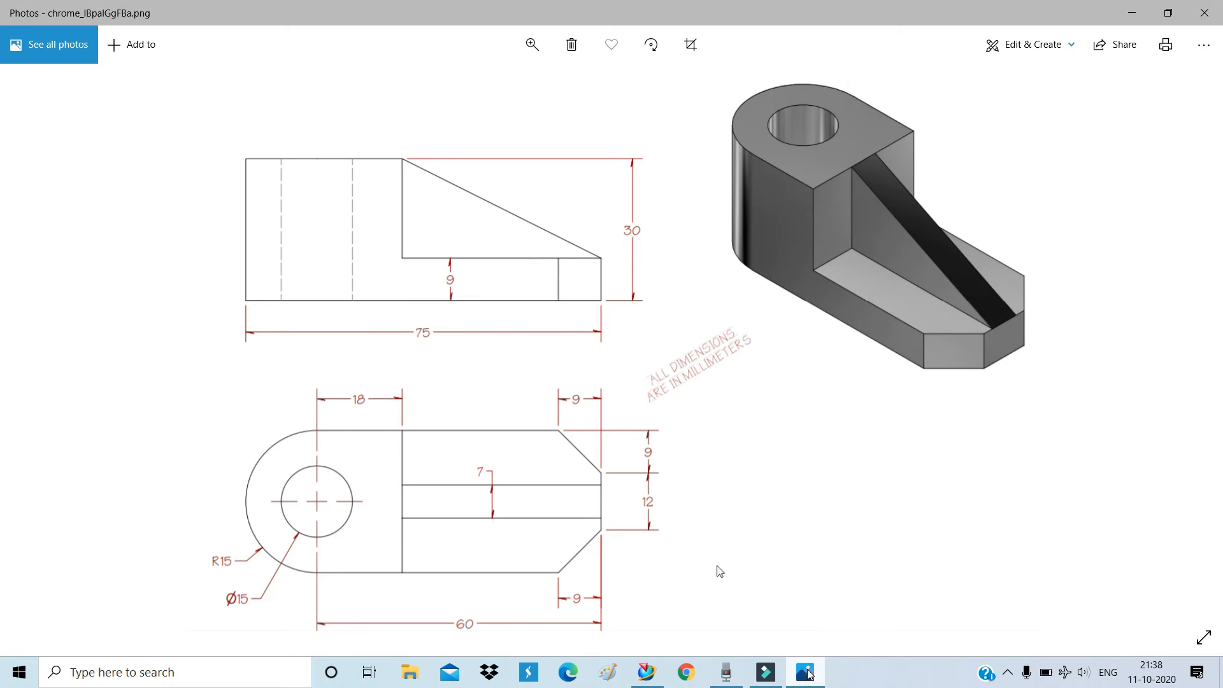
left_click(647, 674)
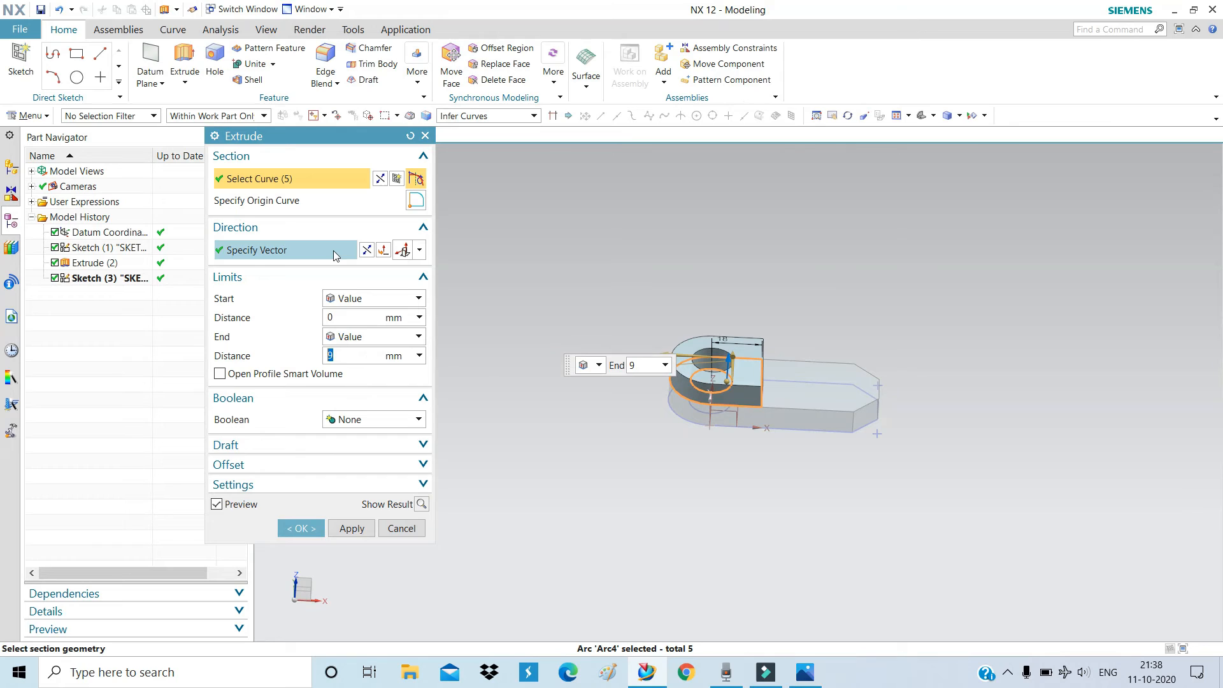
type("21")
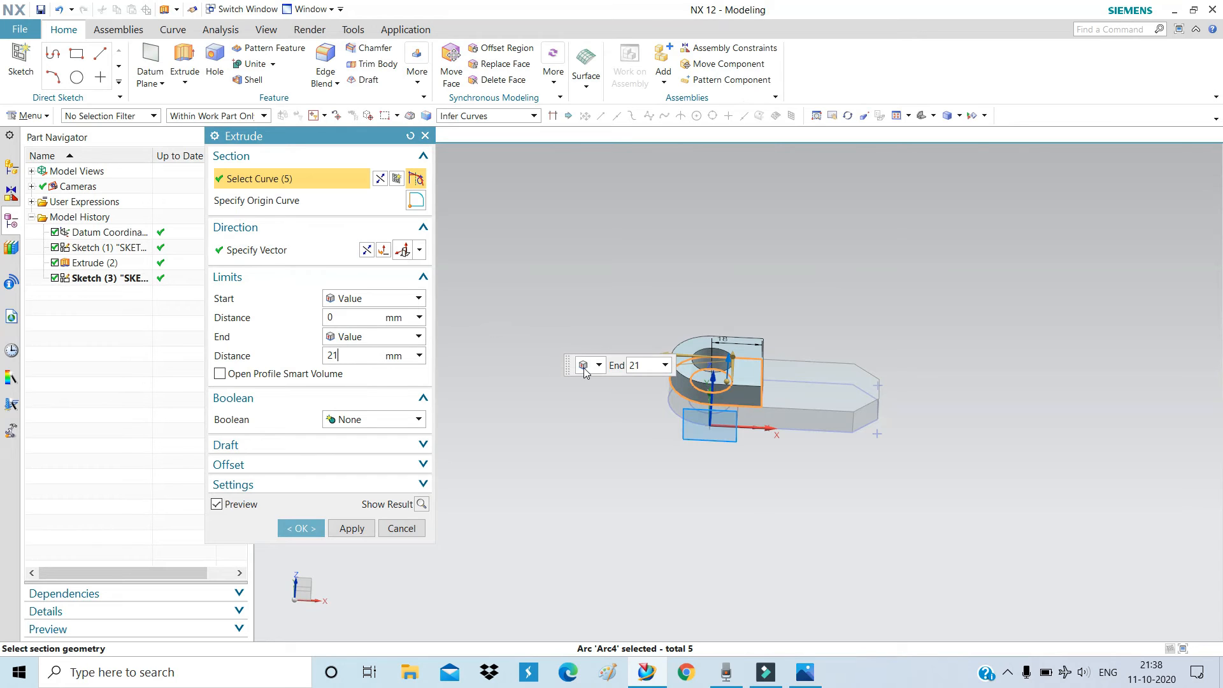
left_click(361, 420)
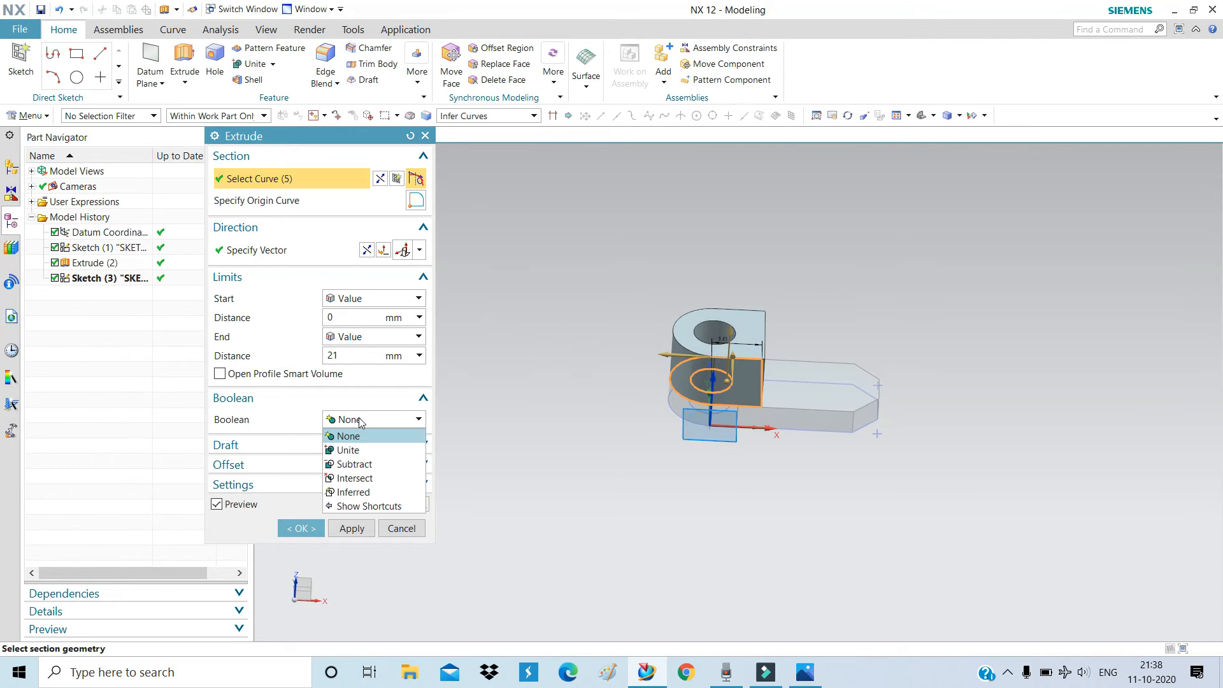
left_click(361, 450)
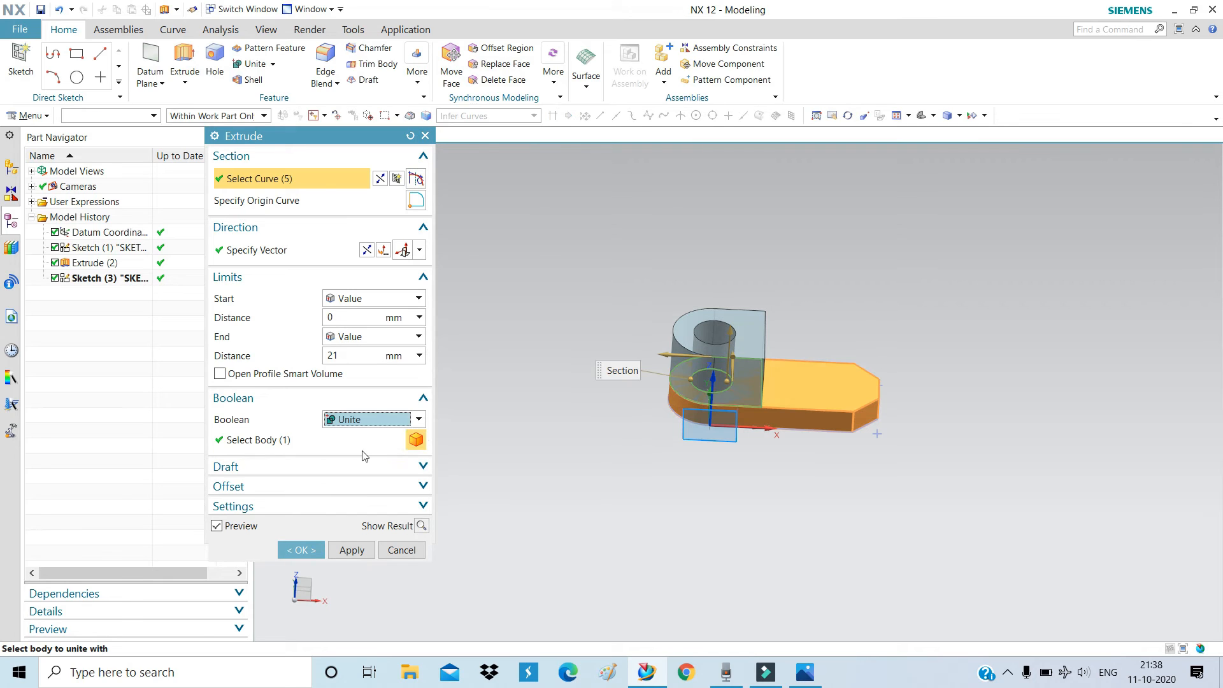
left_click(295, 550)
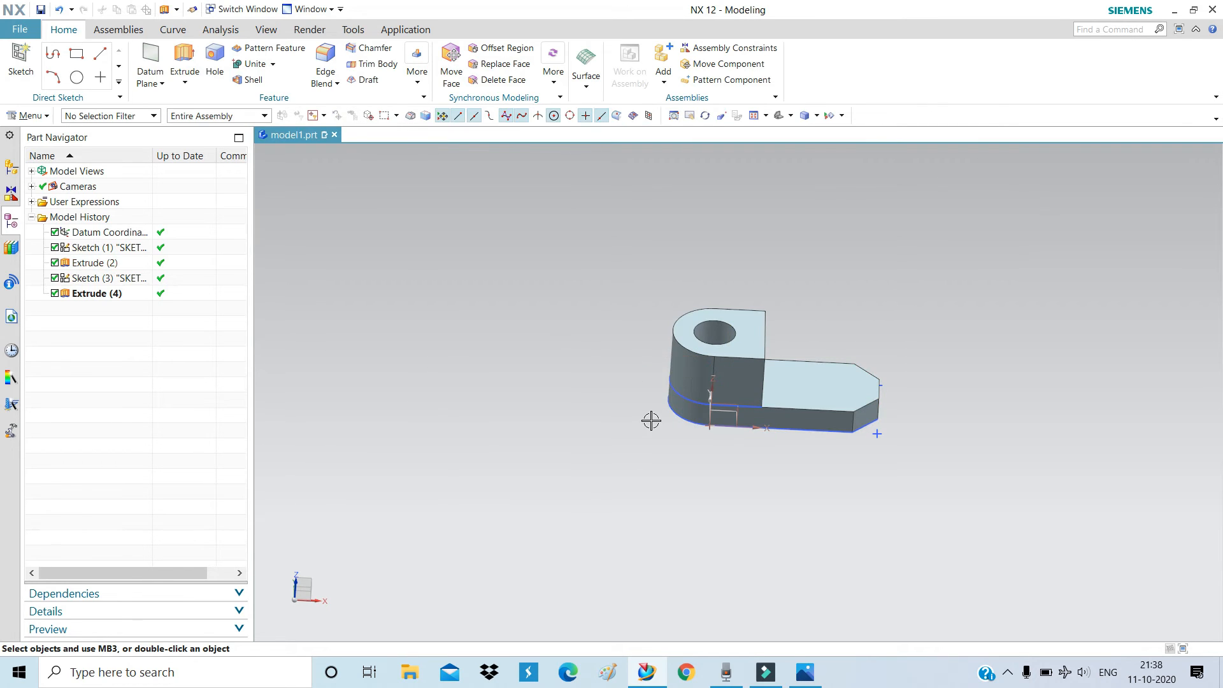
Examine the united block and plate from several angles and compare them with the rib in the reference drawing
mouse_move(651, 421)
middle_mouse_down()
mouse_move(658, 483)
mouse_move(649, 382)
mouse_move(619, 378)
mouse_move(639, 429)
mouse_move(617, 423)
mouse_move(637, 417)
middle_mouse_up()
scroll(804, 363, "up", 3)
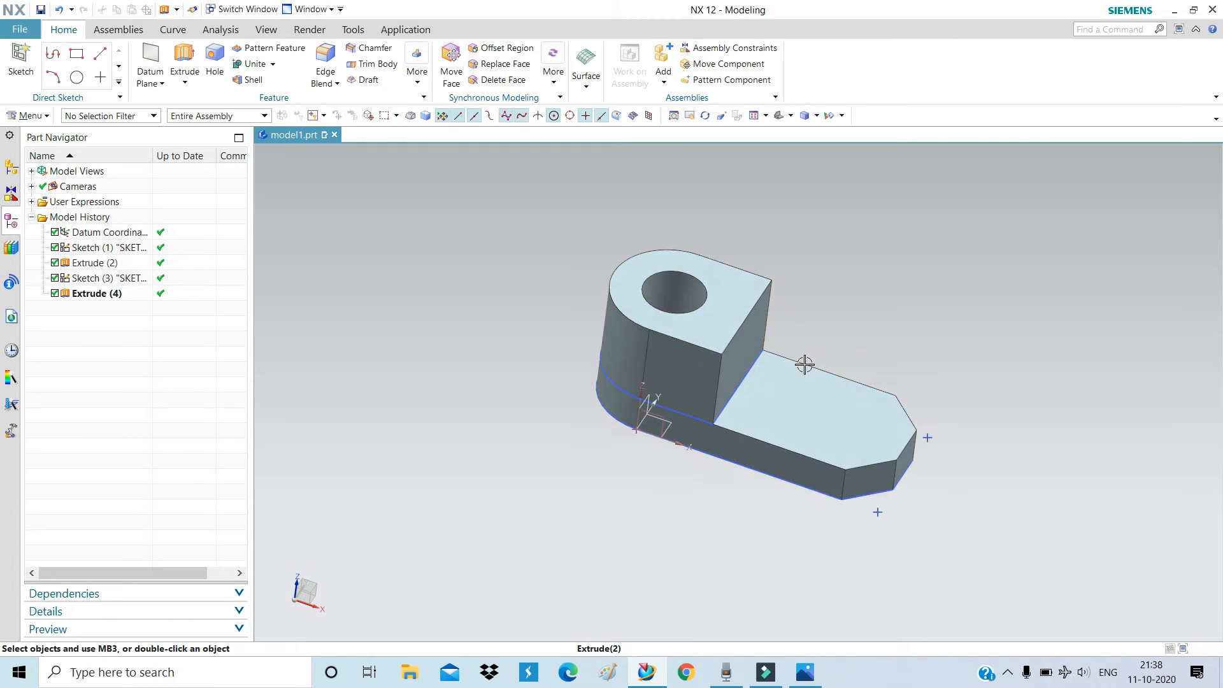
scroll(805, 363, "up", 2)
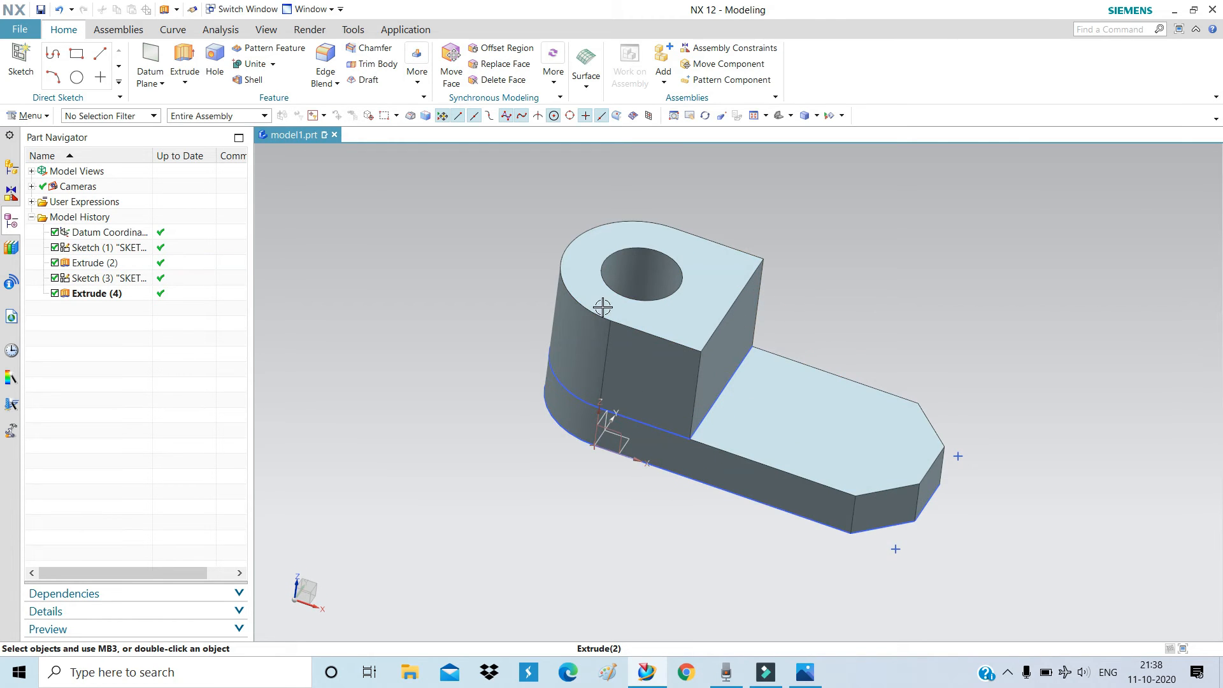
left_click(805, 672)
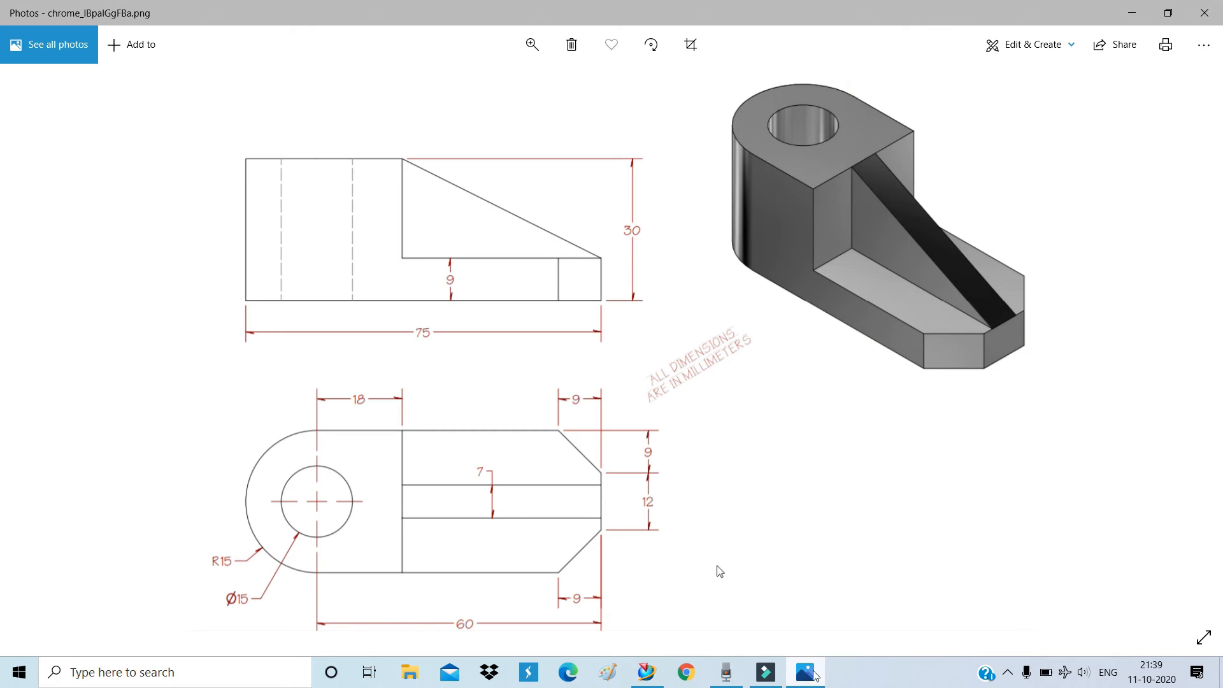
left_click(647, 673)
middle_click_drag(714, 491, 750, 363)
left_click(731, 337)
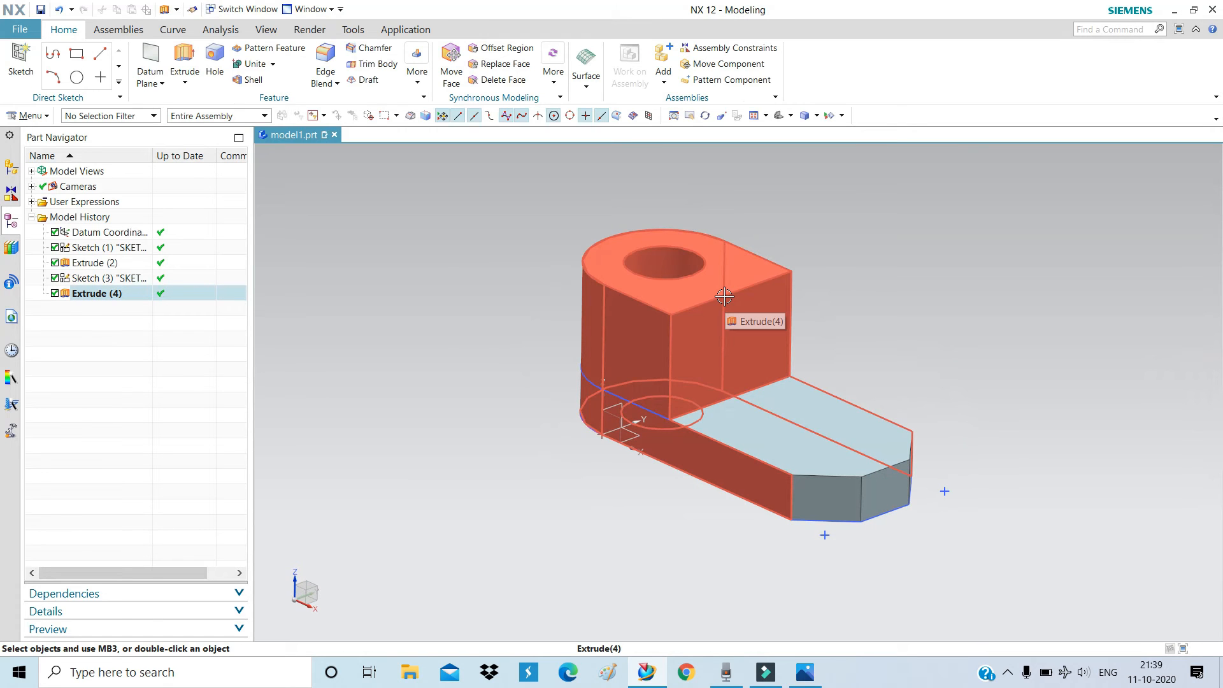
middle_click_drag(820, 437, 838, 459)
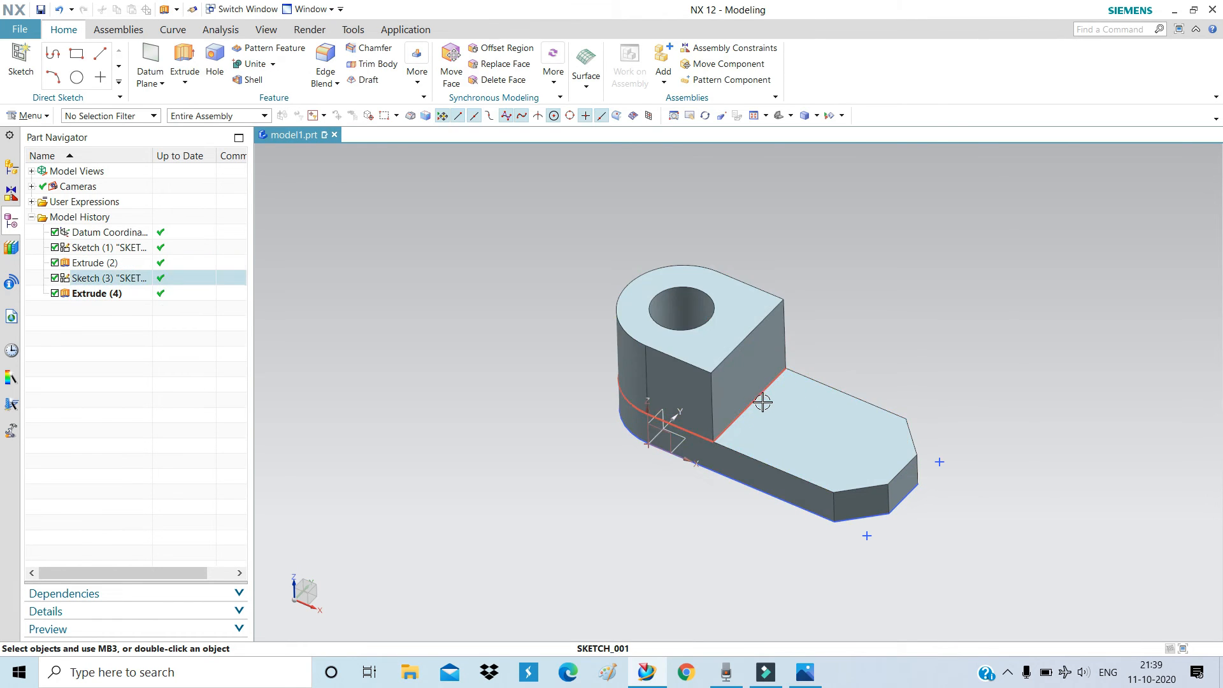
Create a datum plane offset 15 mm inward from the bracket's long flat side face
left_click(148, 56)
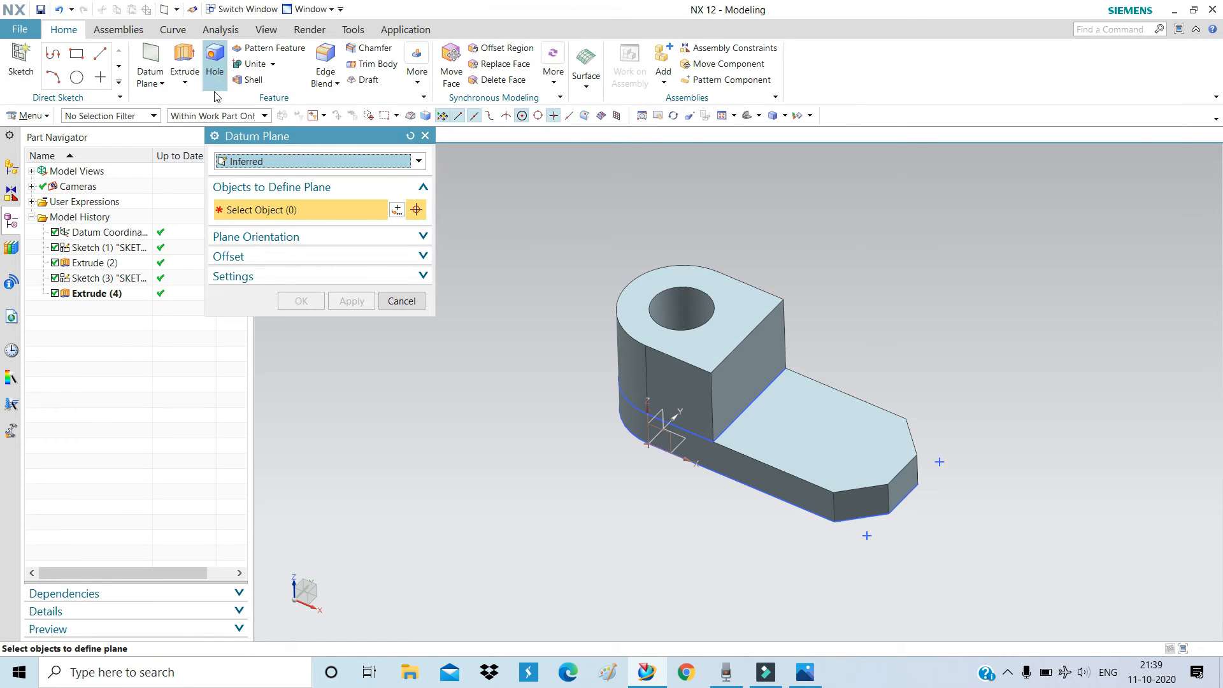
left_click(695, 389)
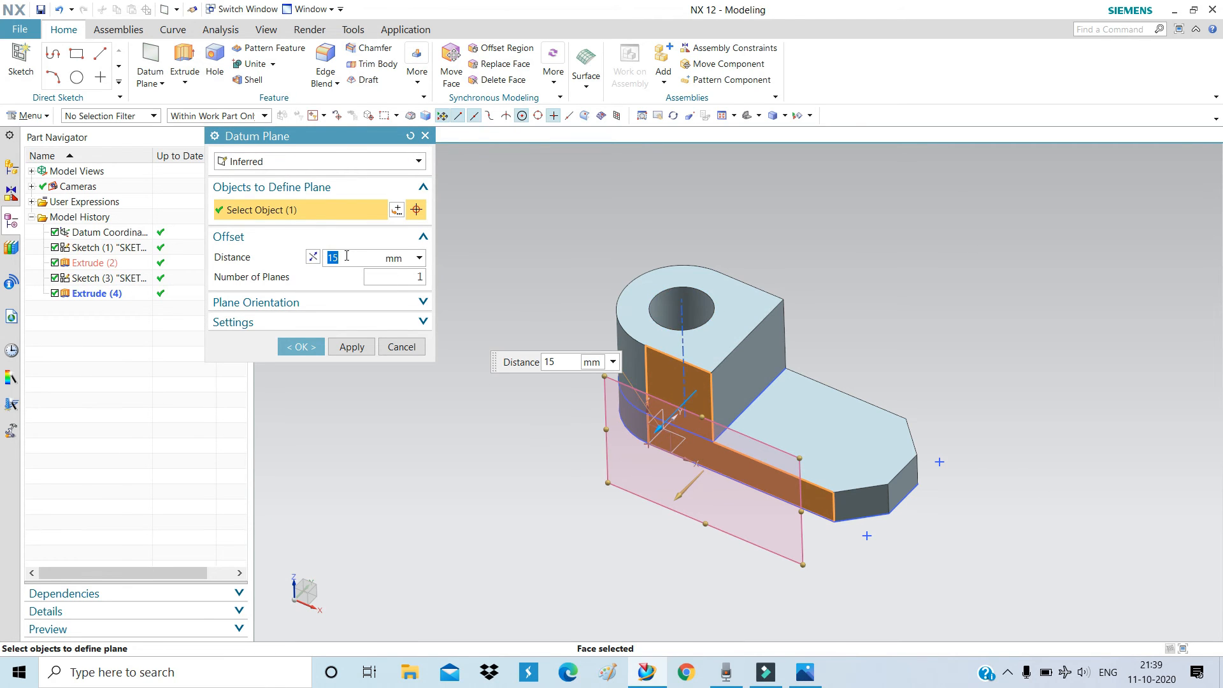
left_click(313, 258)
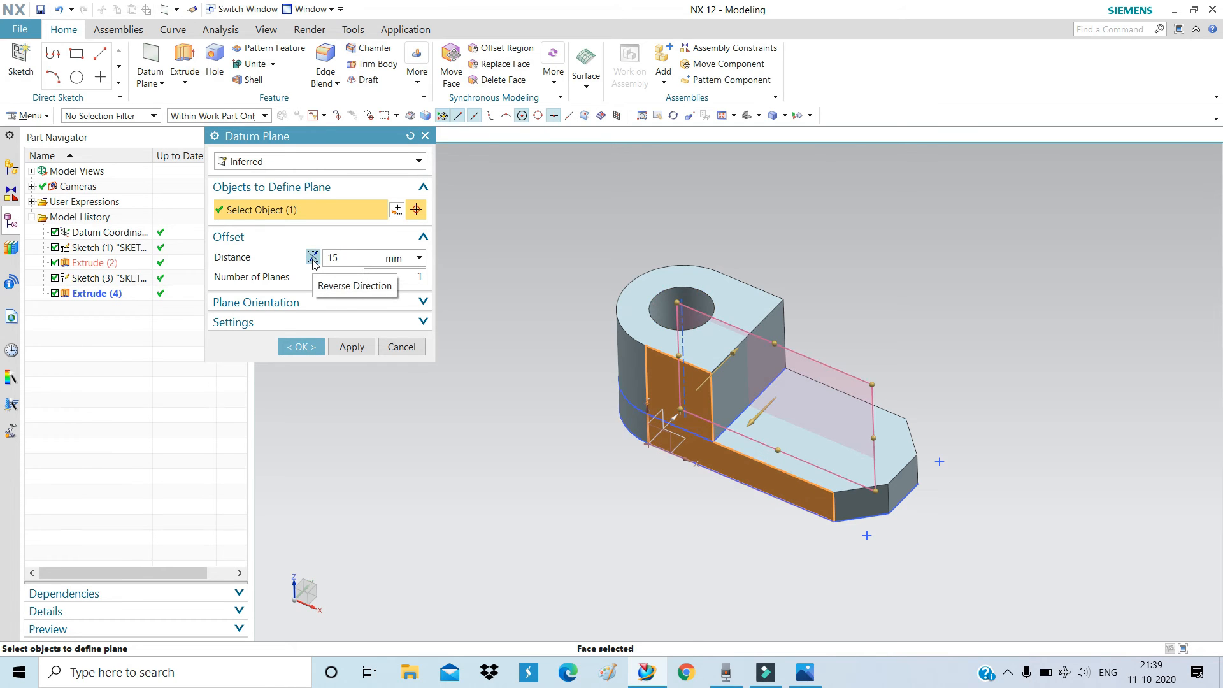
mouse_move(1054, 469)
middle_mouse_down()
mouse_move(1013, 442)
mouse_move(1013, 472)
mouse_move(1054, 449)
mouse_move(1048, 484)
middle_mouse_up()
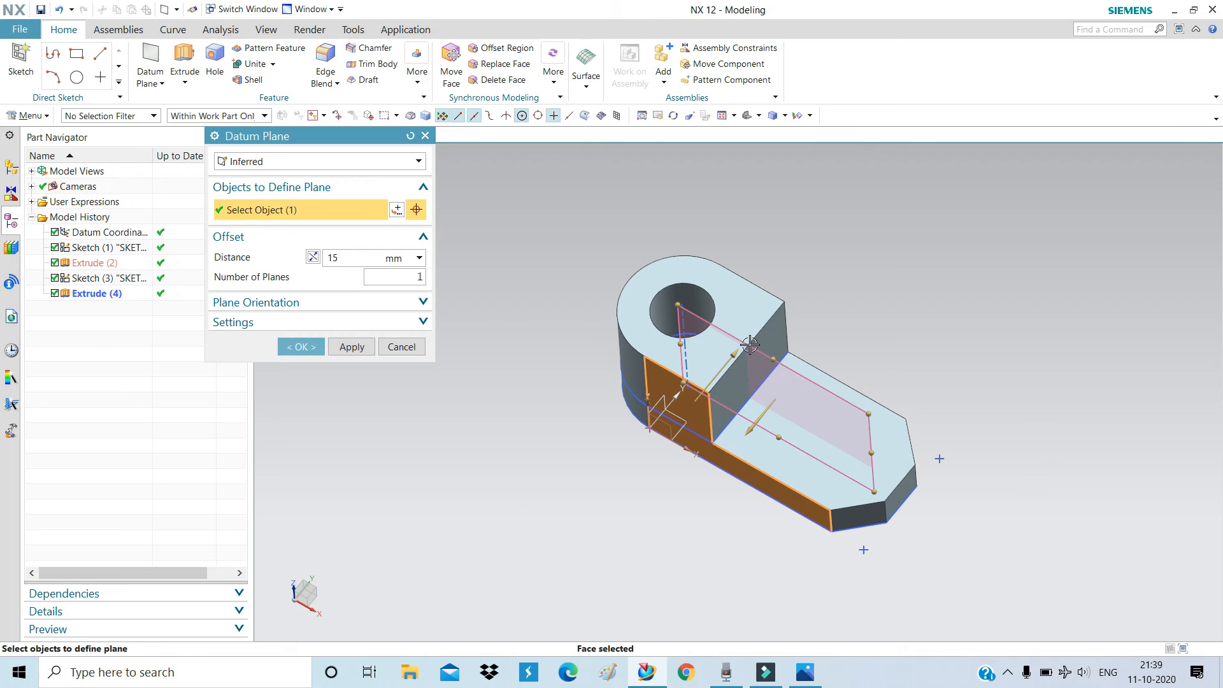
left_click(340, 259)
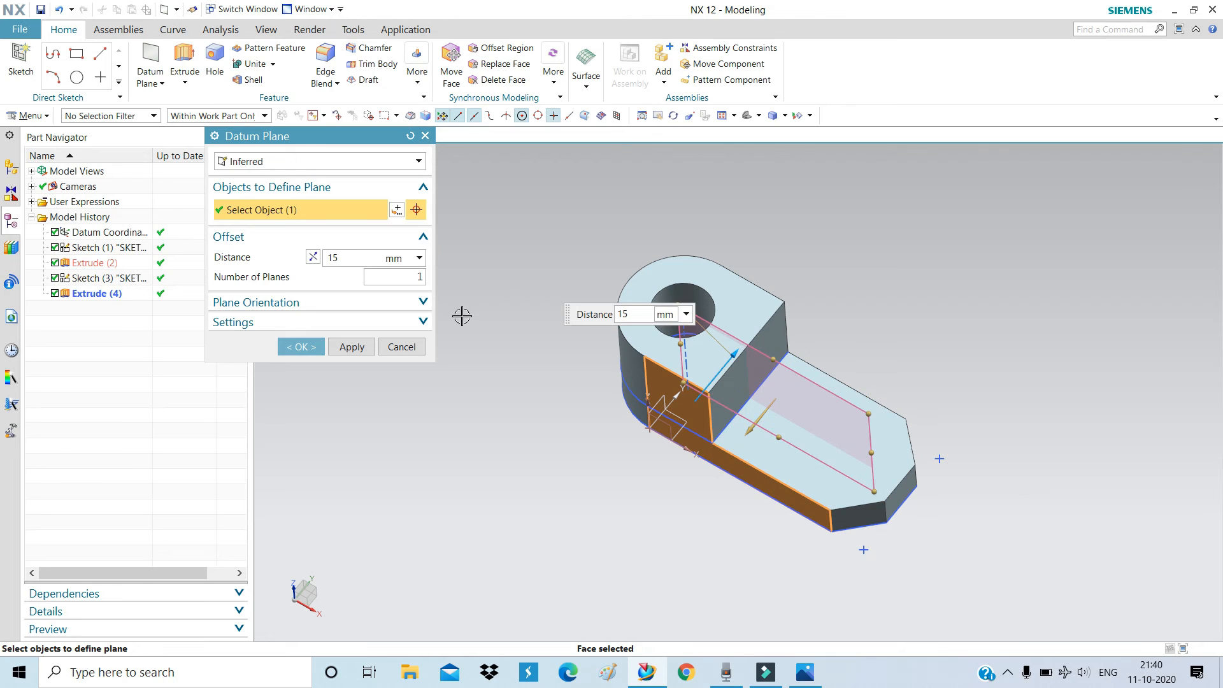
left_click(295, 346)
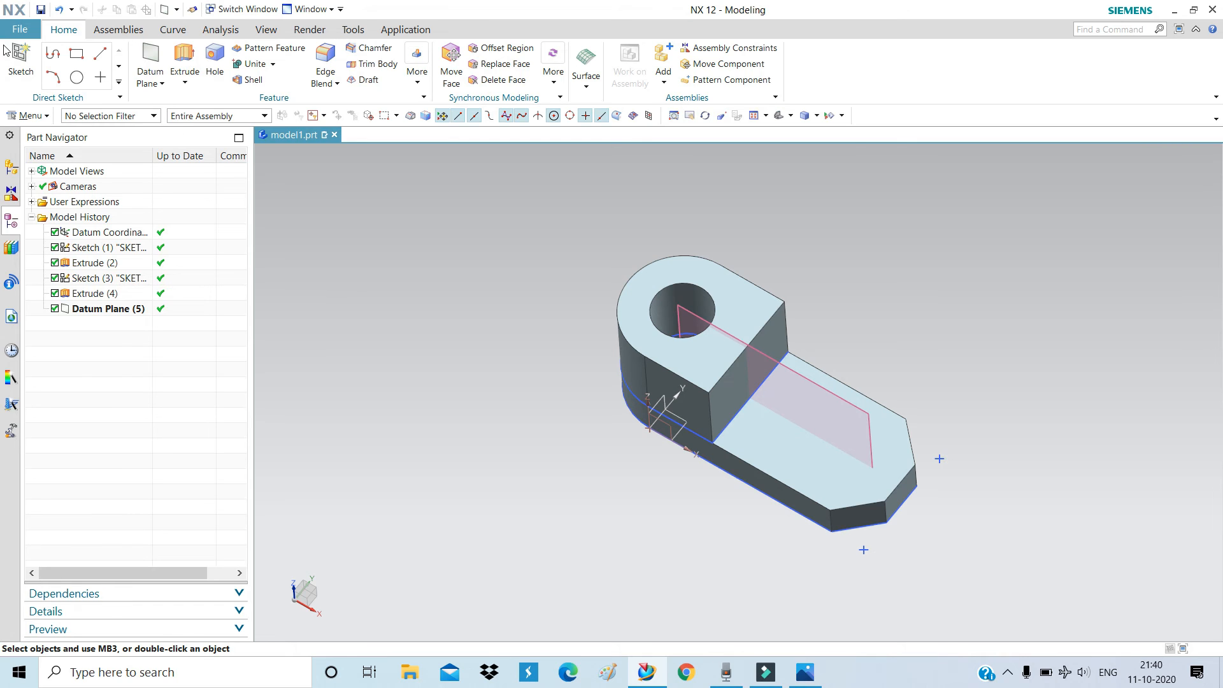
Start a new sketch on the datum plane running lengthwise through the middle of the bracket
left_click(19, 58)
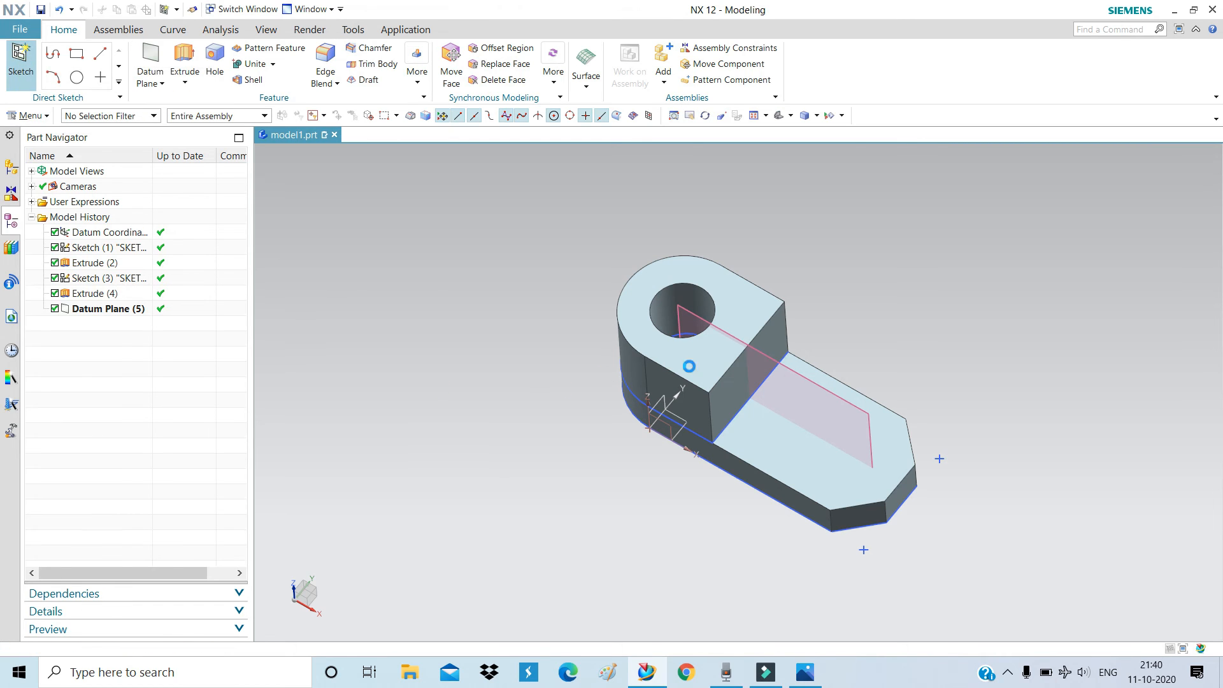
left_click(800, 376)
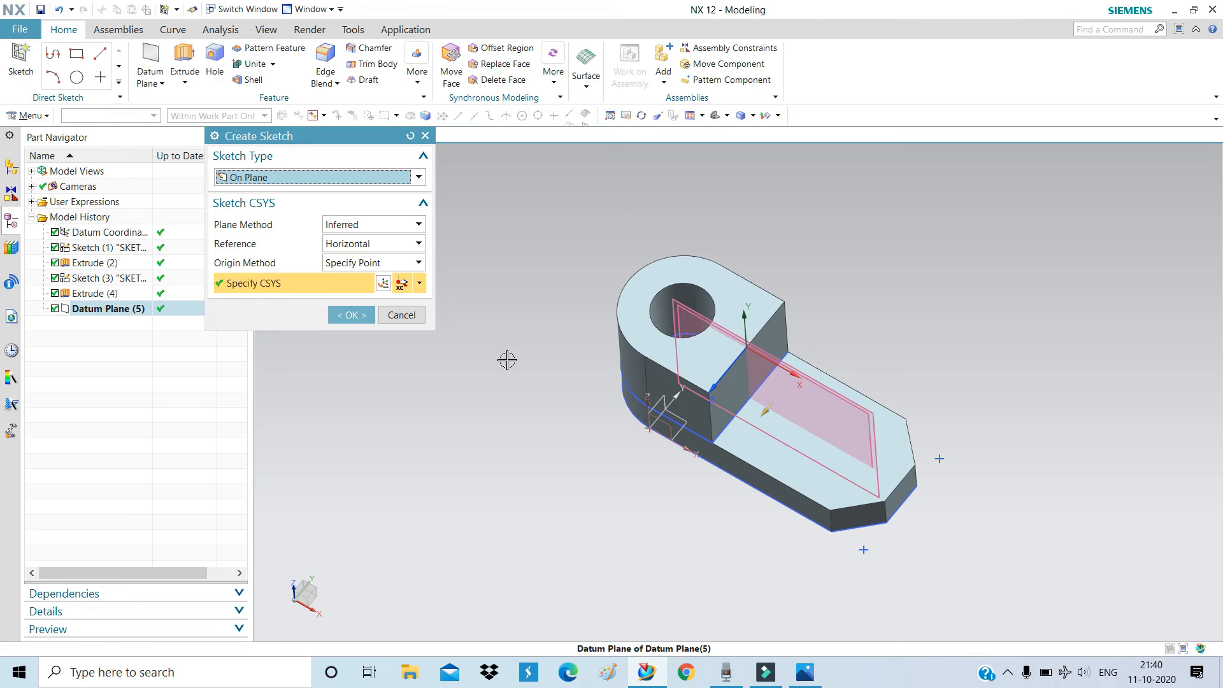
left_click(344, 315)
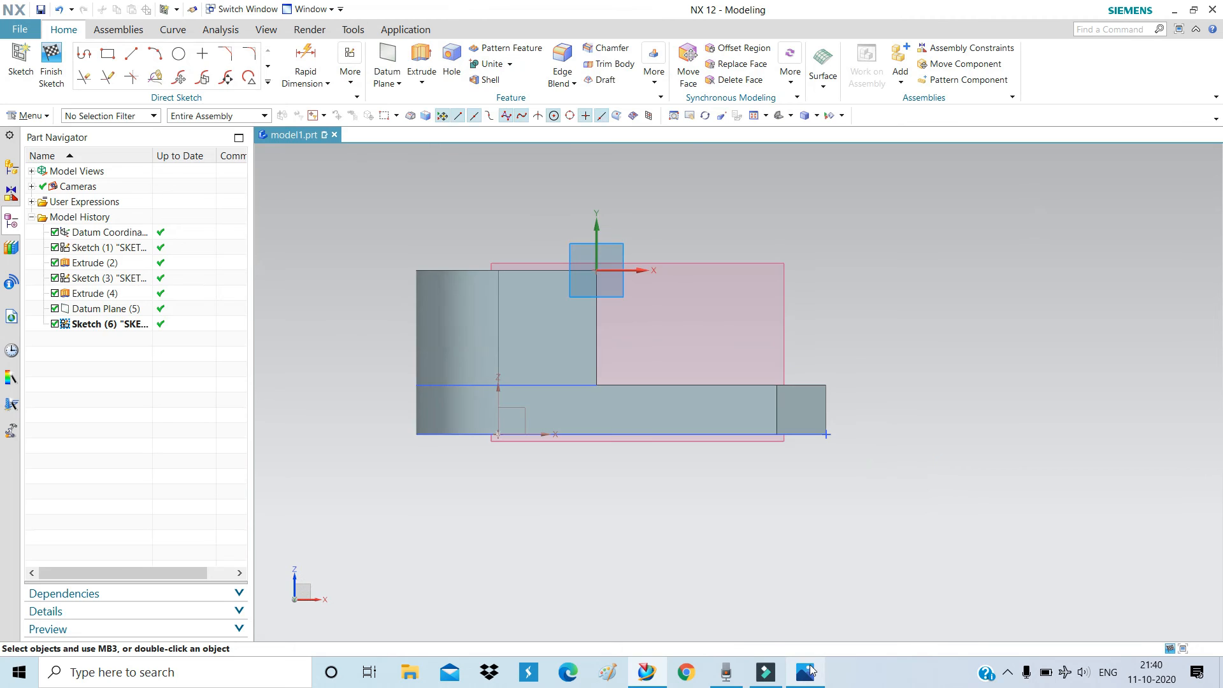
Sketch the closed triangular rib profile from the block's top corner, 21 mm down, 42 mm along the plate and back along the slope, and finish the sketch
left_click(811, 670)
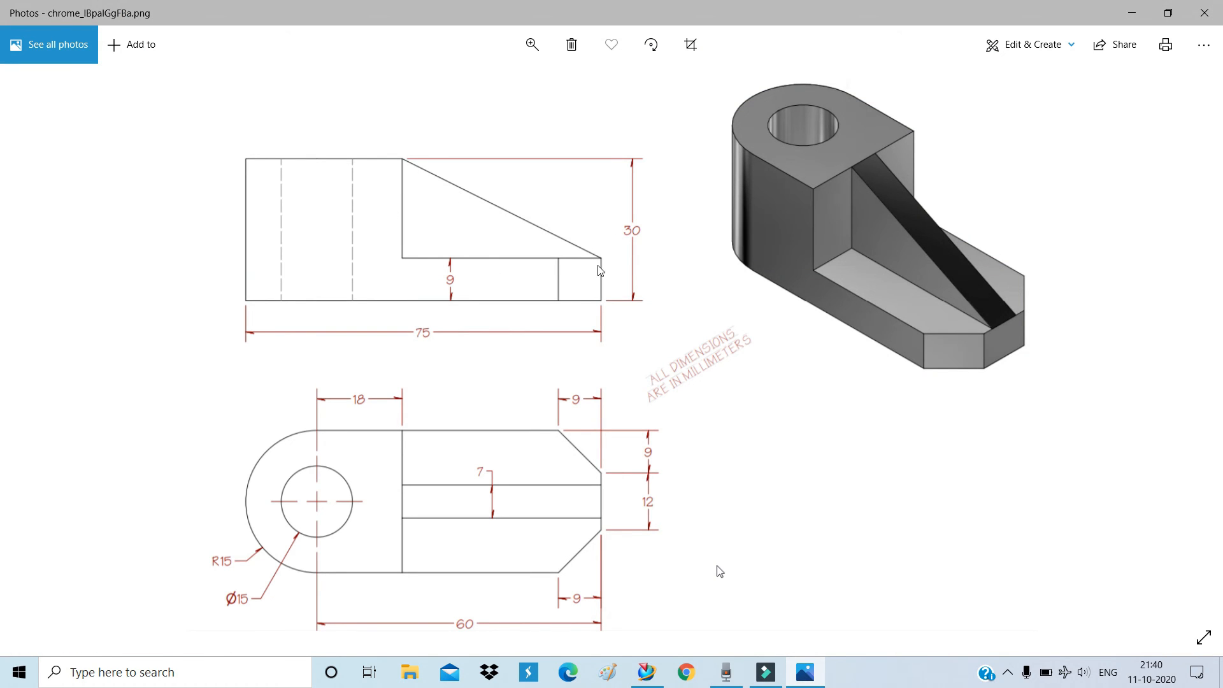
left_click(803, 680)
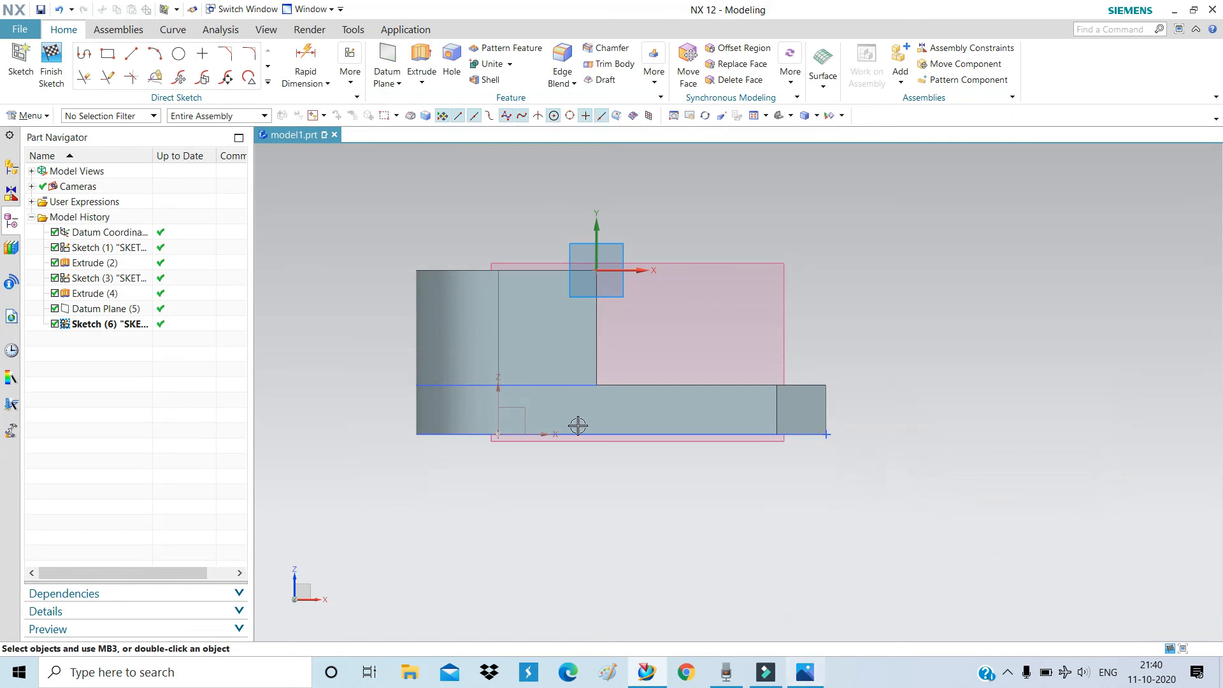
left_click(84, 55)
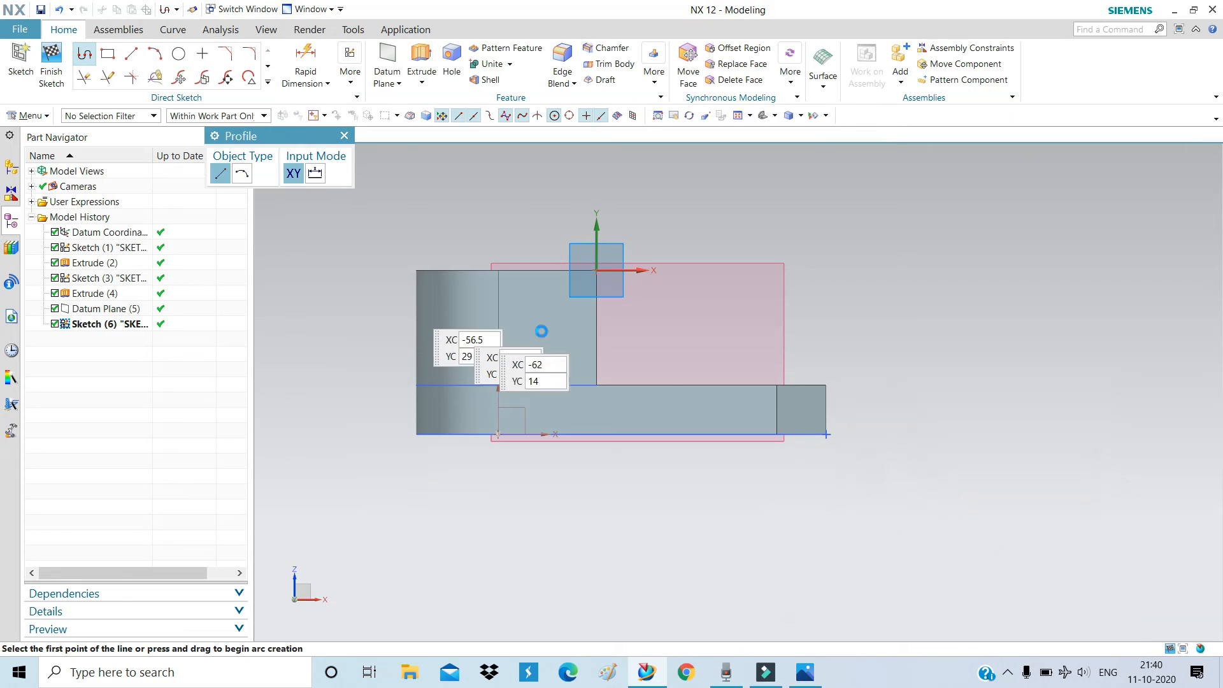
left_click(597, 272)
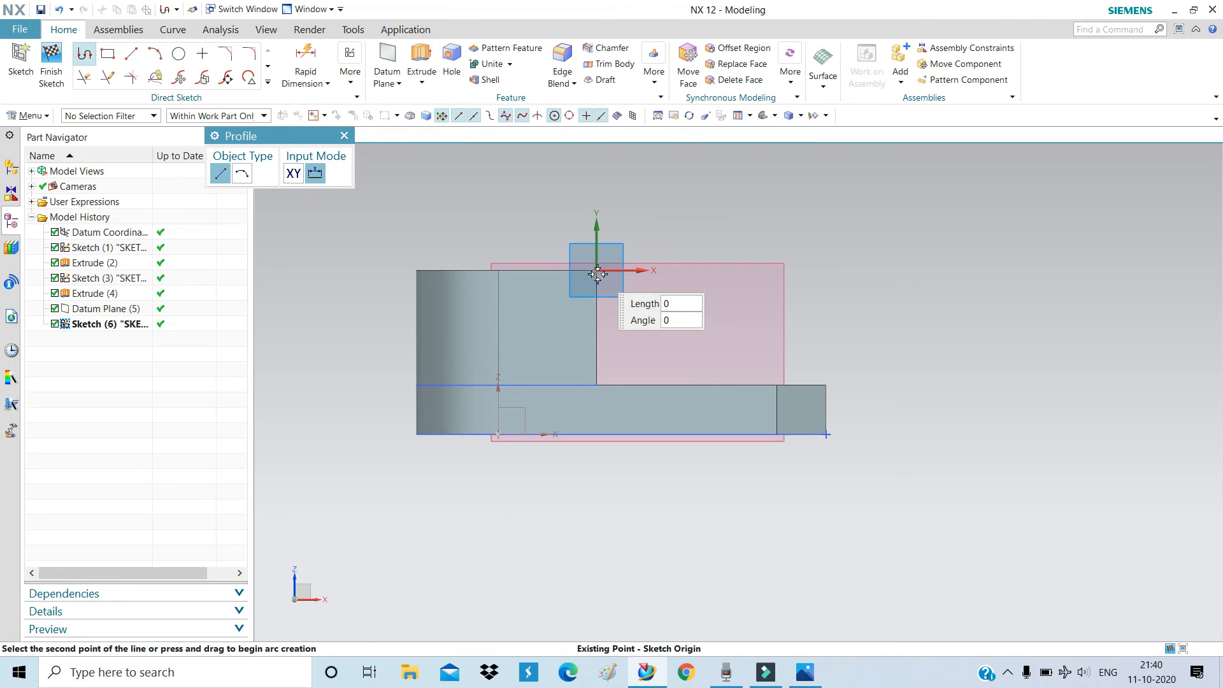
left_click(602, 384)
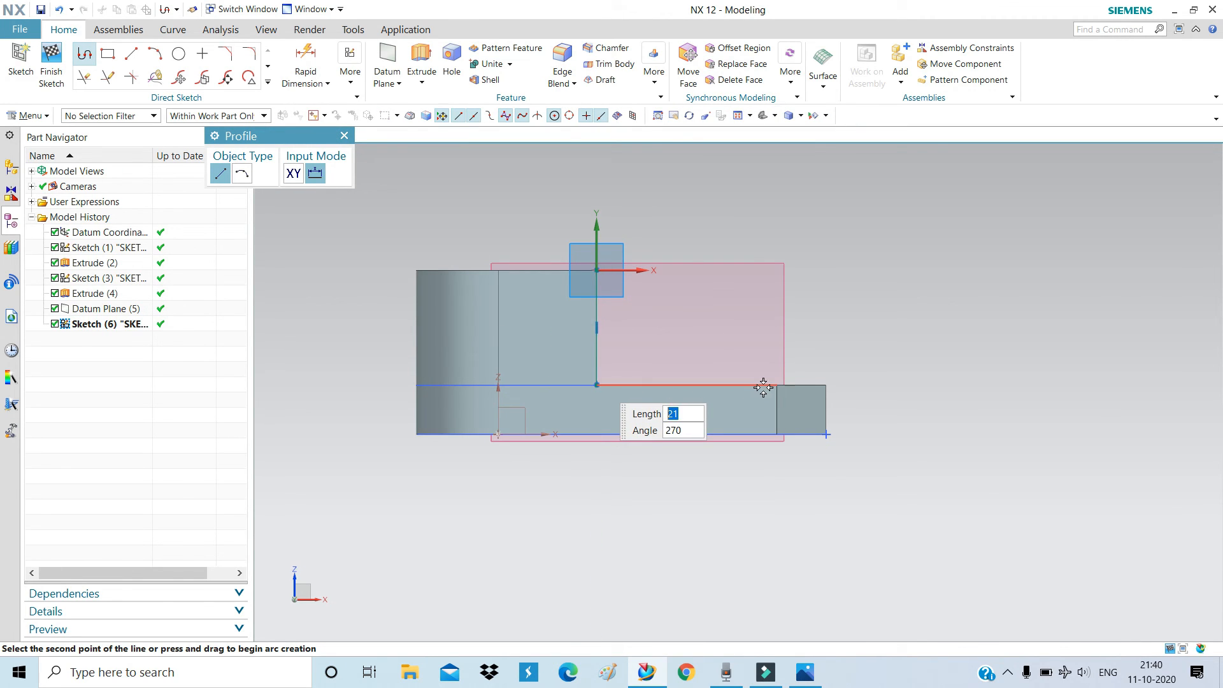
left_click(826, 386)
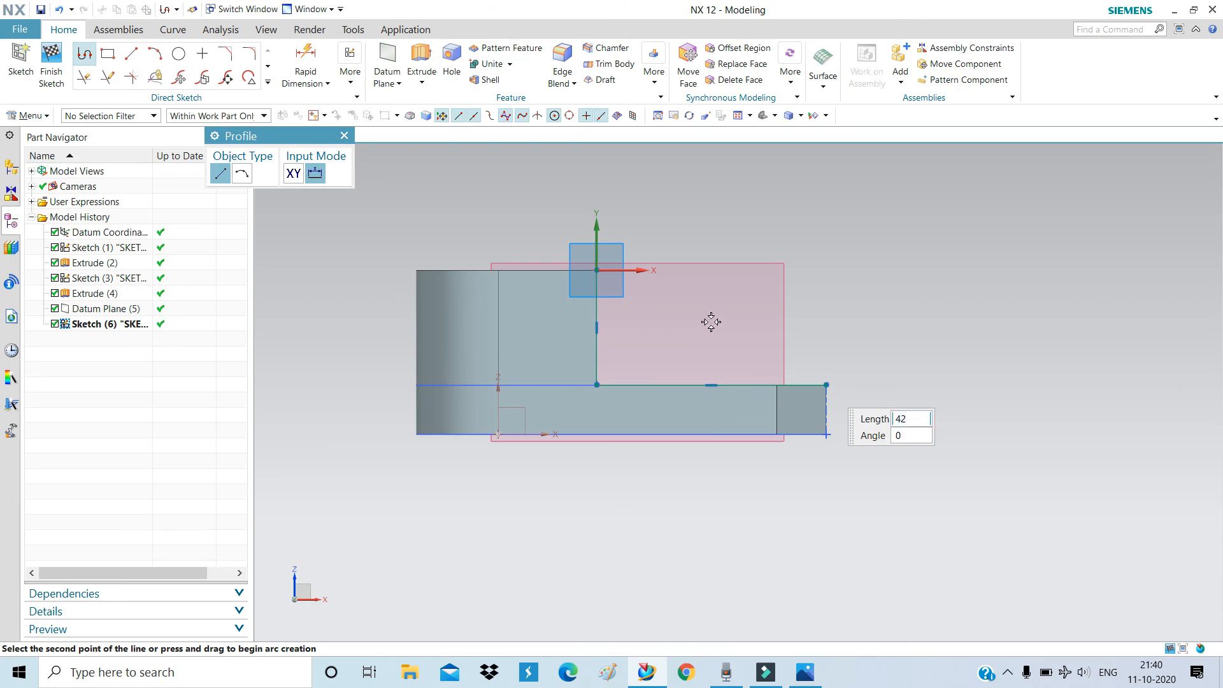
left_click(601, 271)
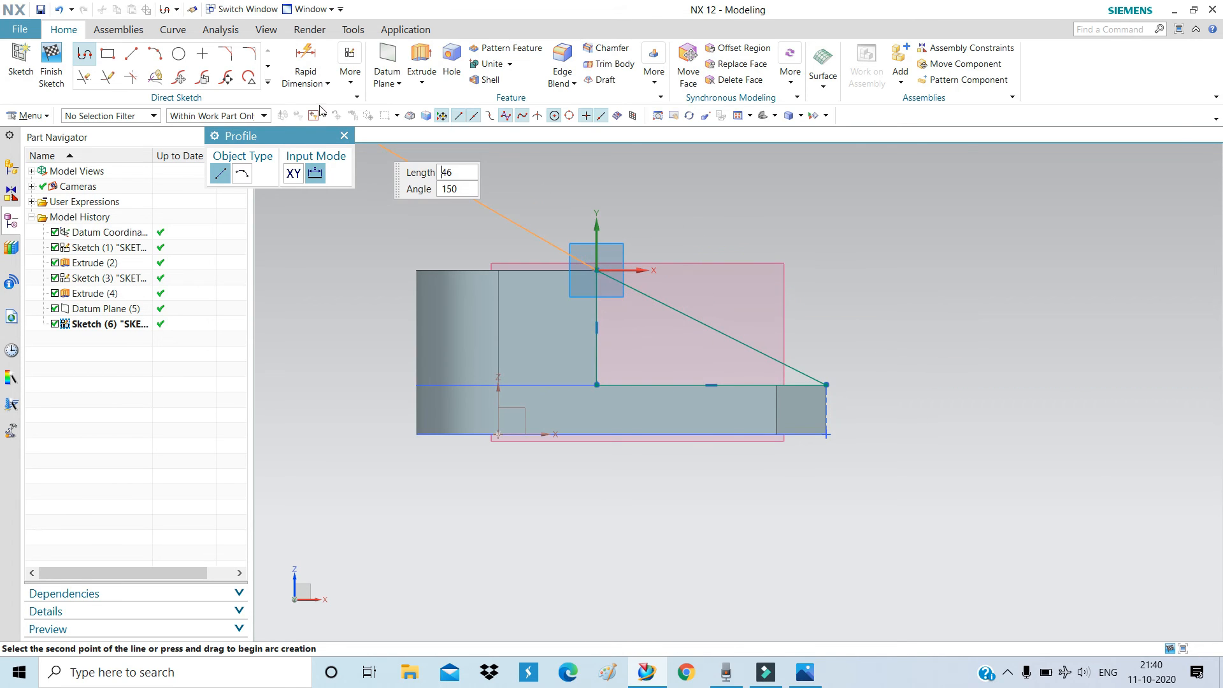
left_click(343, 137)
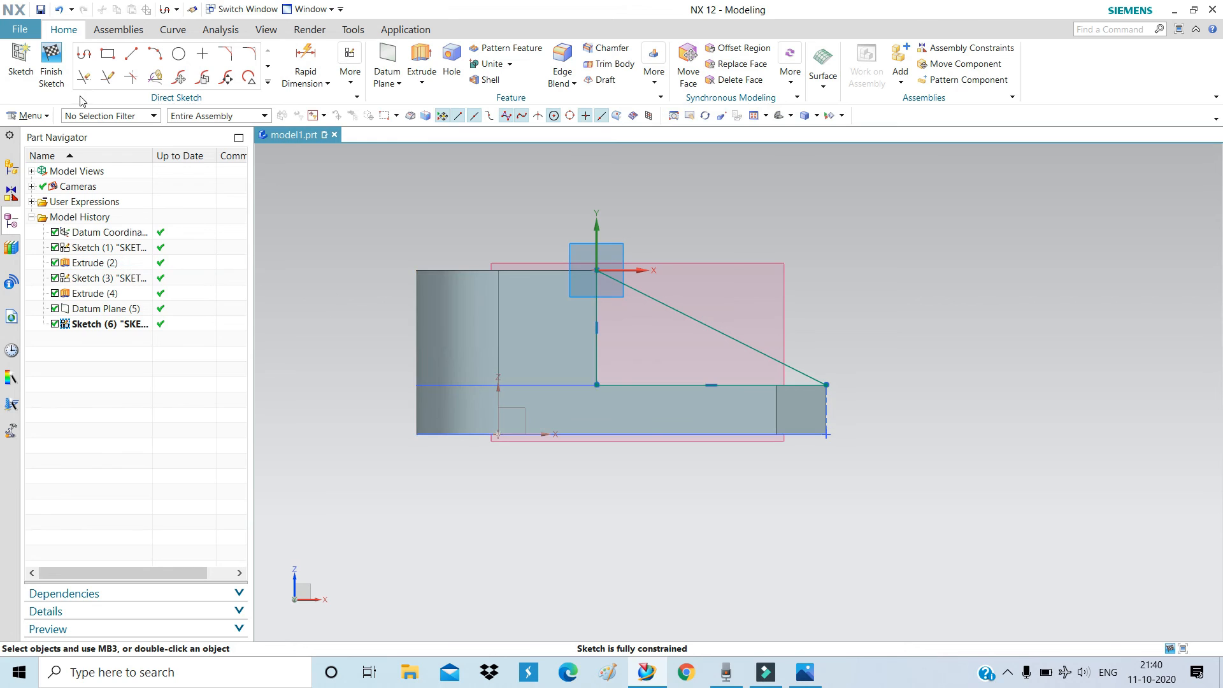
left_click(52, 72)
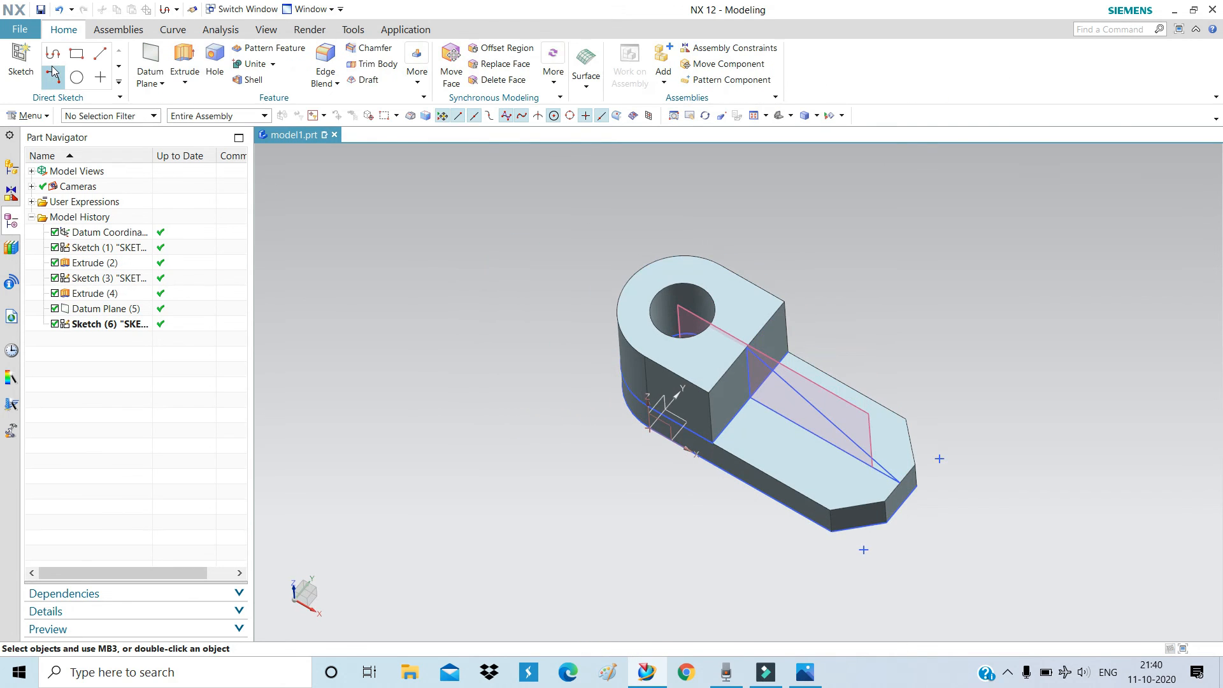
Extrude the triangular rib profile symmetrically by 3.5 mm to each side and unite it with the bracket body
left_click(184, 56)
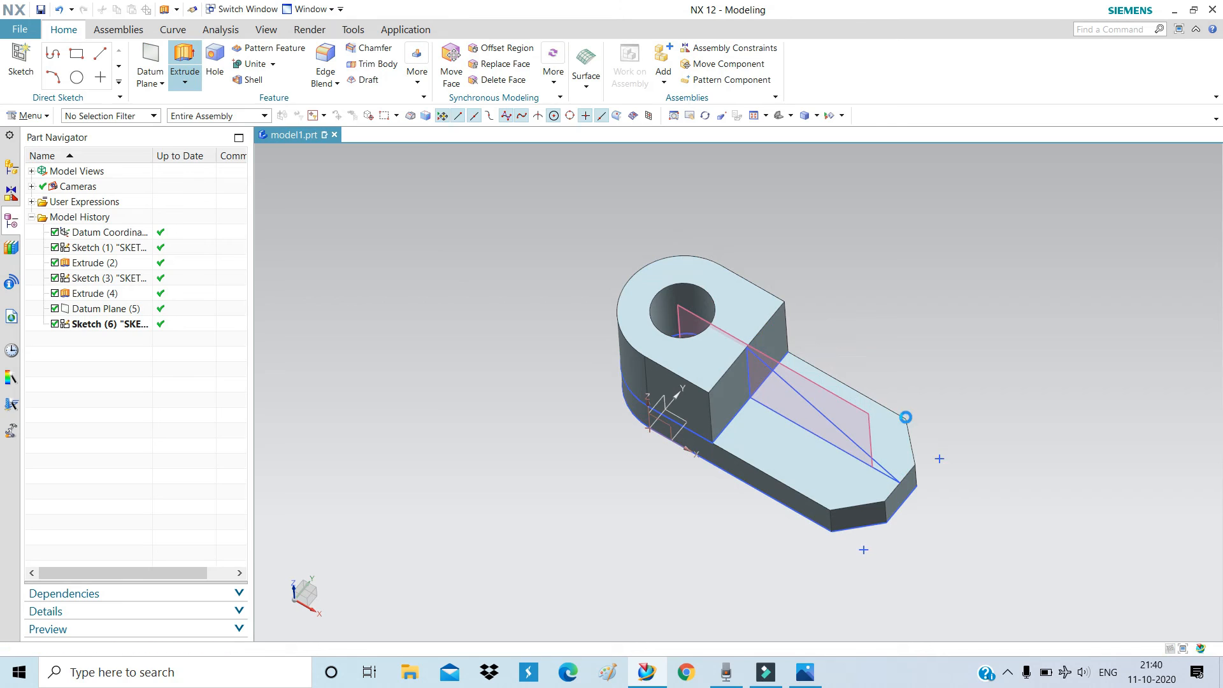
left_click(798, 392)
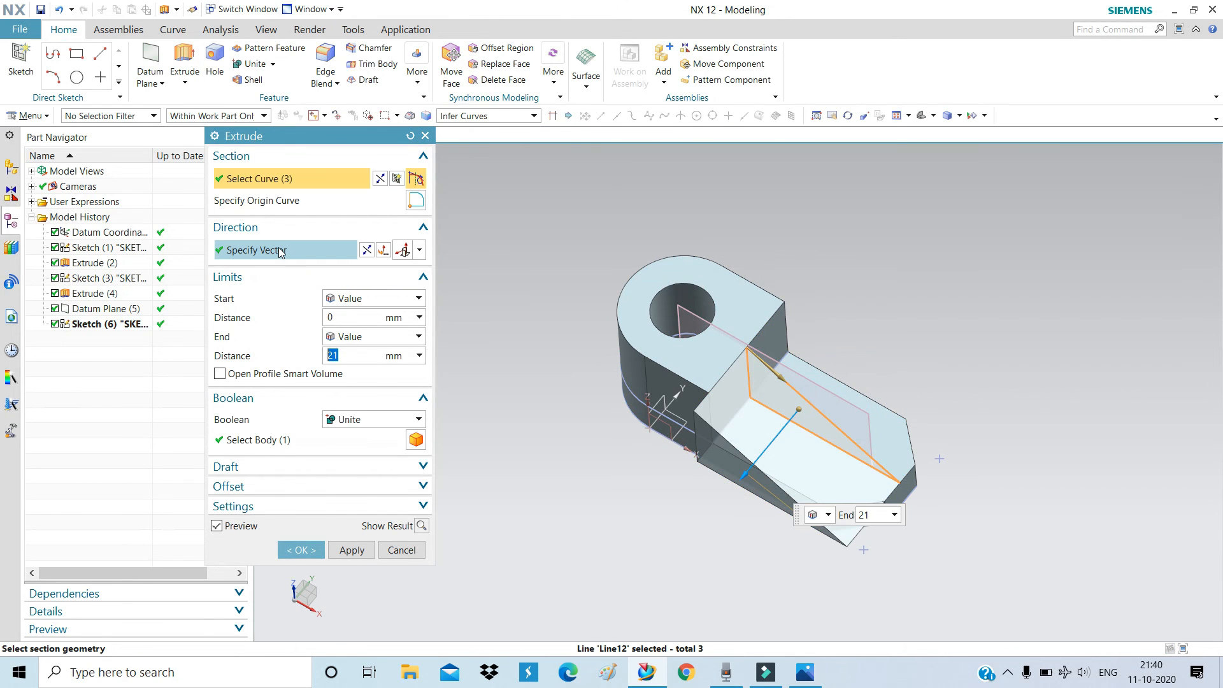
left_click(353, 300)
left_click(366, 328)
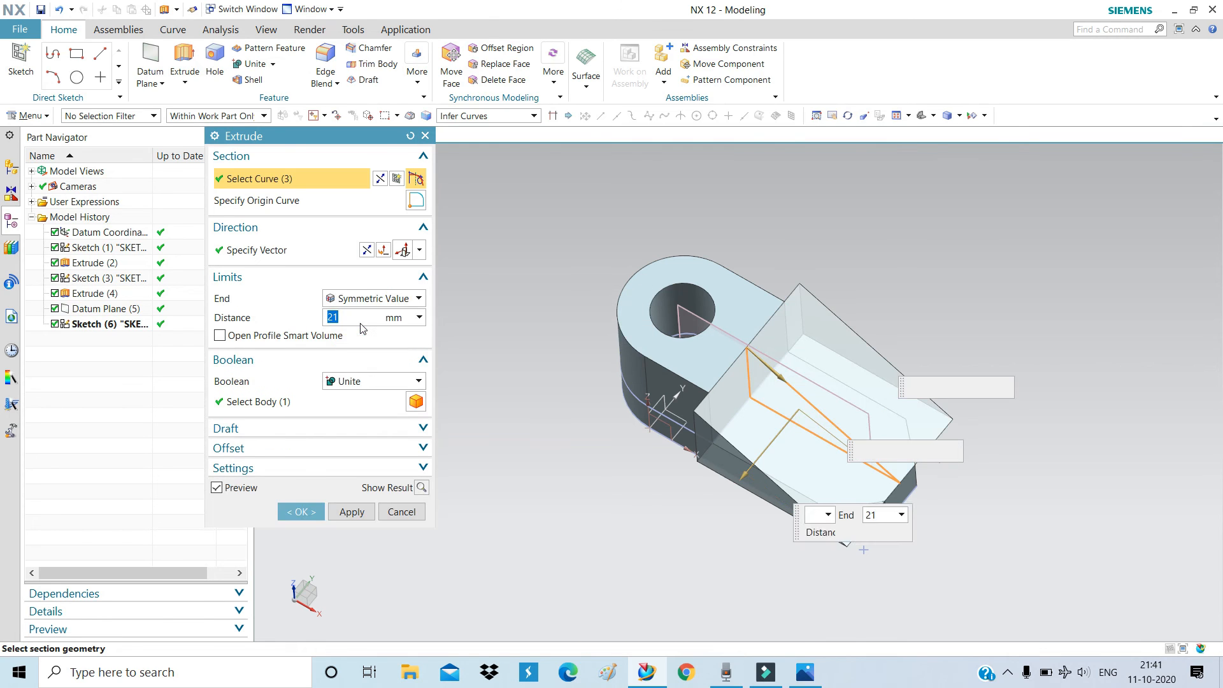
left_click(795, 673)
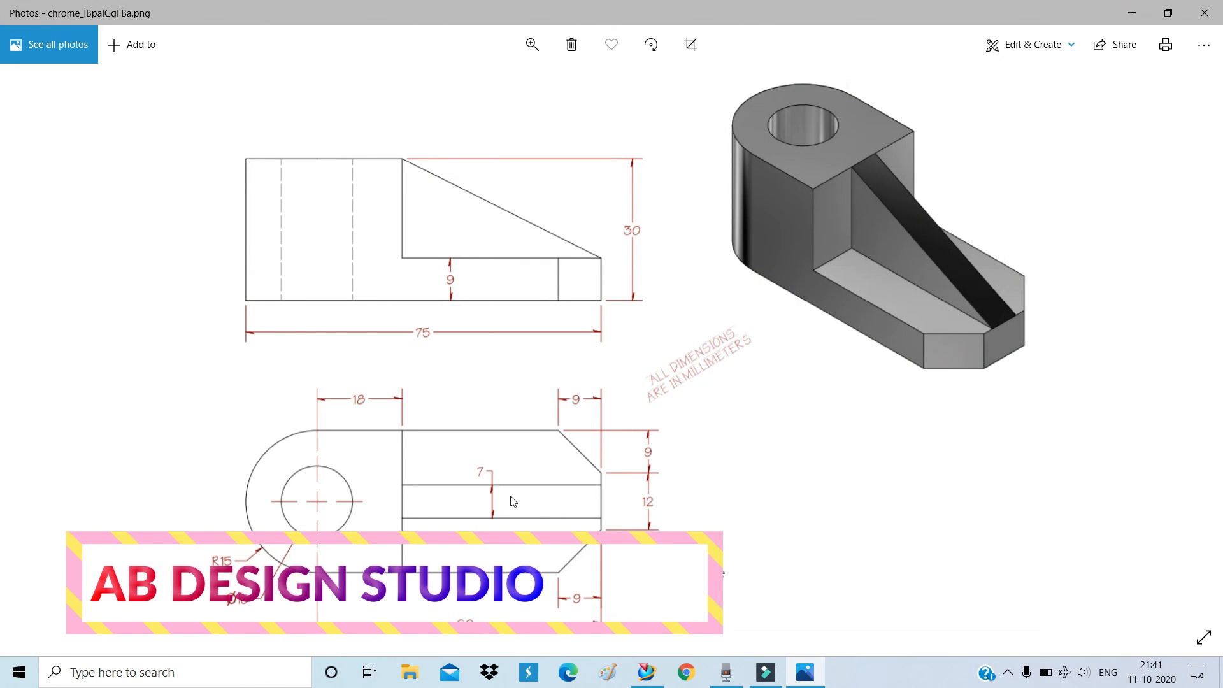
left_click(765, 672)
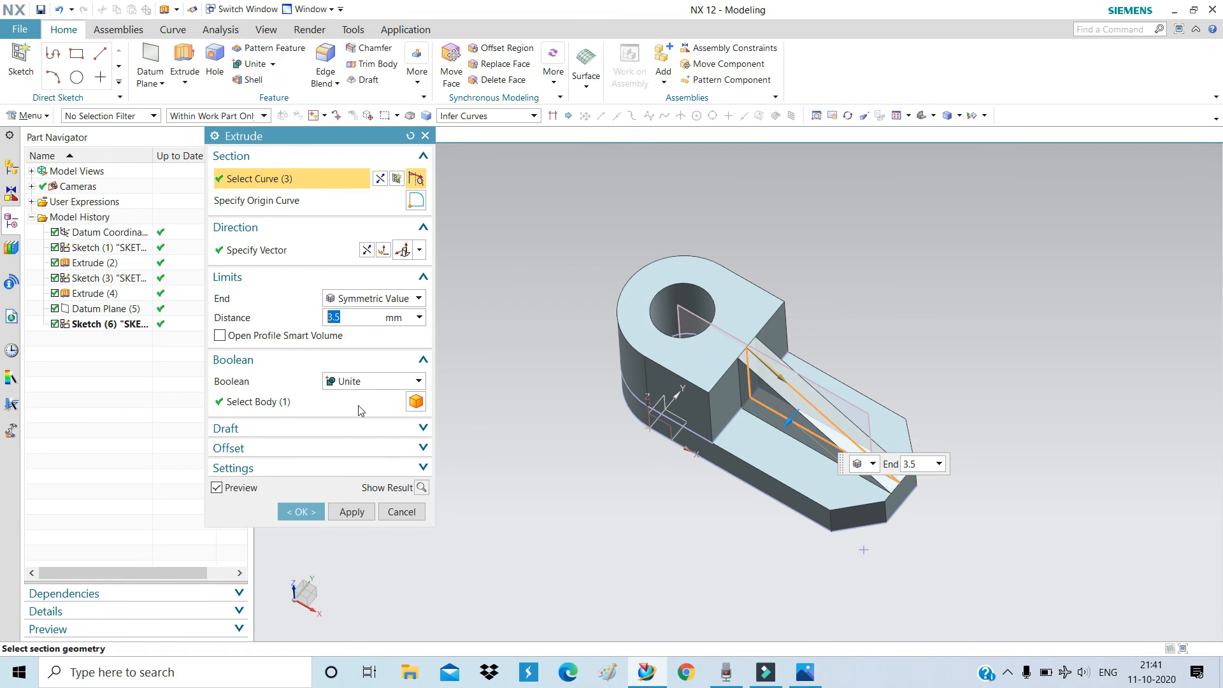
left_click(312, 511)
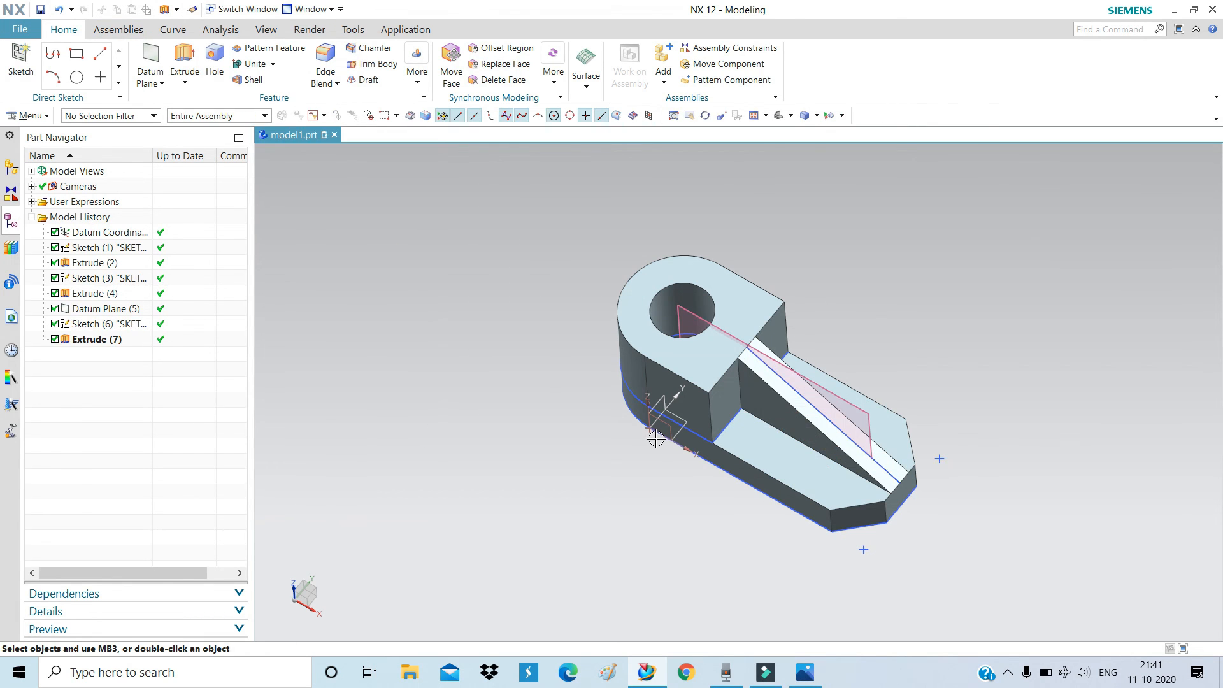
Examine the finished bracket from several angles and compare it with the isometric view in the reference drawing
middle_click_drag(656, 438, 628, 465)
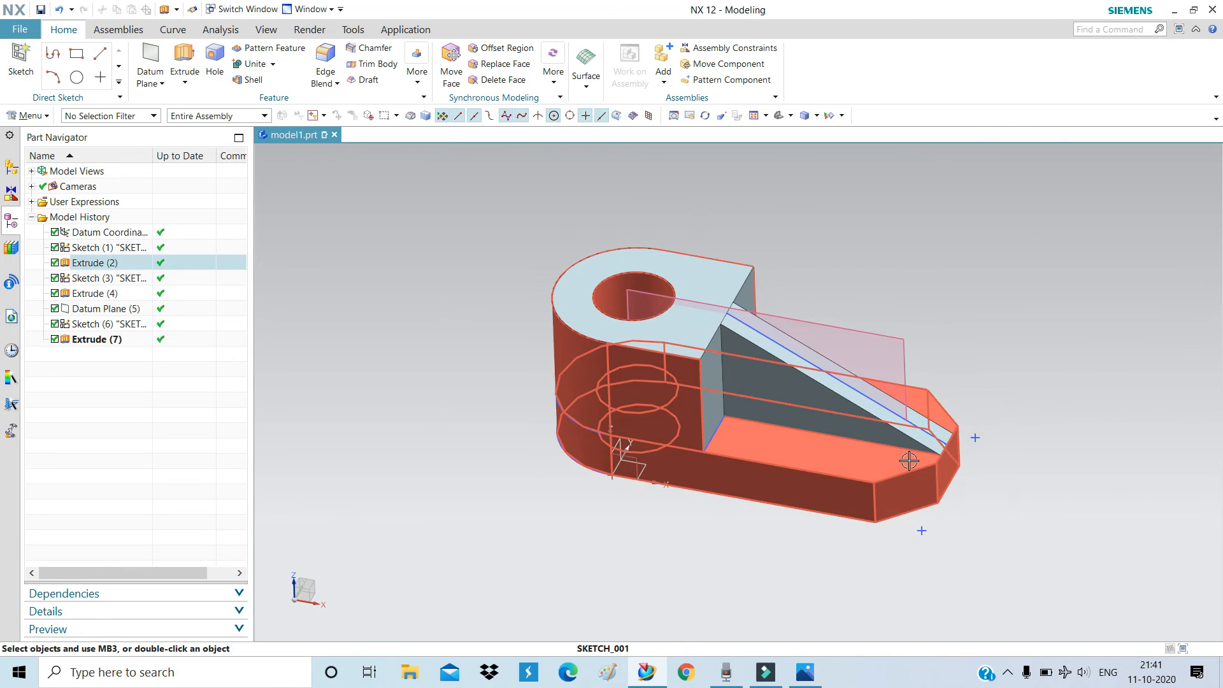
scroll(909, 461, "up", 1)
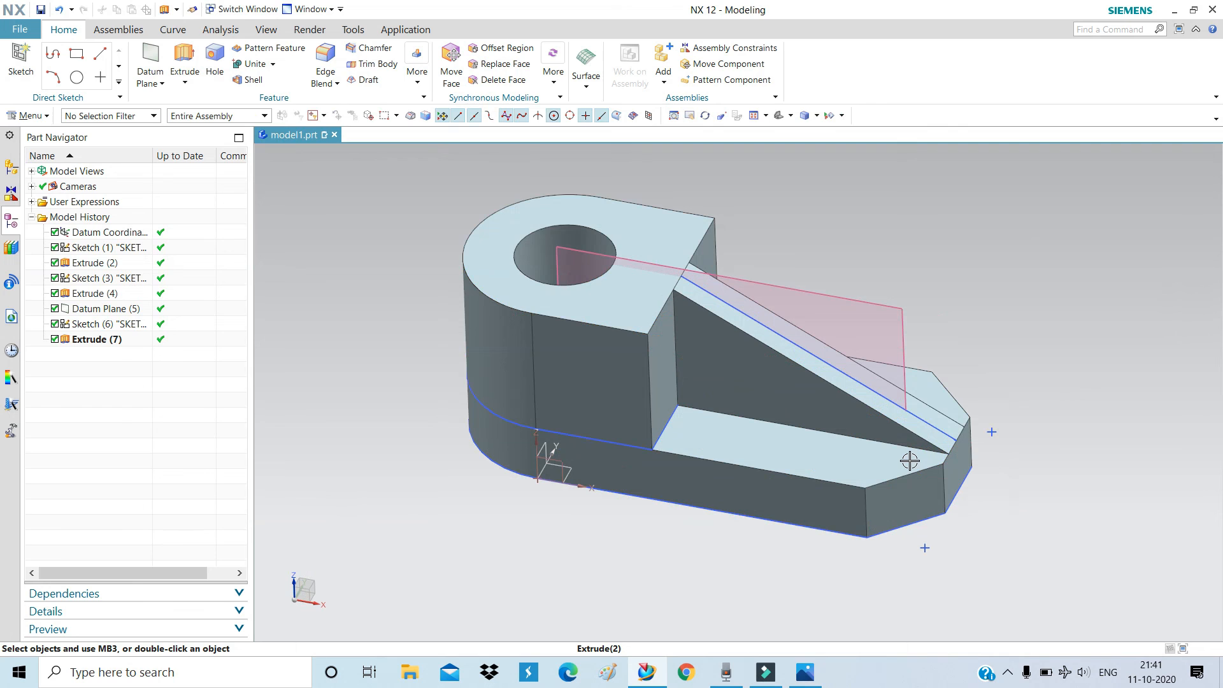
left_click(806, 674)
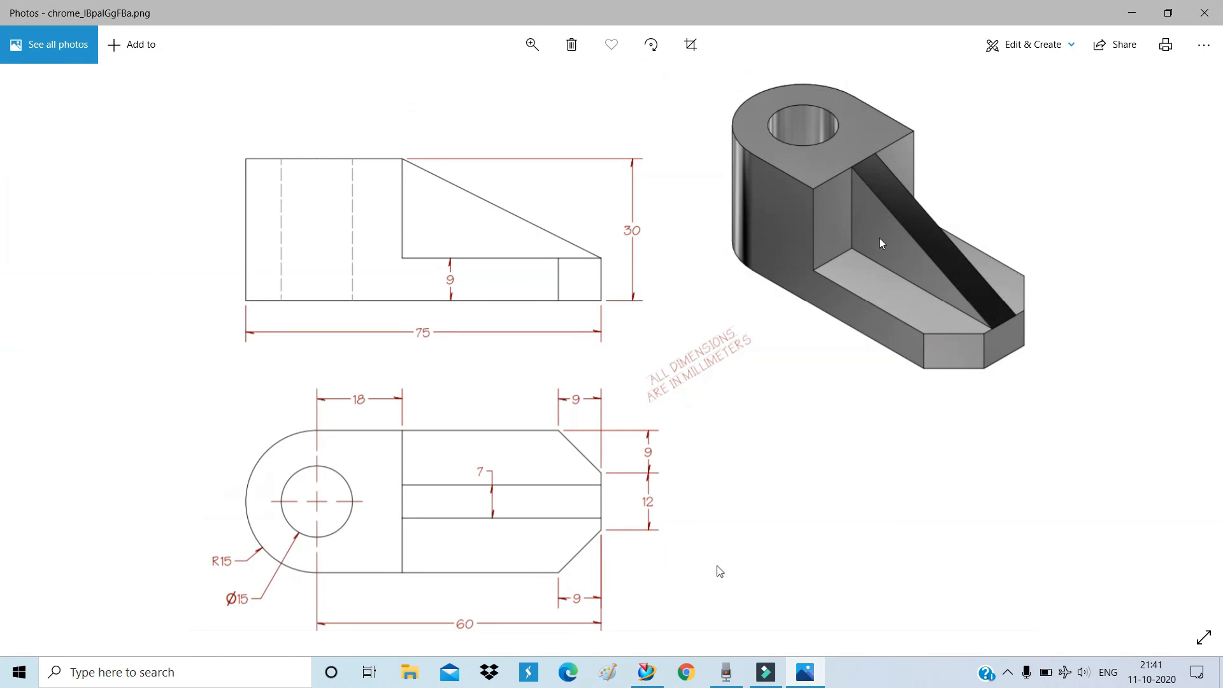
left_click_drag(876, 13, 305, 205)
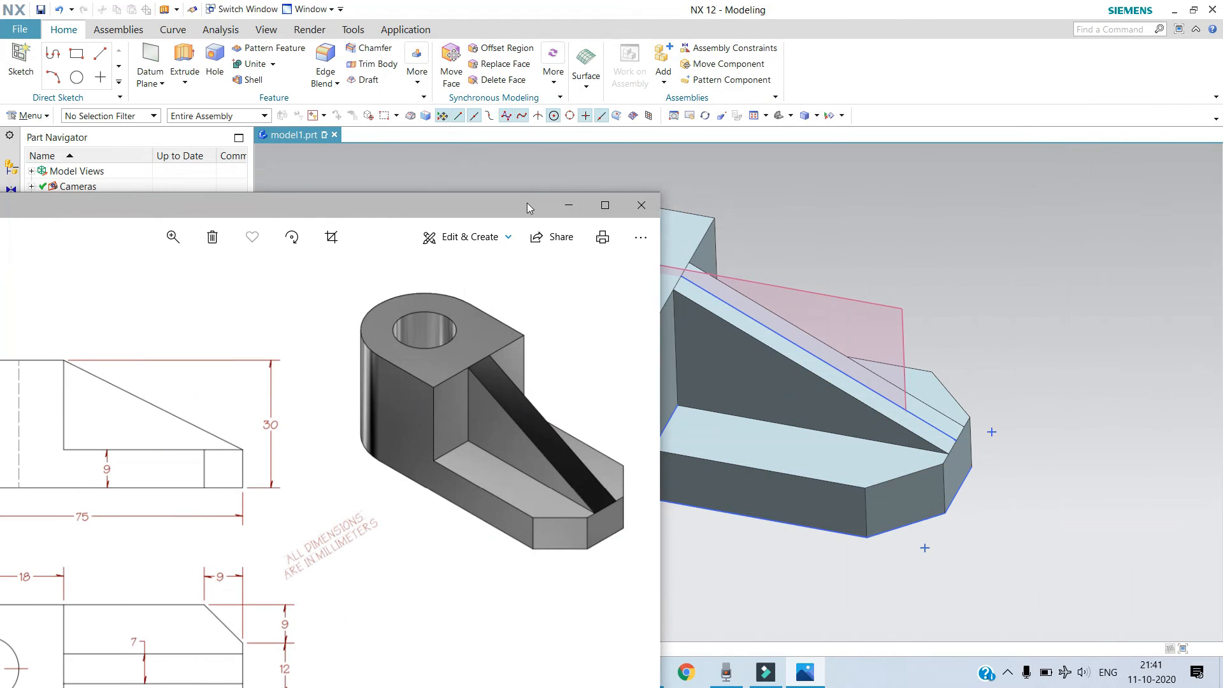
left_click_drag(526, 203, 312, 116)
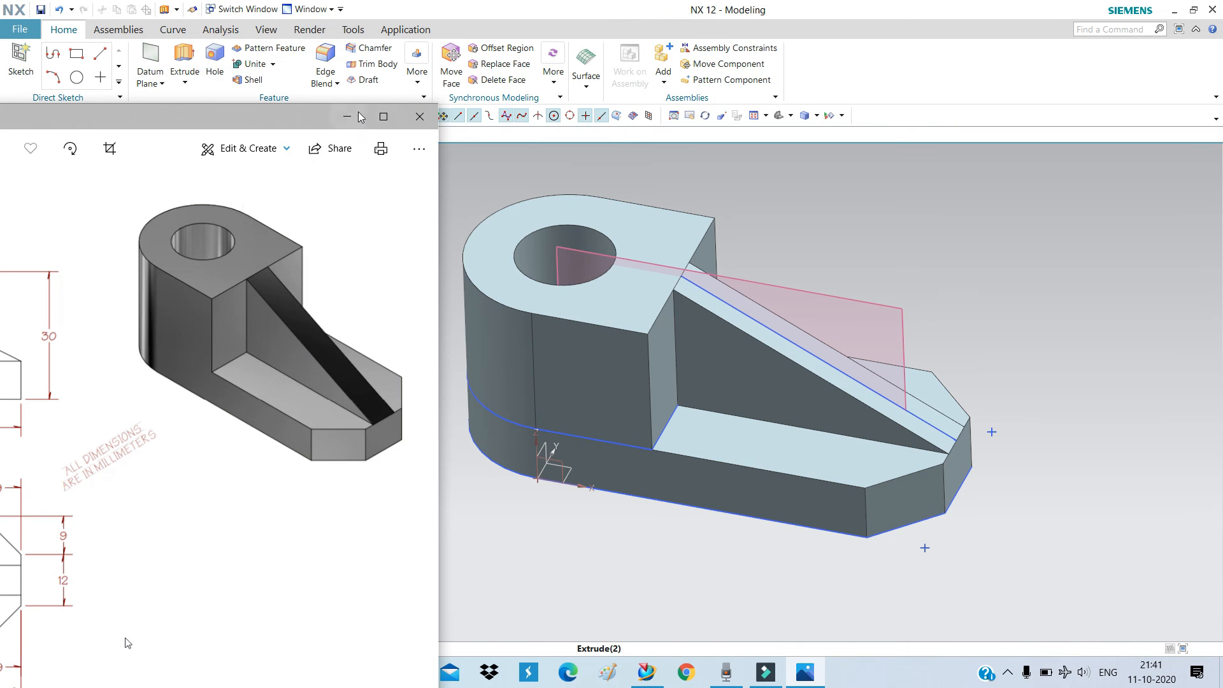
left_click(381, 117)
left_click(806, 680)
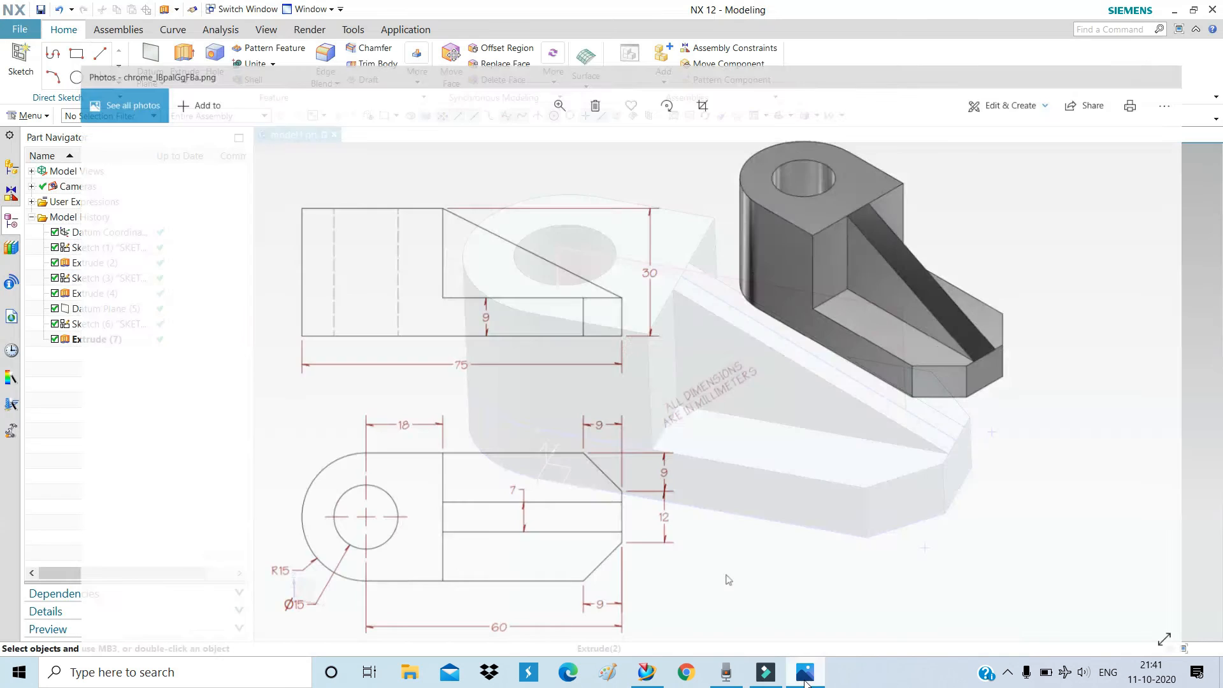
mouse_move(847, 388)
middle_mouse_down()
mouse_move(826, 401)
mouse_move(828, 377)
middle_mouse_up()
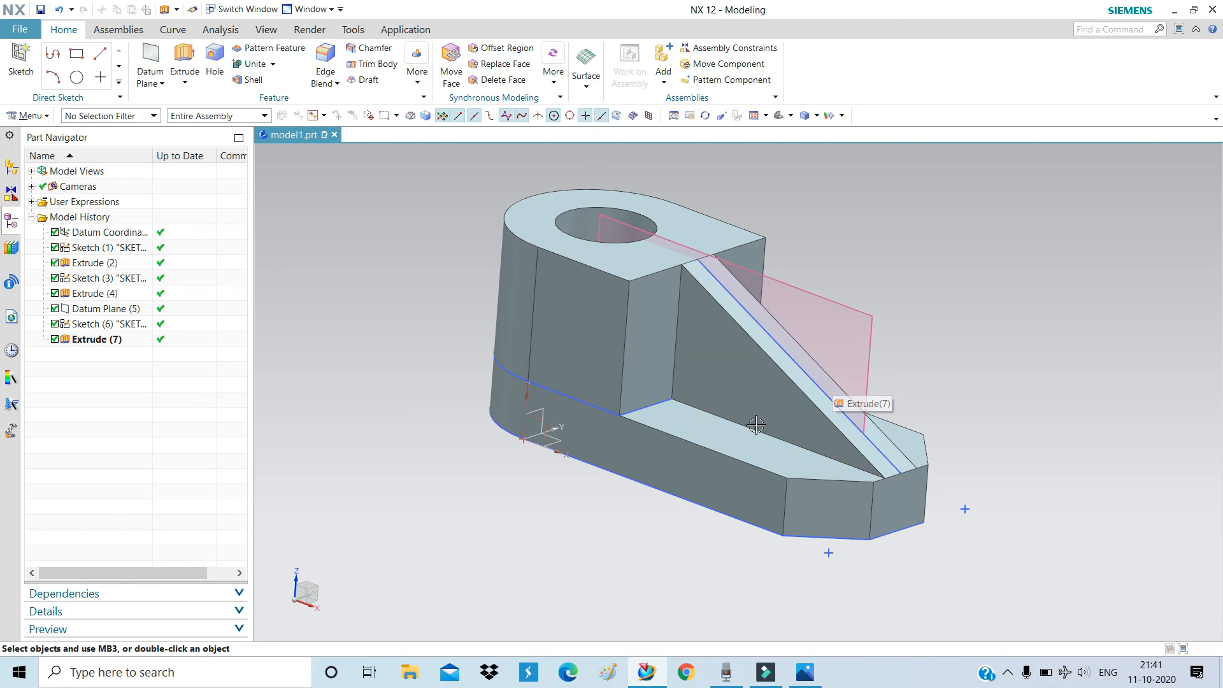
double_click(720, 430)
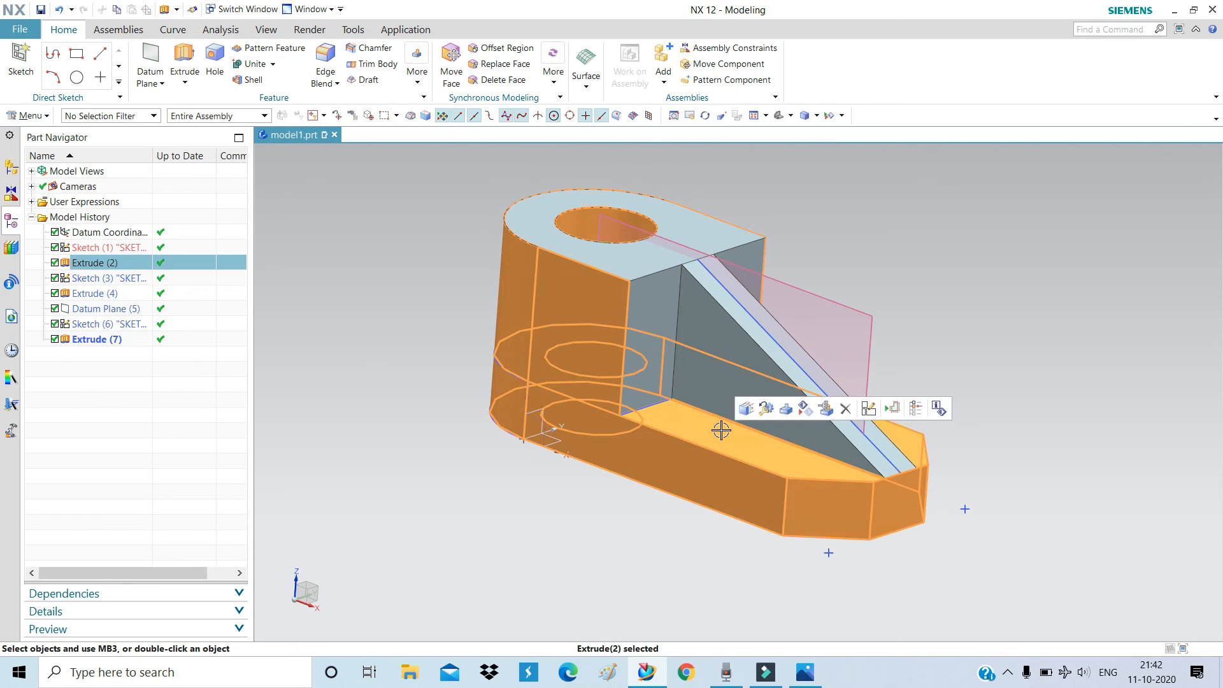
key("Escape")
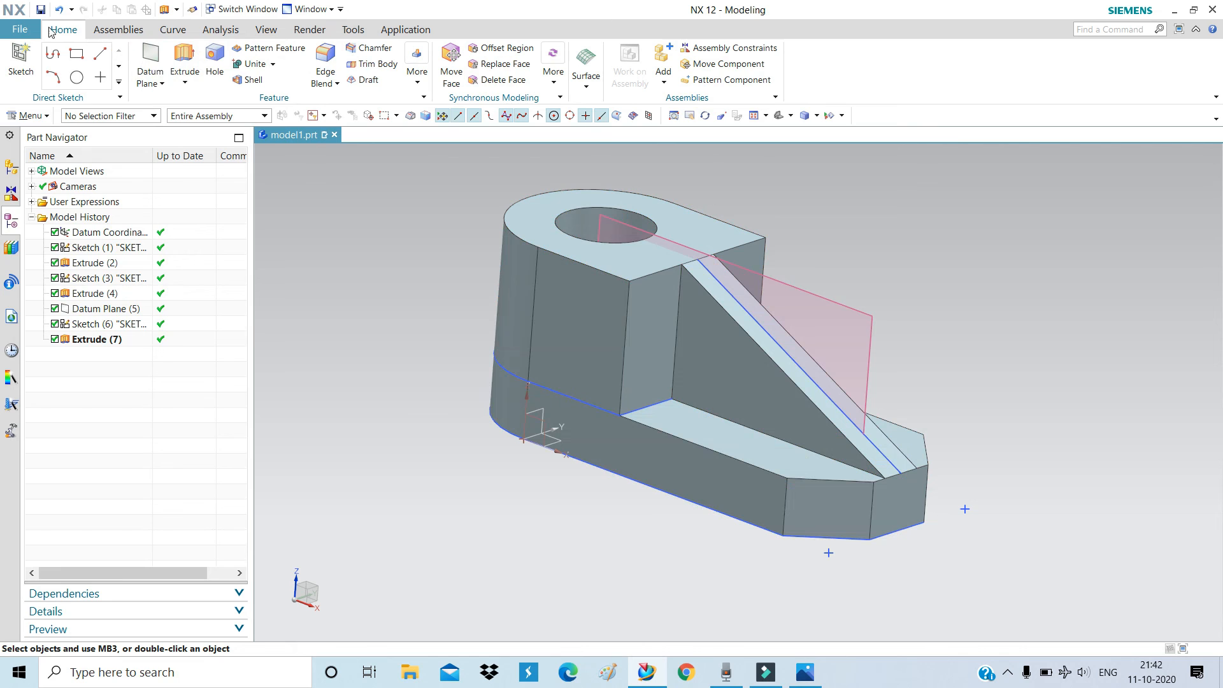
Start saving the part under a different name and create a new folder named sketch on the Desktop
left_click(20, 29)
mouse_move(38, 105)
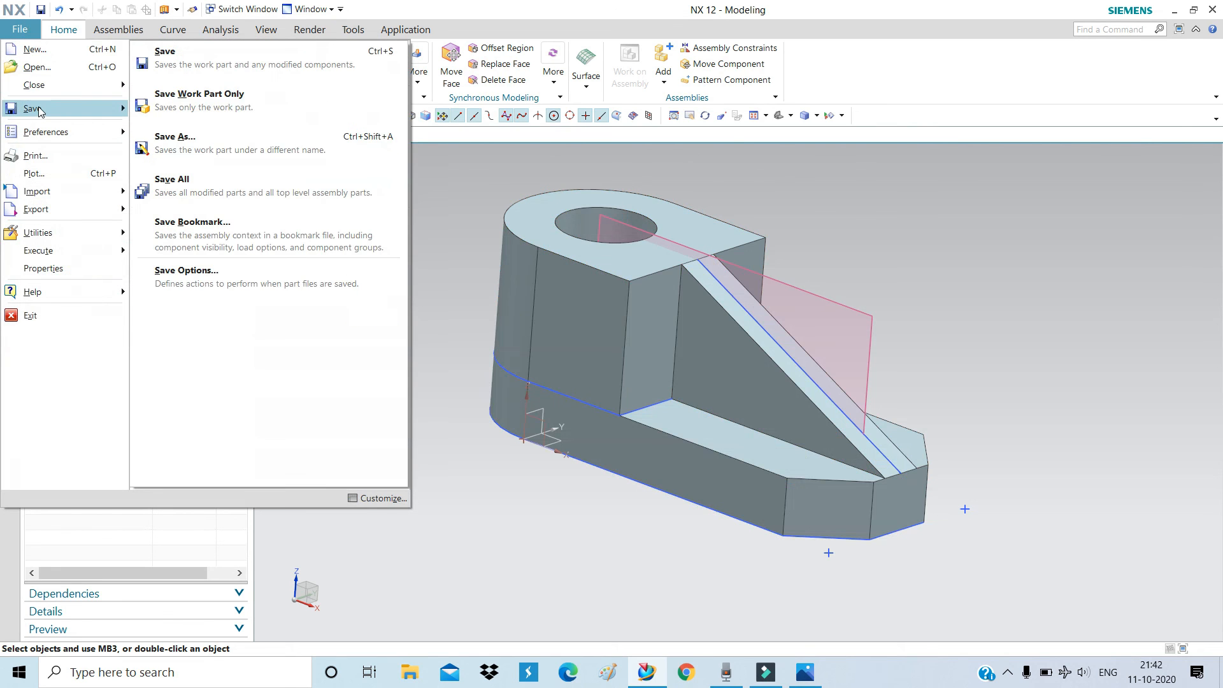
left_click(180, 143)
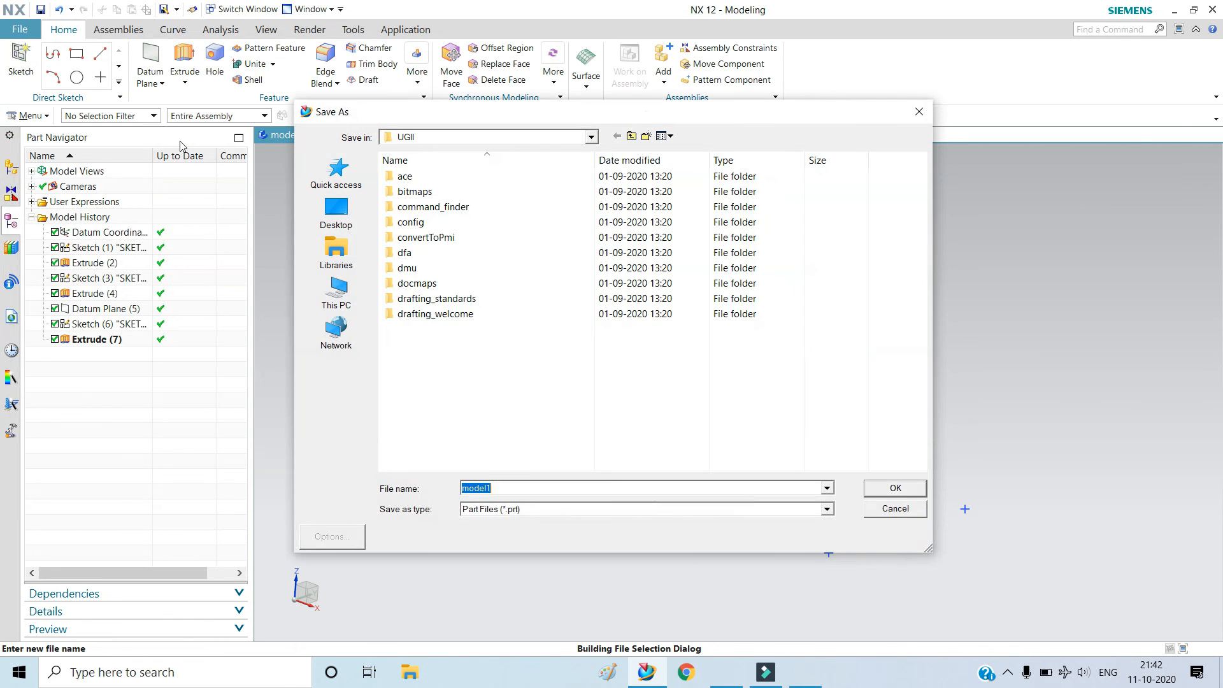
left_click(346, 226)
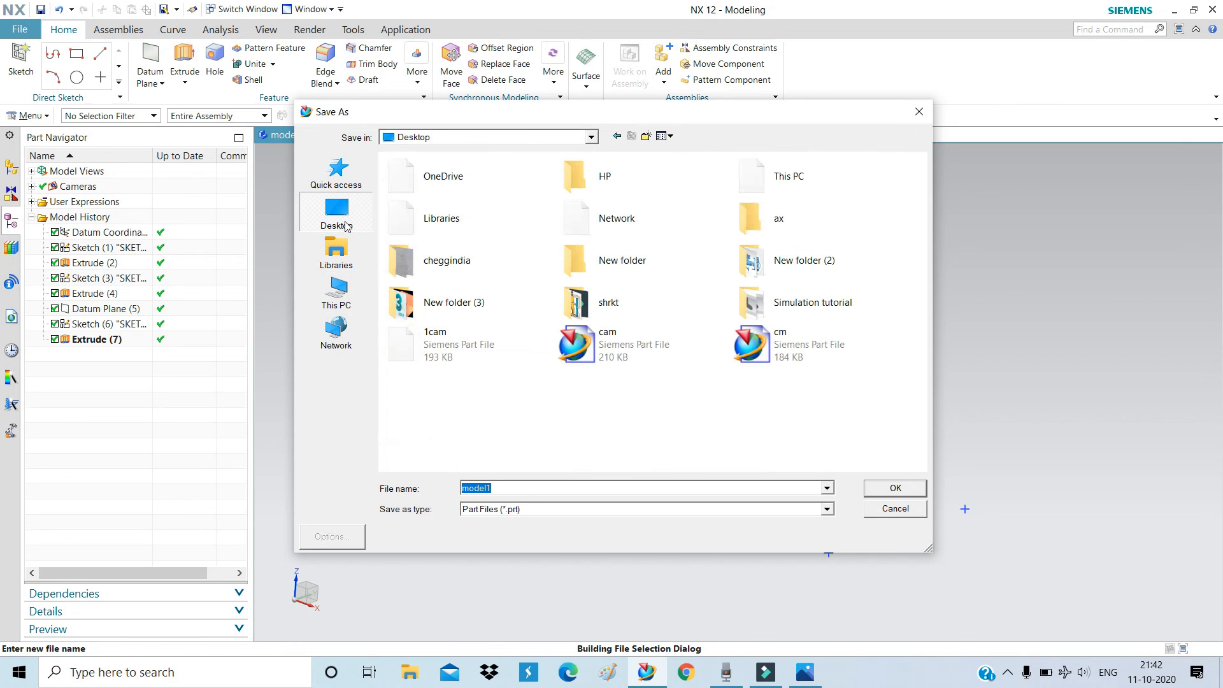
right_click(567, 419)
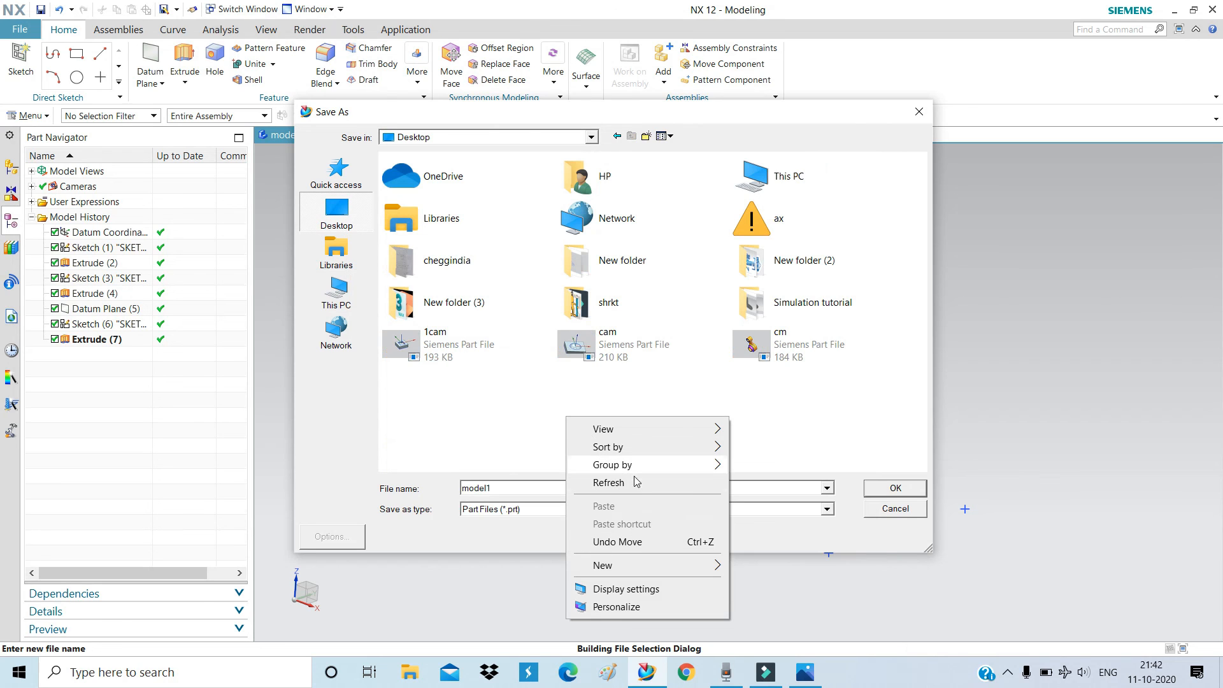
mouse_move(637, 565)
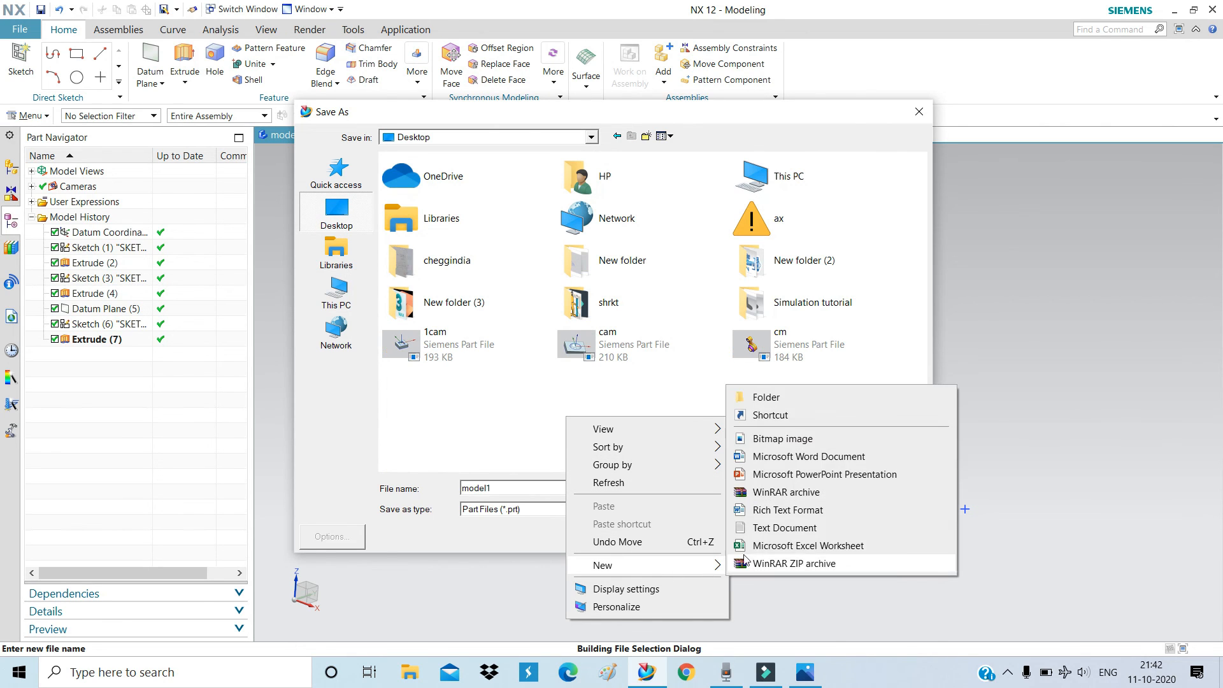
left_click(771, 399)
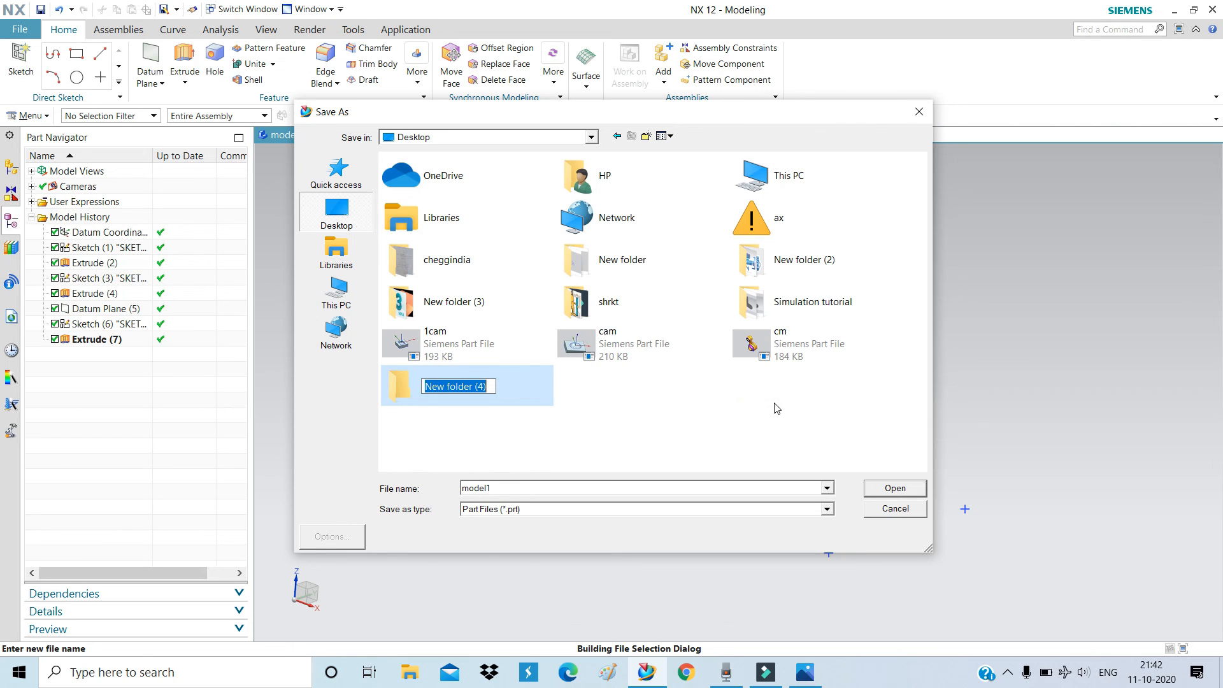
type("sketch")
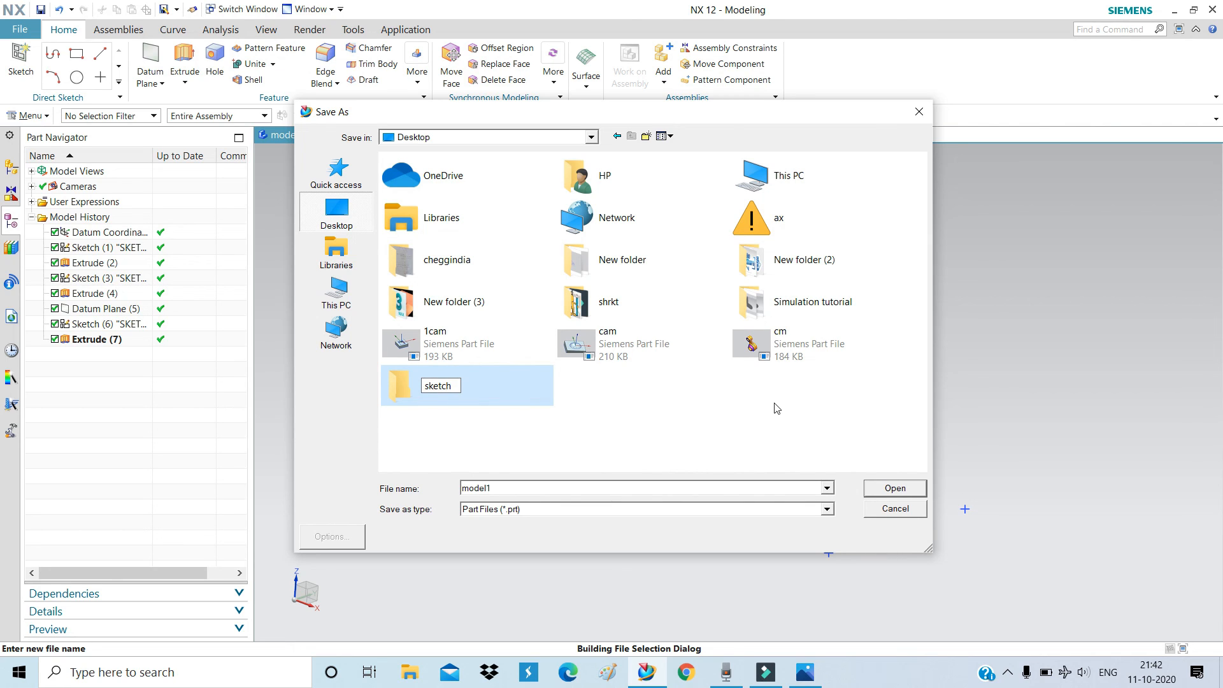
key("Return")
Save the part in the sketch folder under the file name part 1
double_click(436, 385)
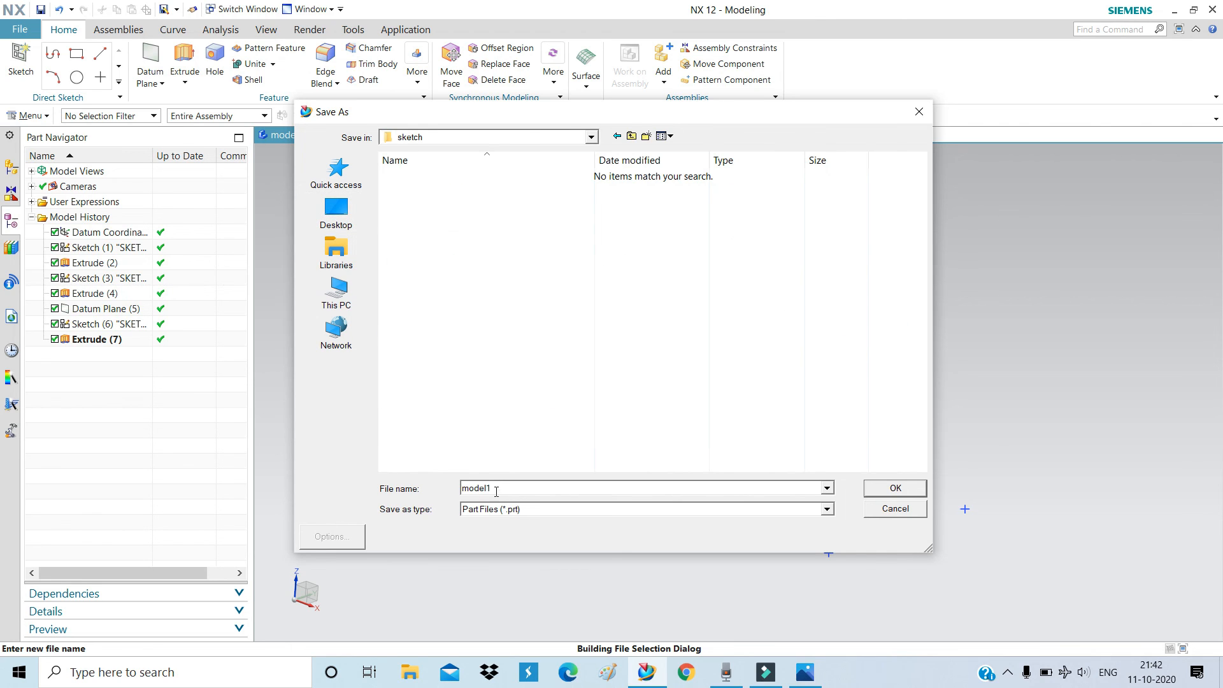
left_click_drag(495, 488, 451, 489)
type("part 1")
key("Return")
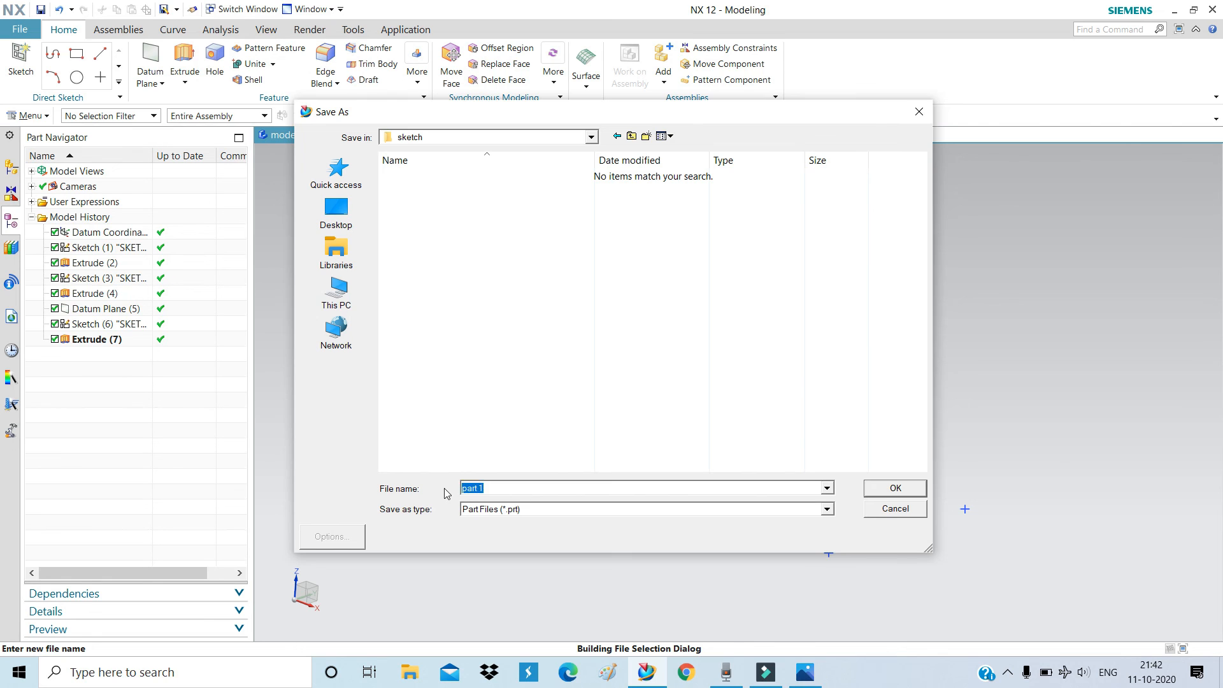